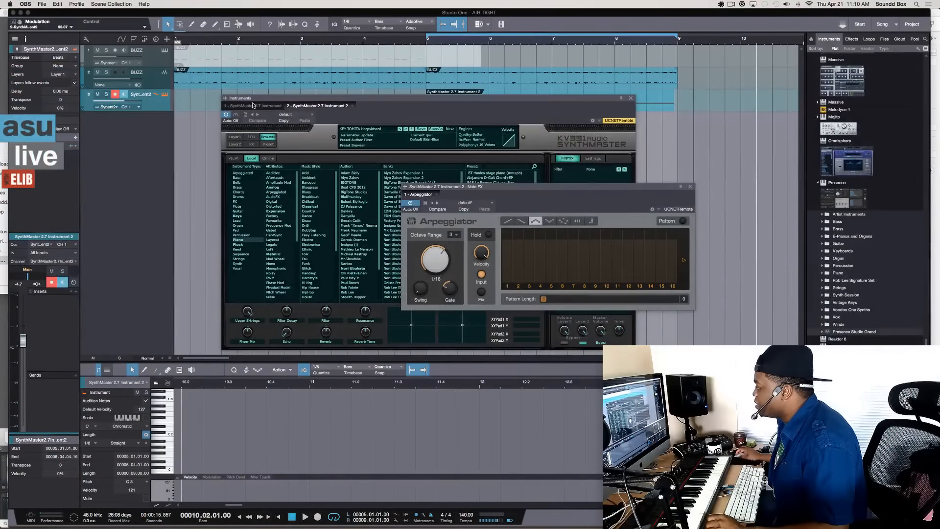
Step: Move the SynthMaster window clear of the Arpeggiator window and bypass the Arpeggiator
drag(385, 101, 431, 115)
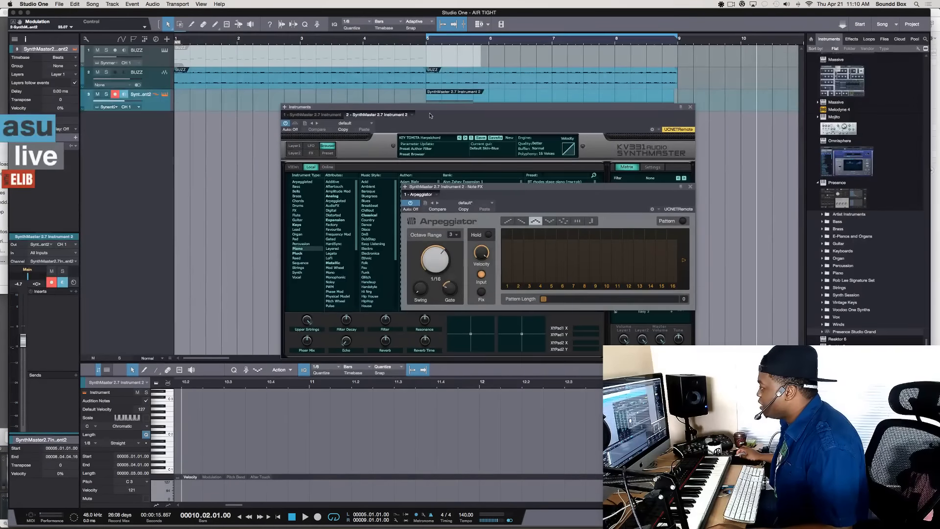
click(410, 203)
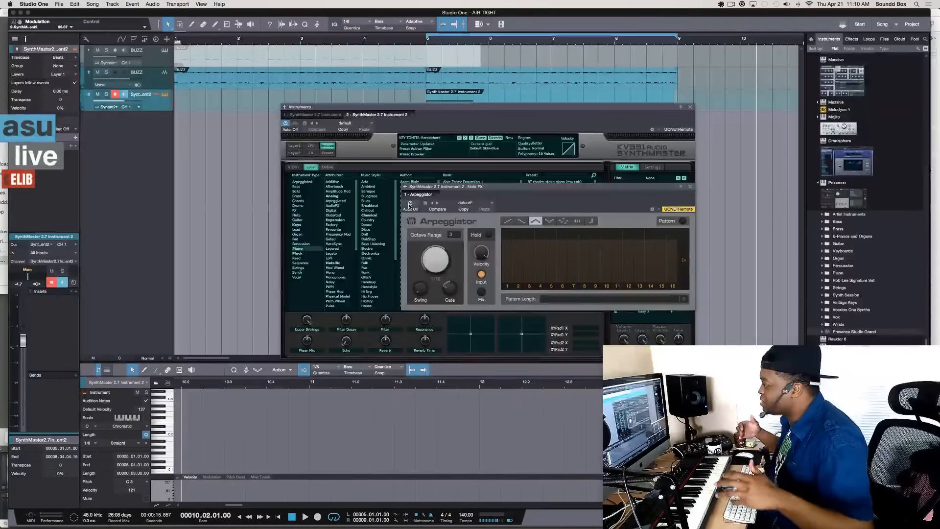
Step: Select the BUZZ audio track and play the song from bar 5
click(151, 61)
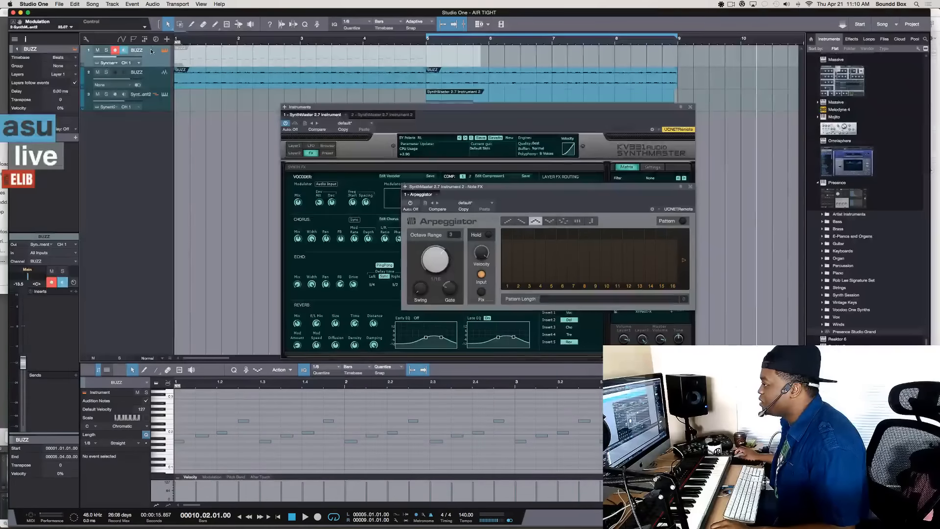
click(152, 85)
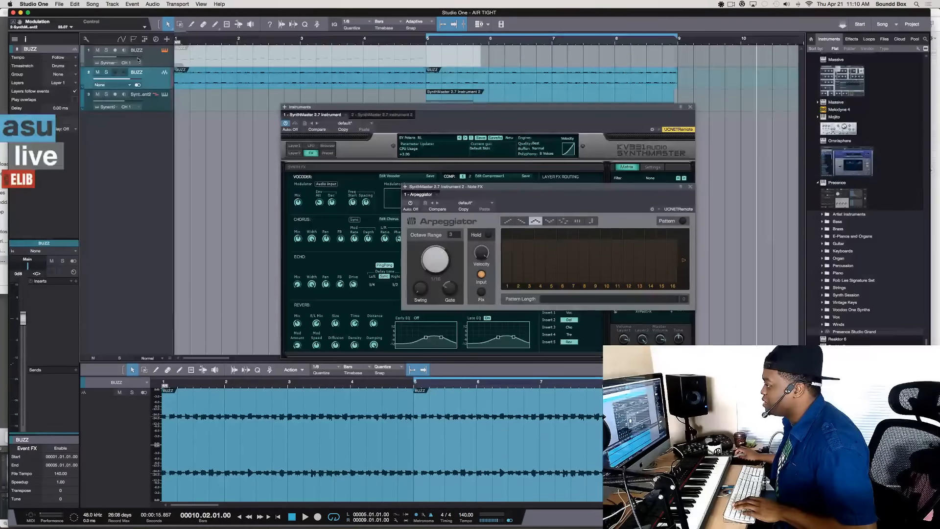
key(space)
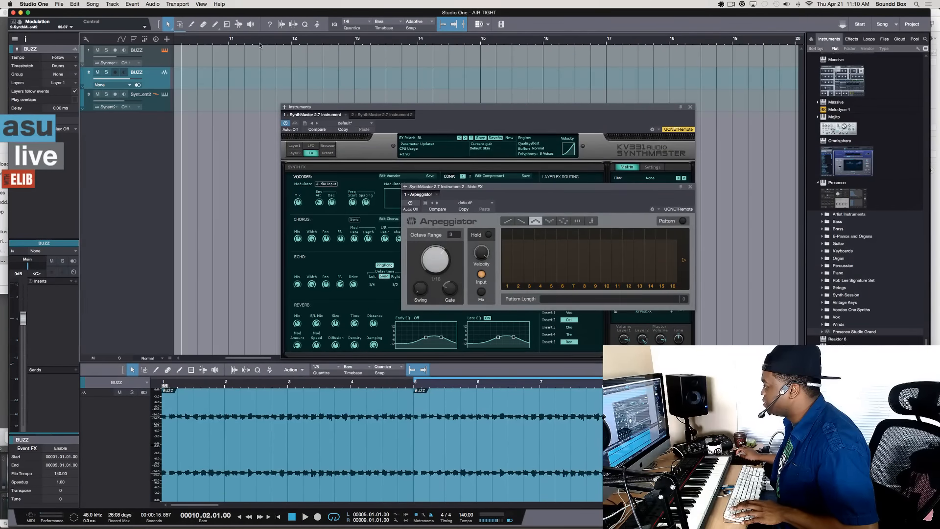
key(space)
scroll(338, 89, left, 8)
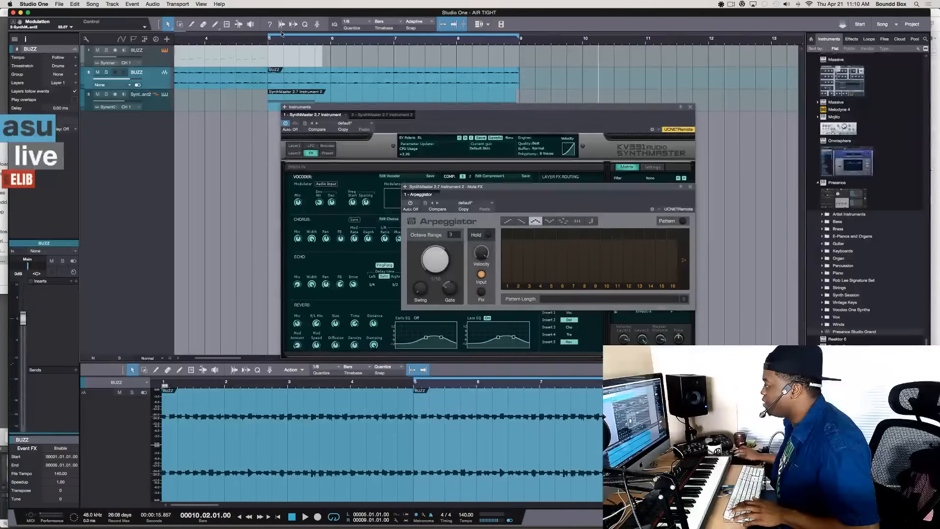
click(268, 43)
key(space)
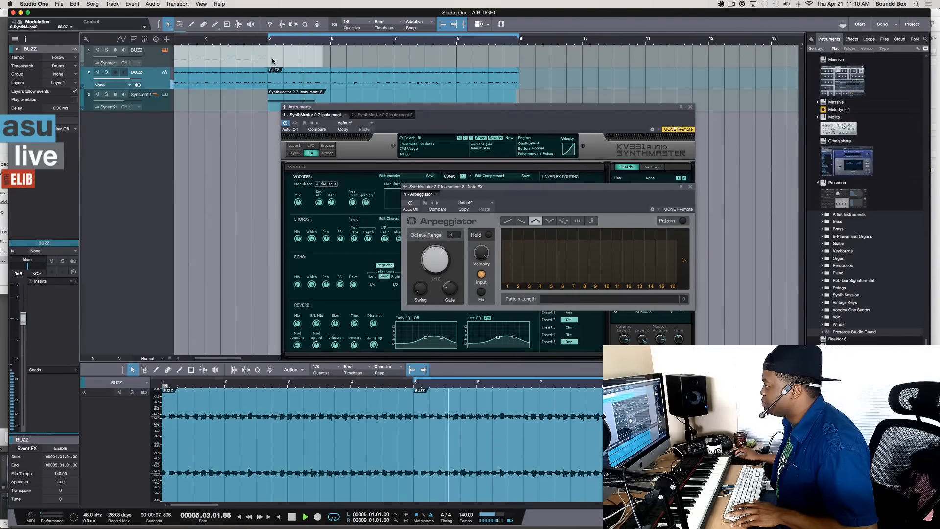
Step: Mute the SynthMaster 2.7 Instrument 2 track, listen to the BUZZ part on its own and stop playback
click(97, 94)
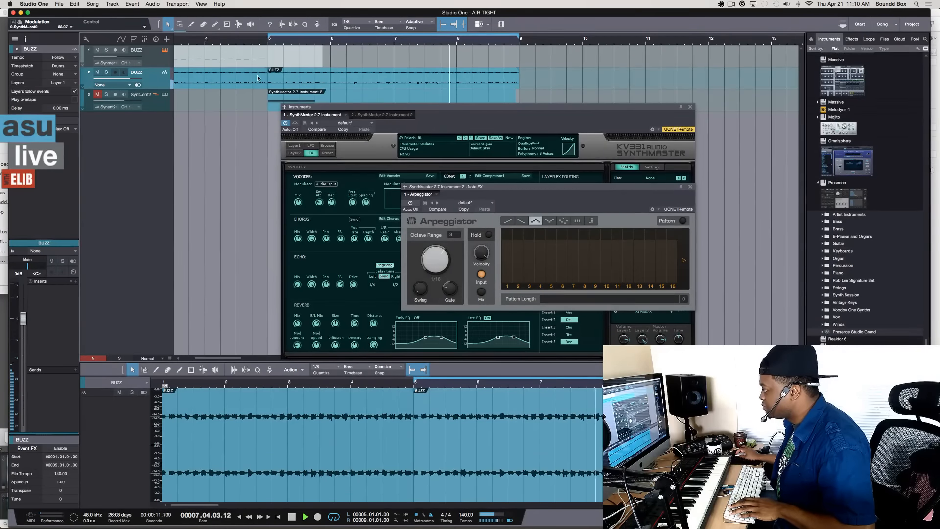
scroll(256, 77, left, 2)
scroll(256, 78, left, 1)
key(space)
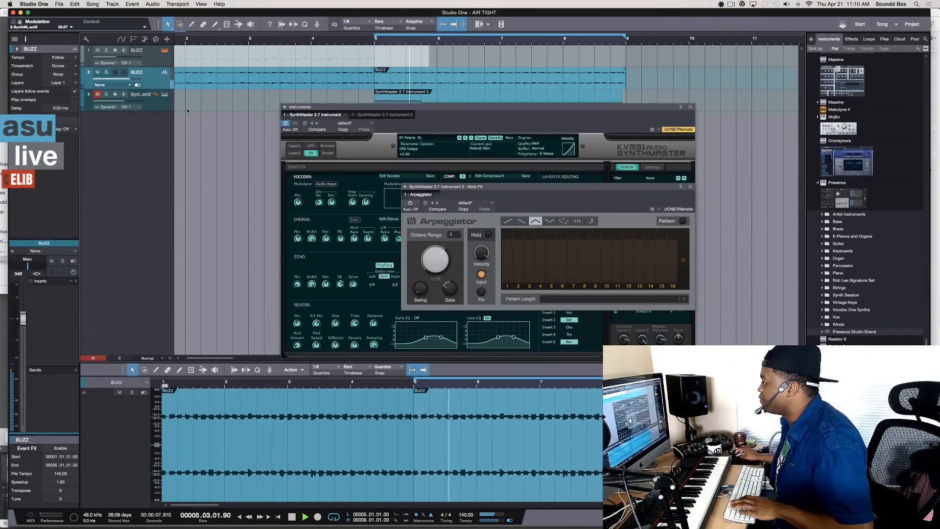
Step: Select and unmute the SynthMaster 2.7 Instrument 2 track and audition its part from bar 5 without the arpeggio
click(161, 106)
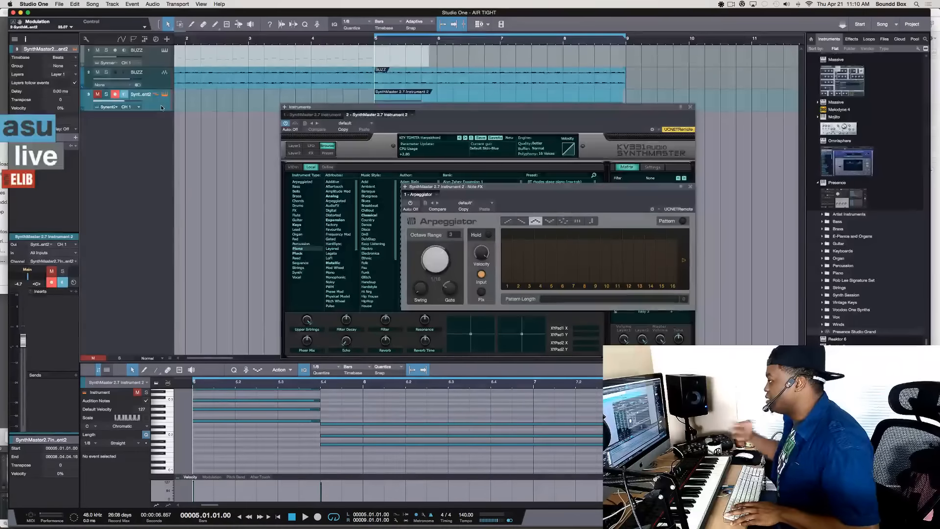
key(space)
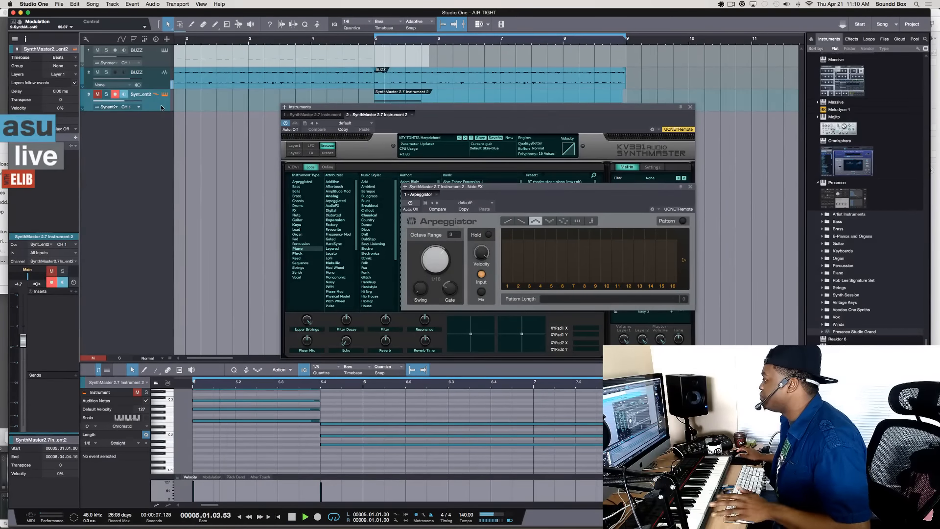
click(97, 94)
key(space)
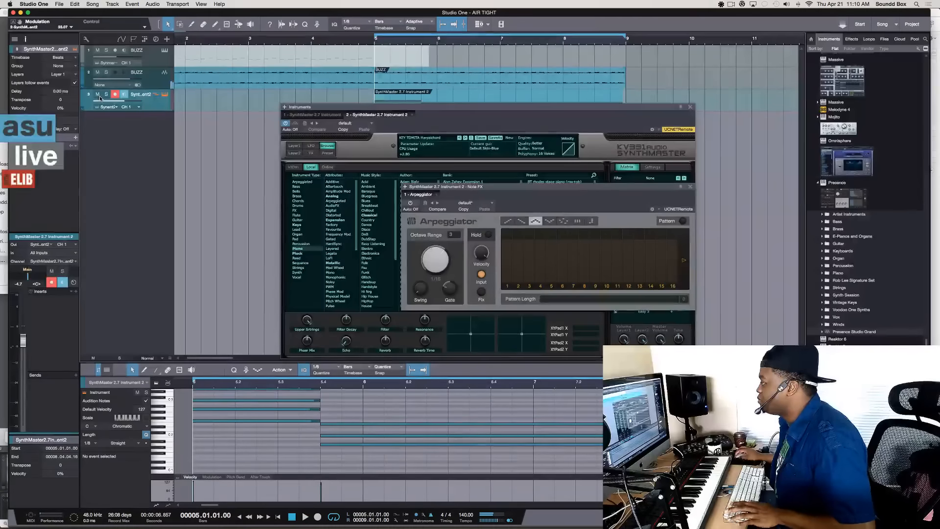
key(space)
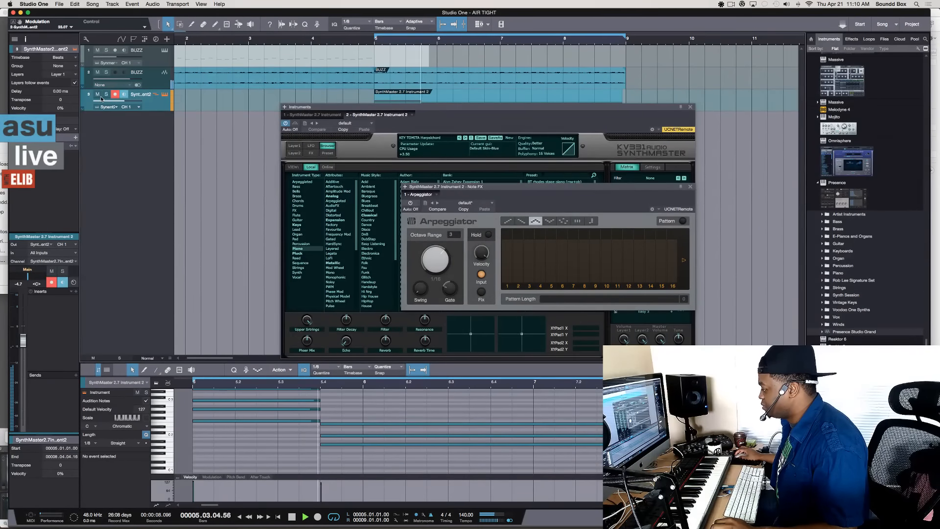
key(space)
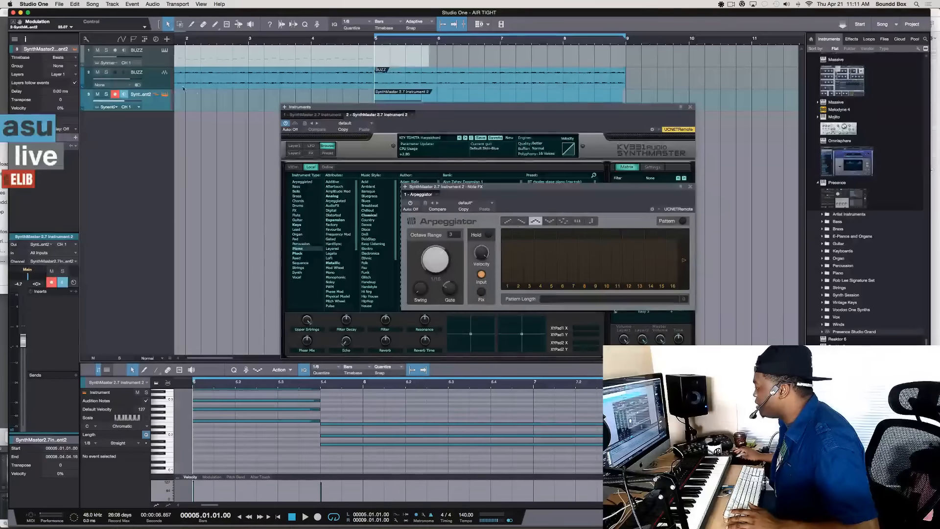
Step: Arrange the Arpeggiator and SynthMaster windows side by side so the track inspector stays uncovered, toggling the inspector off and on
drag(537, 189, 292, 123)
drag(458, 113, 617, 104)
drag(369, 123, 415, 90)
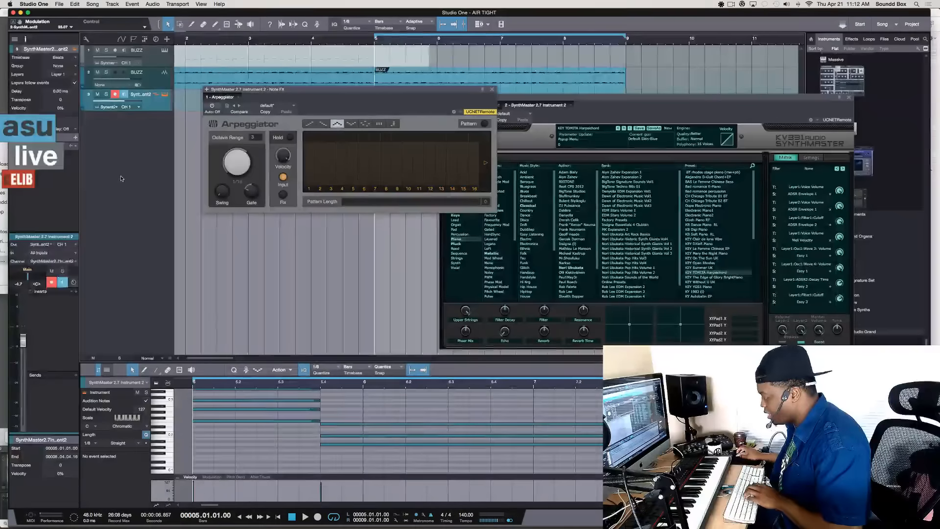
key(F4)
key(F4)
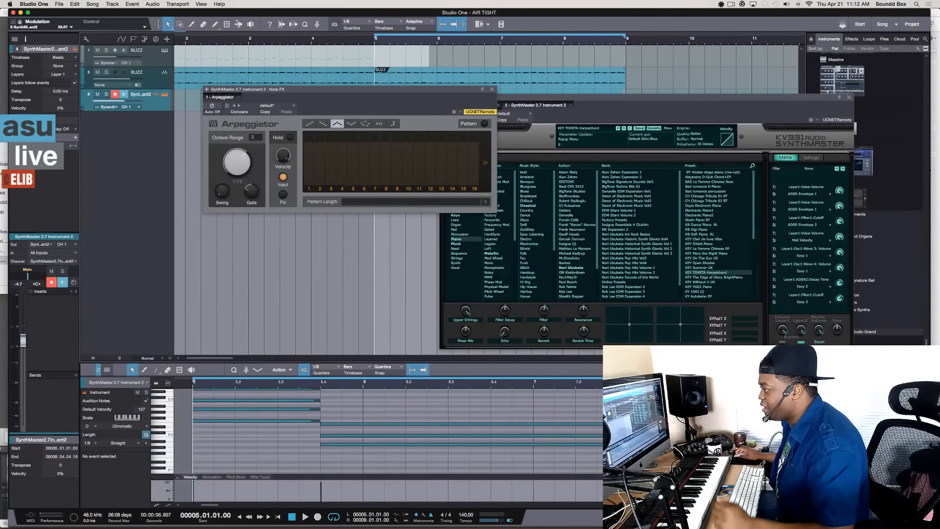
Step: Show the available note effects for the SynthMaster track and reactivate its Arpeggiator
click(75, 138)
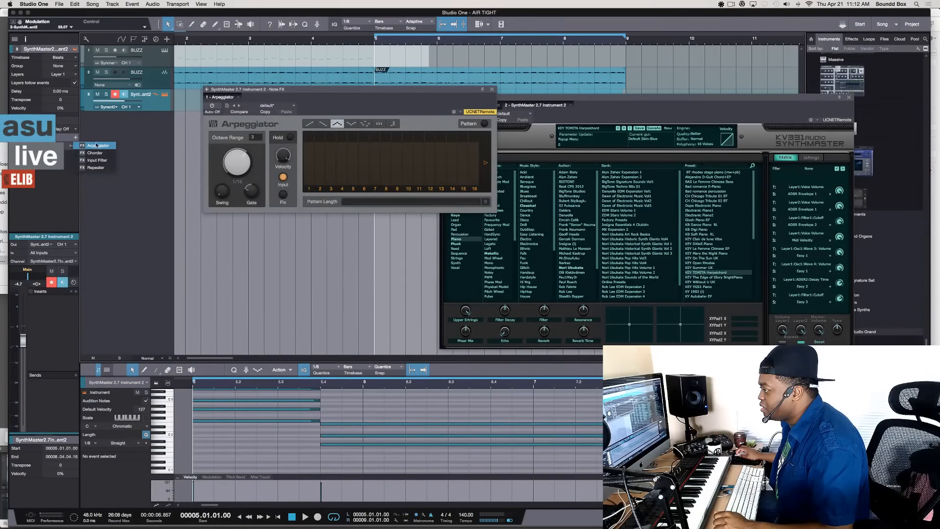
click(98, 145)
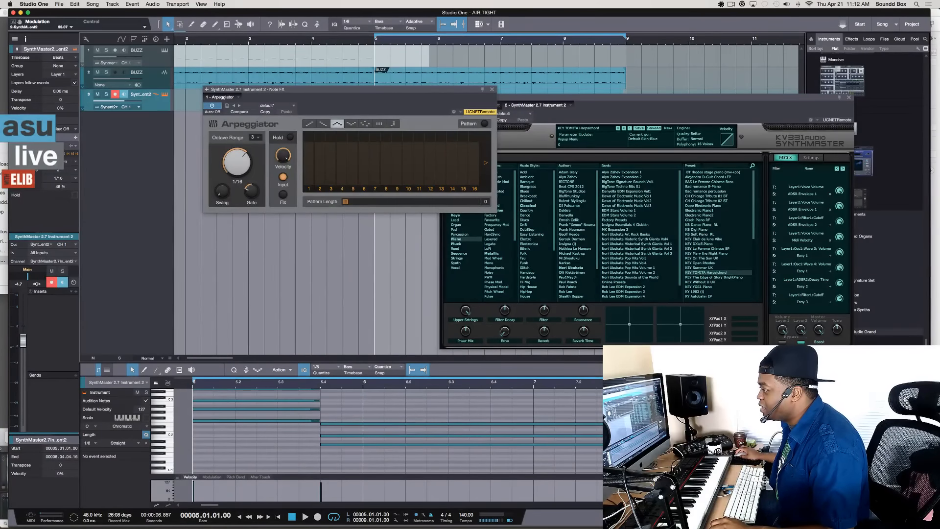
click(71, 145)
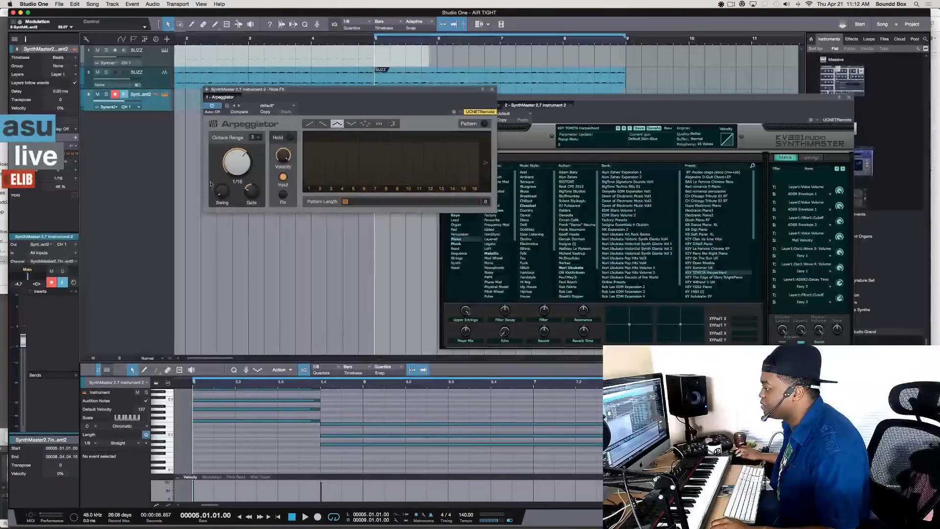
Step: Audition the part from bar 5 with the Arpeggiator active and look through its Octave Range choices without changing the setting
key(space)
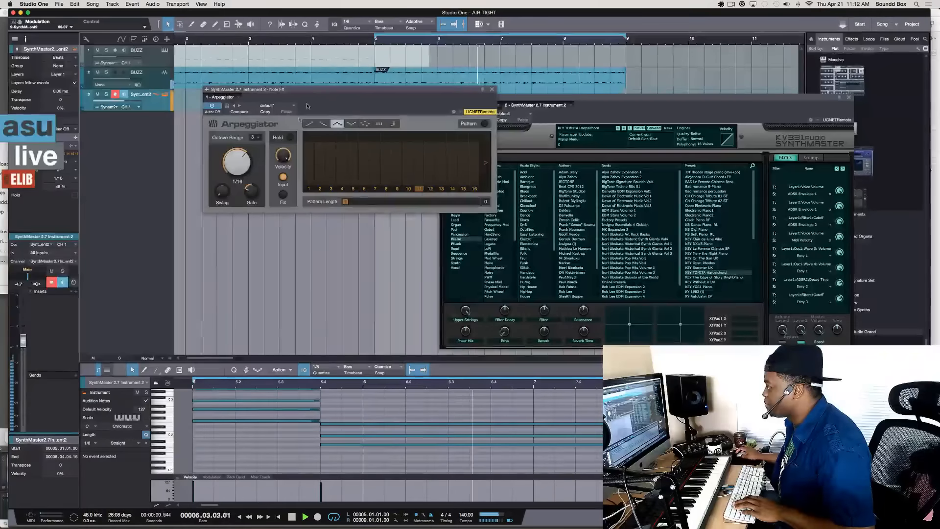
key(space)
key(space)
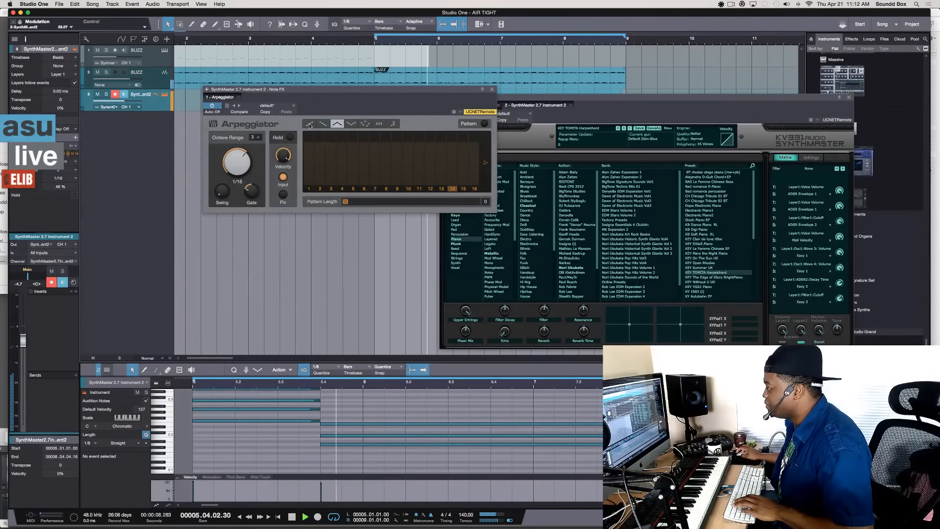
key(space)
click(262, 139)
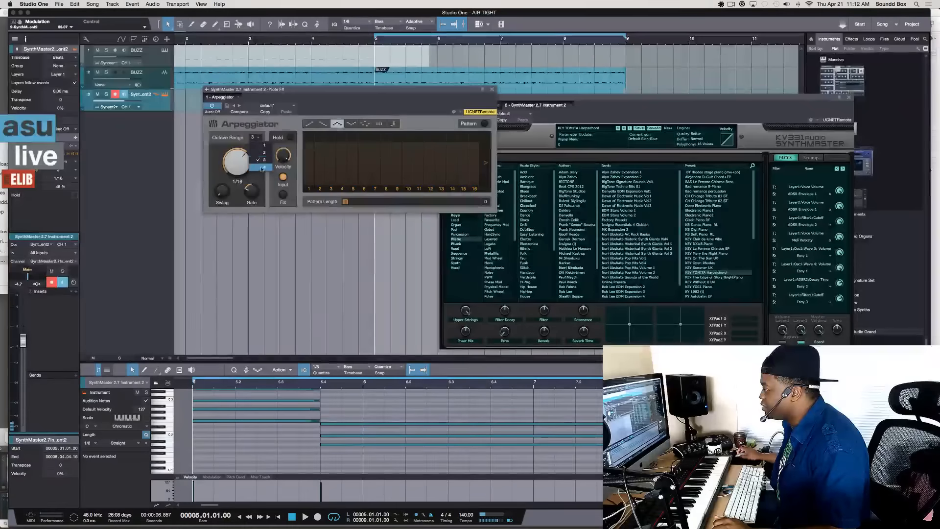
click(273, 126)
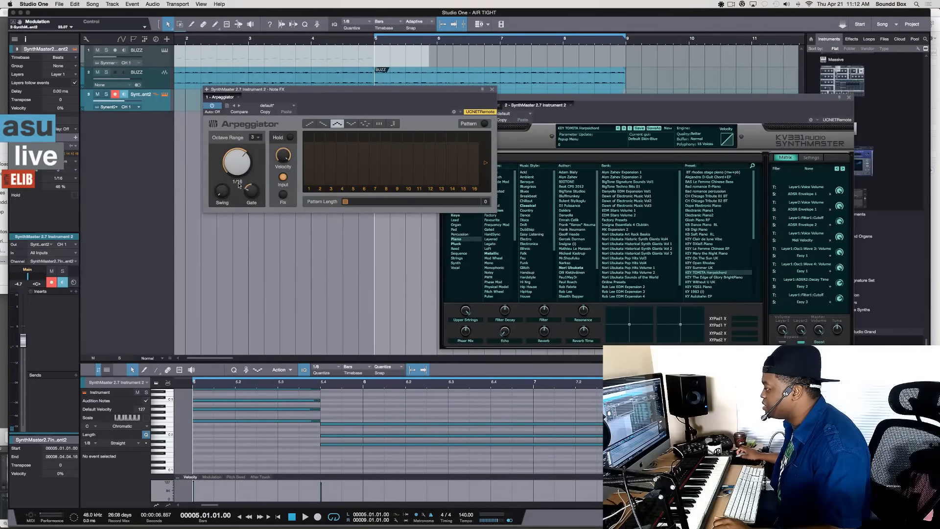
key(space)
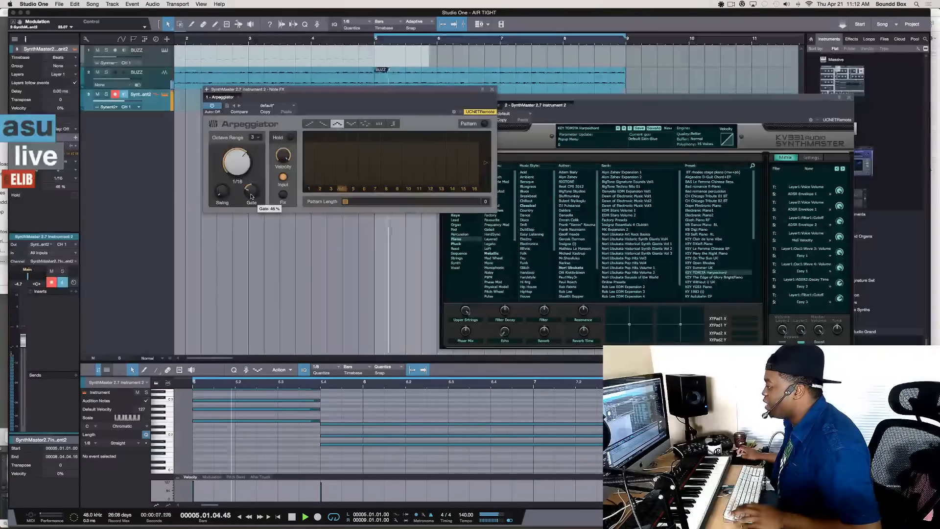
key(space)
Step: Try the Arpeggiator's gate at 95% during playback, reduce it to about 39% and stop playback
drag(253, 197, 251, 175)
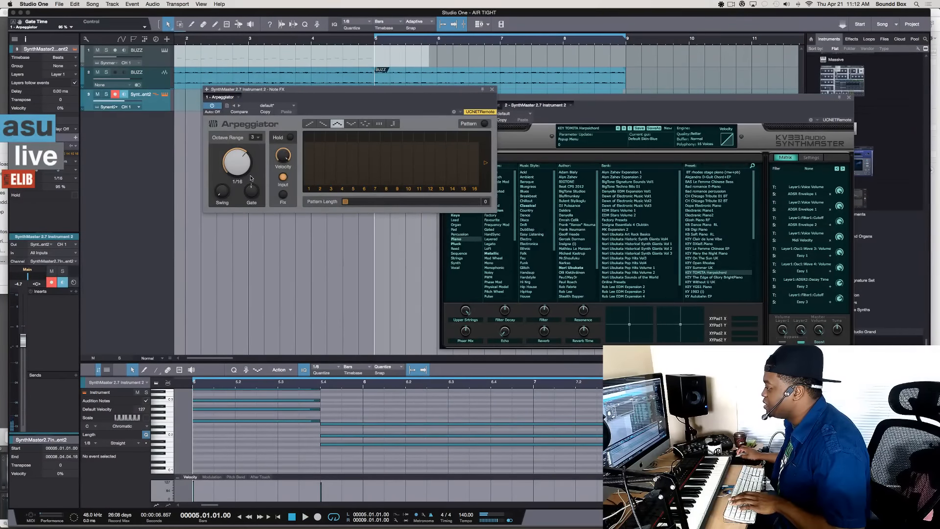
key(space)
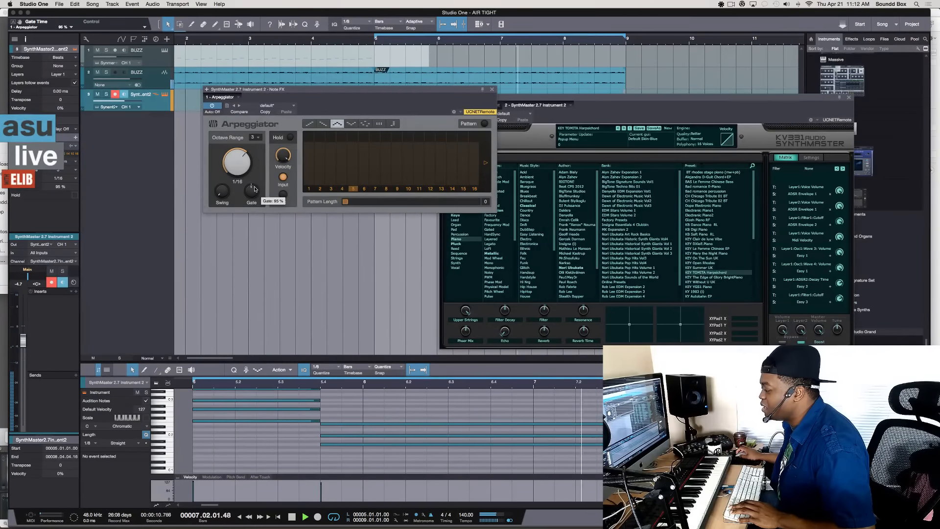
drag(251, 186, 247, 209)
key(space)
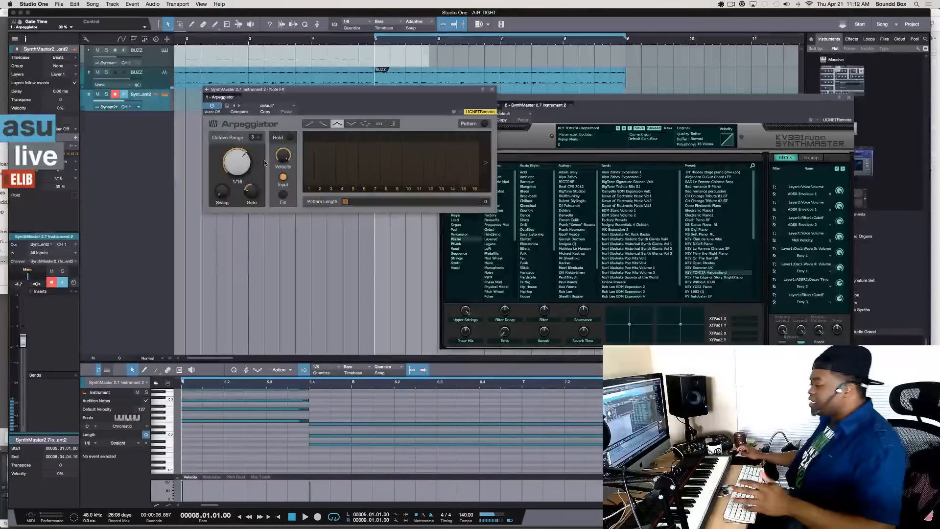
Step: Place the SynthMaster window beside the Arpeggiator, examine the held chords in the note editor and put the playback cursor in bar 6
drag(639, 97, 465, 66)
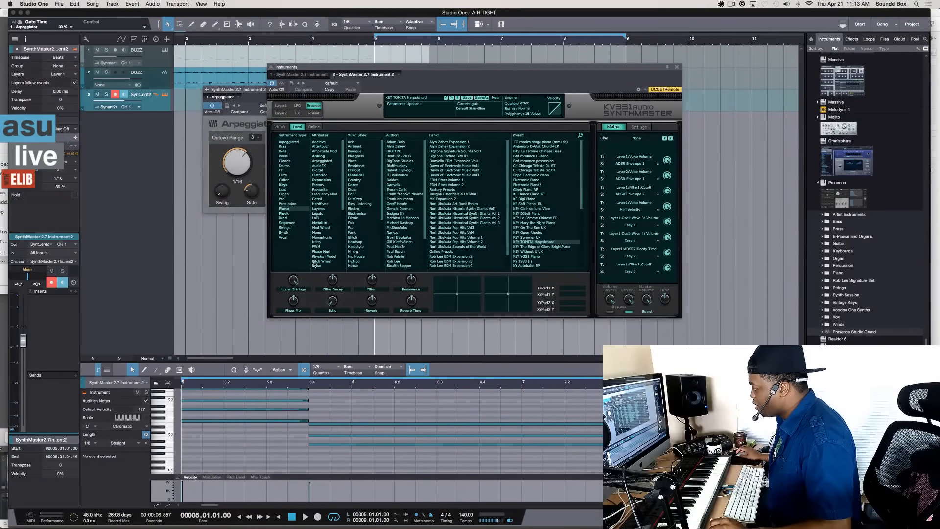
drag(340, 76, 520, 100)
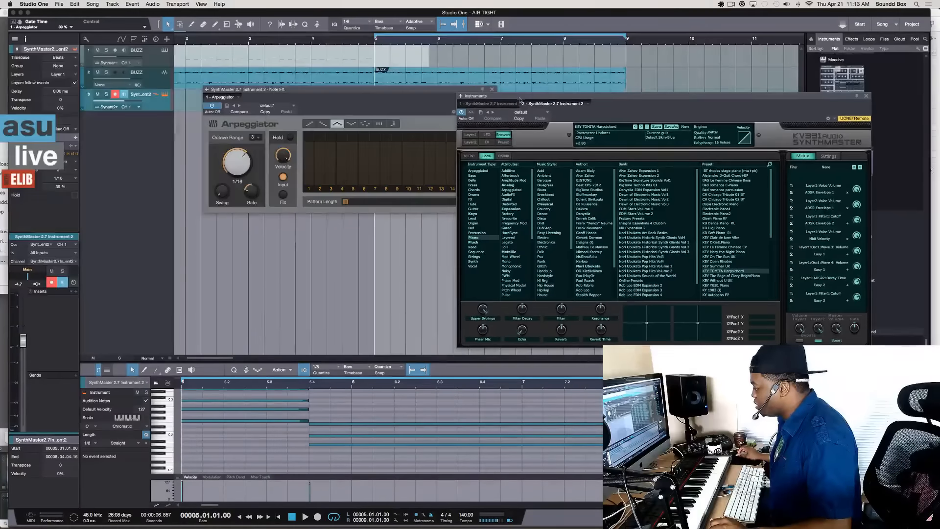
scroll(244, 429, left, 1)
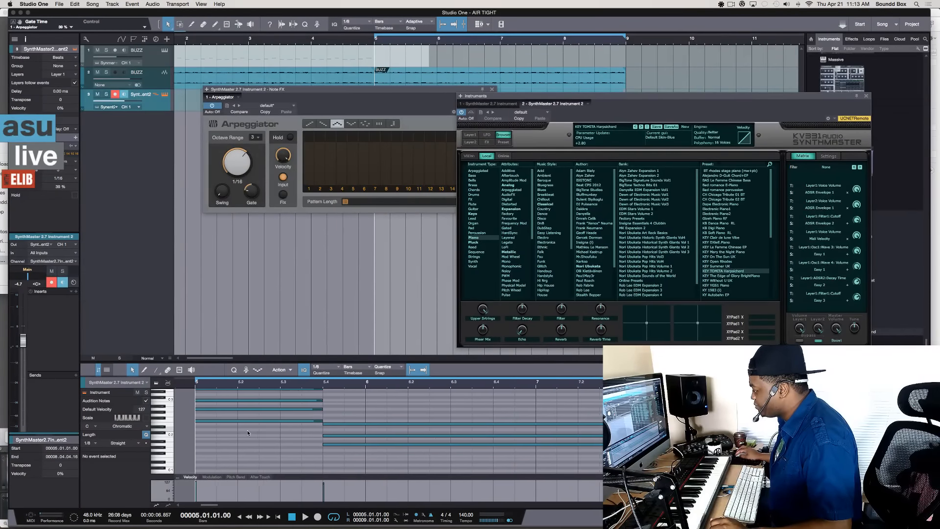
scroll(248, 433, up, 2)
scroll(248, 432, down, 1)
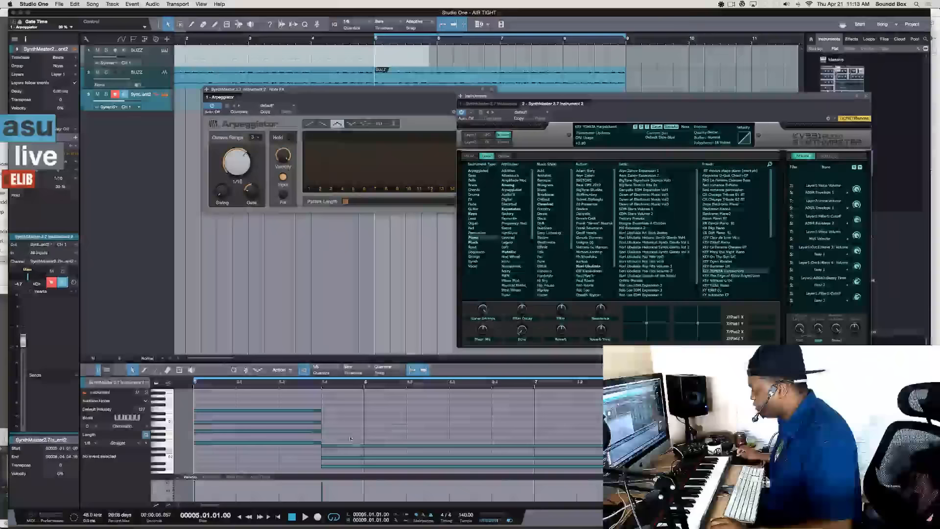
click(387, 424)
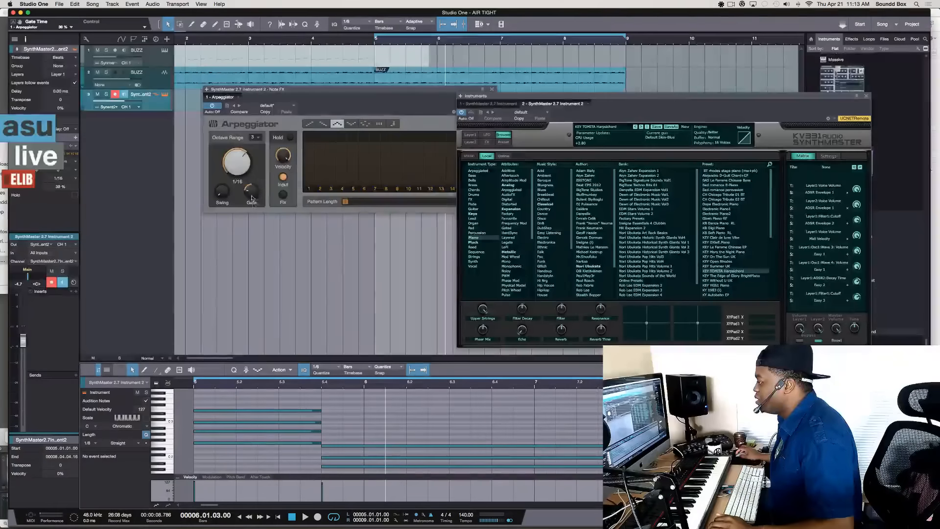
Step: Play the arpeggiated part from bar 6 and move the Arpeggiator window below the tracks to uncover the SynthMaster clip
click(337, 109)
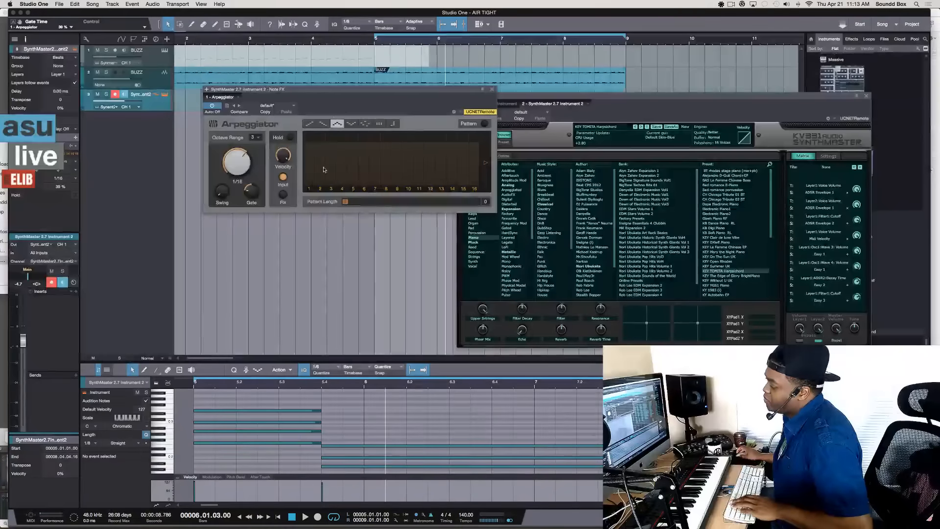
key(space)
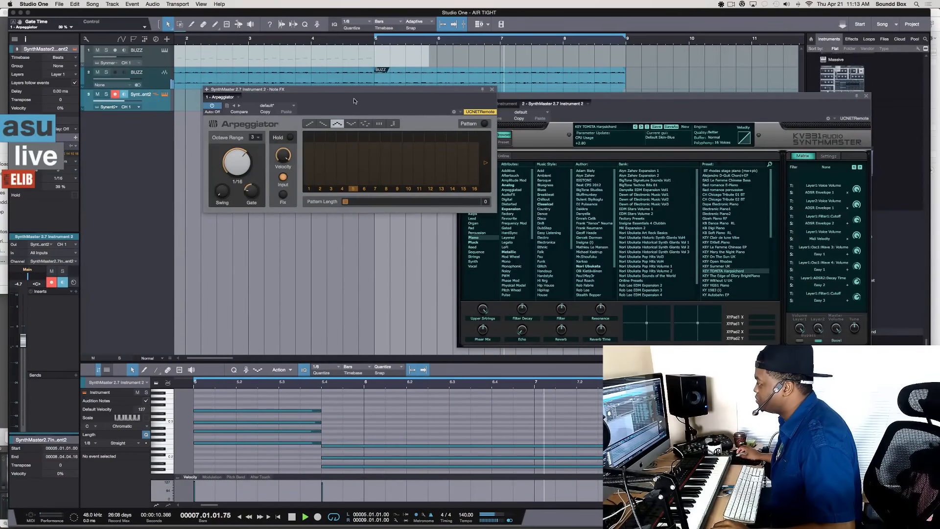
drag(354, 101, 430, 236)
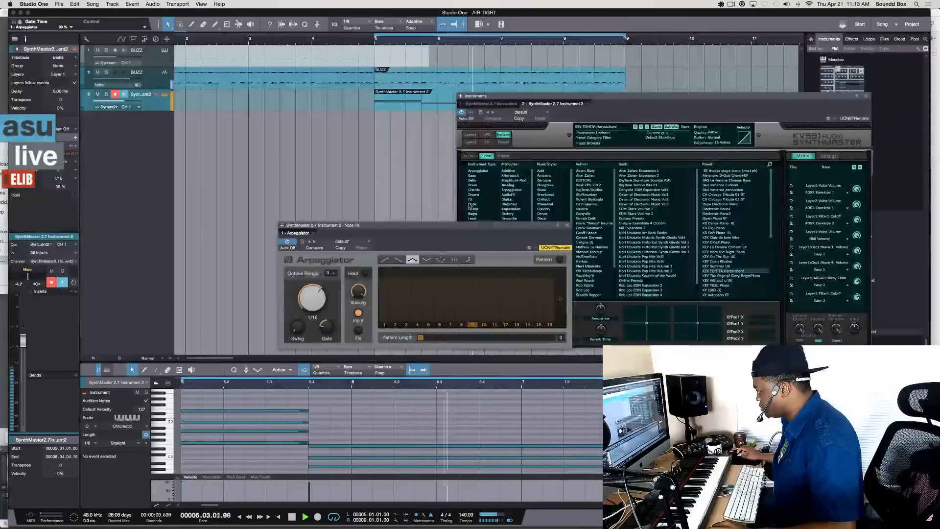
Step: Move the Arpeggiator window clear of the synth, stop playback and close the SynthMaster instrument window
drag(456, 226, 397, 192)
key(space)
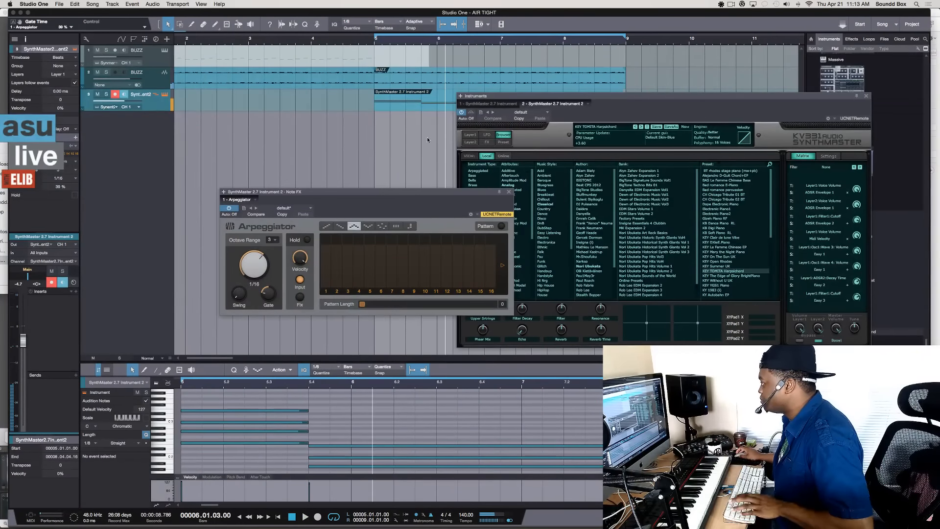
click(533, 153)
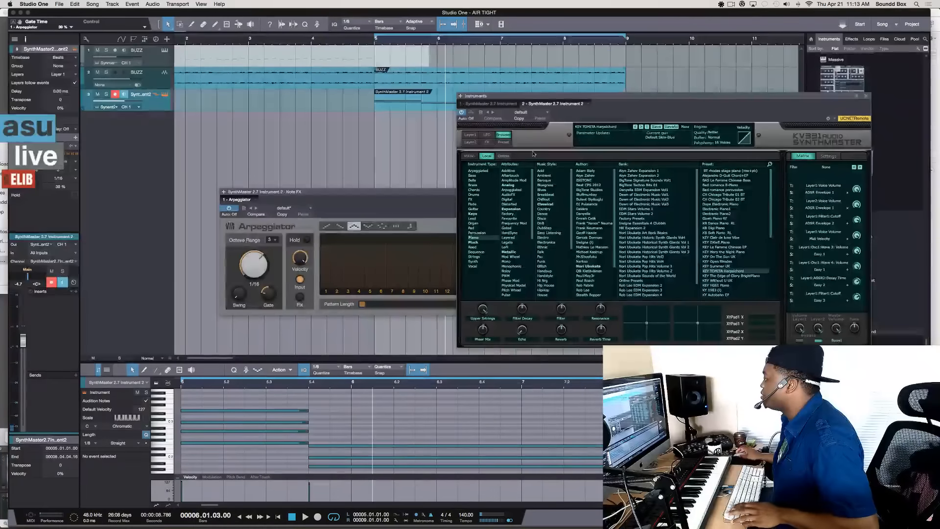
click(866, 96)
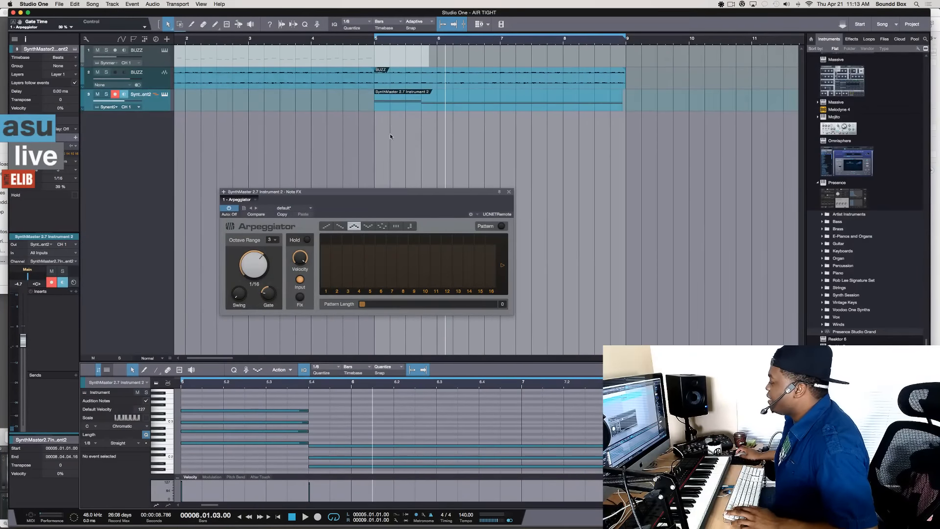
Step: Duplicate the BUZZ and SynthMaster clips from bar 5 to bar 9, and delete the original SynthMaster clip at bar 5
key(KP_1)
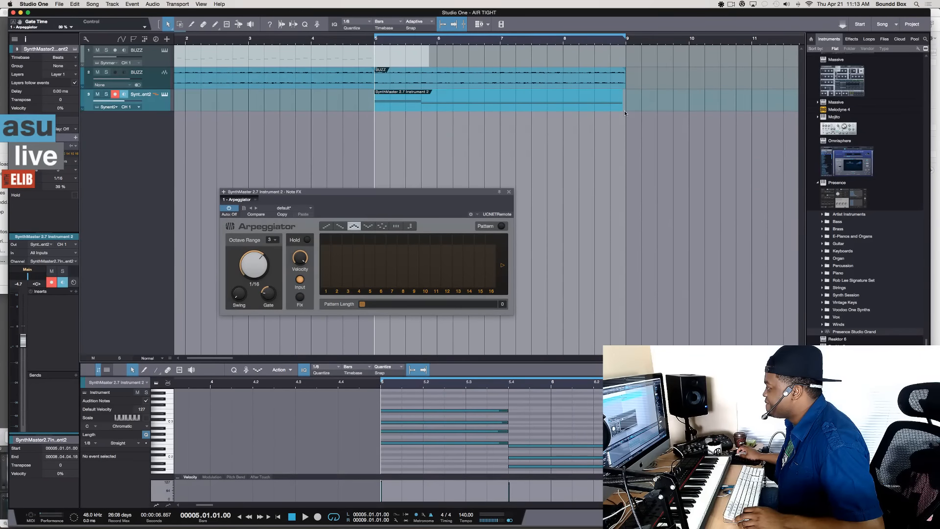
click(563, 77)
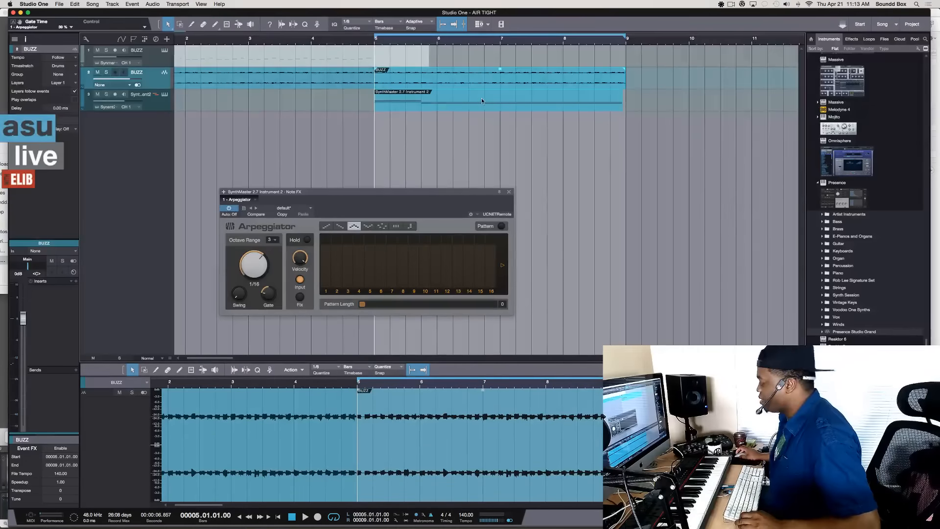
key(d)
scroll(596, 93, right, 5)
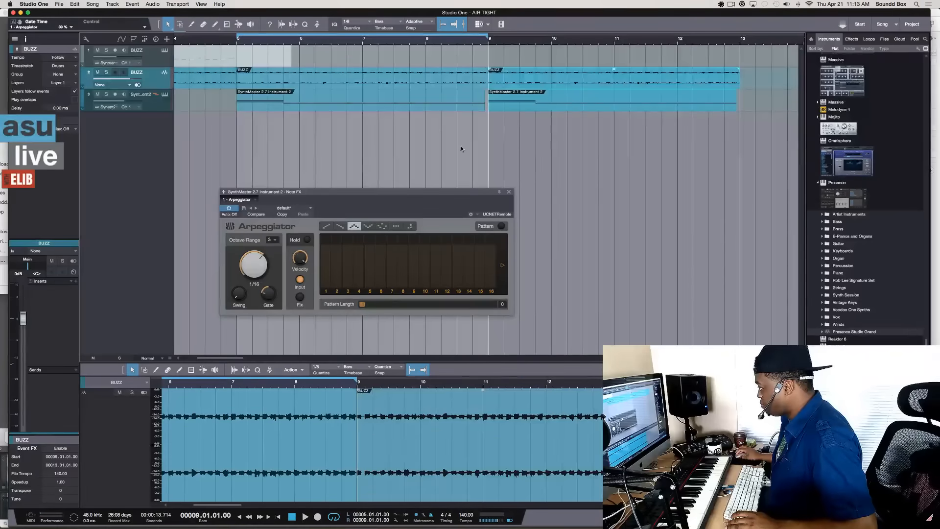
click(464, 104)
key(Delete)
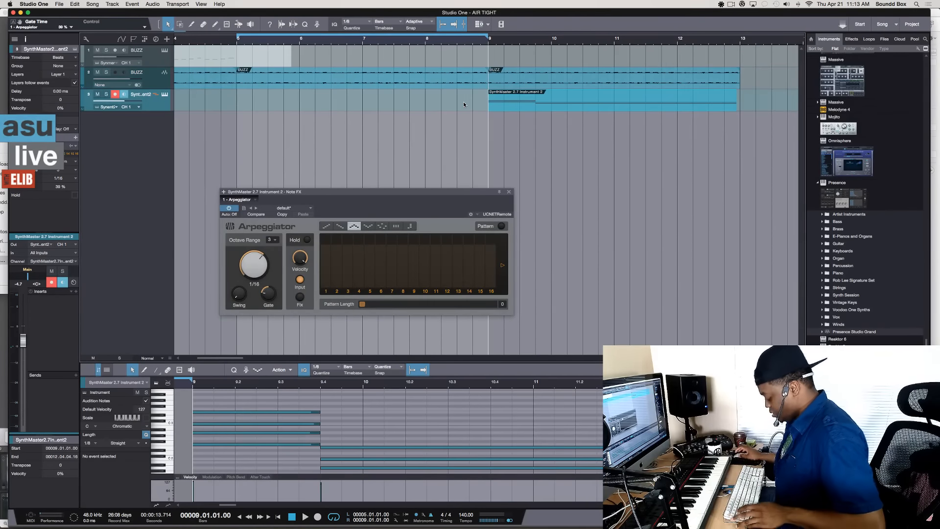
Step: Put the playback cursor in bar 1 and examine the notes on the BUZZ and SynthMaster tracks
key(w)
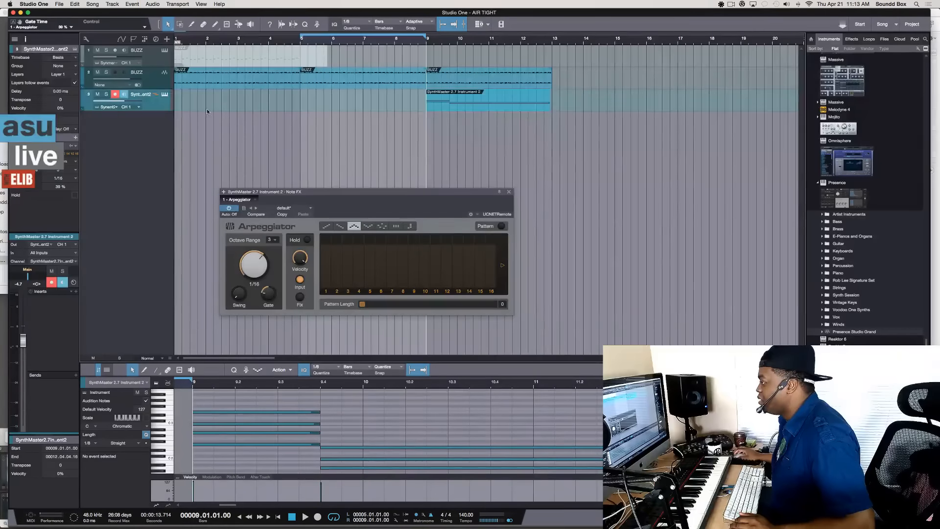
click(200, 133)
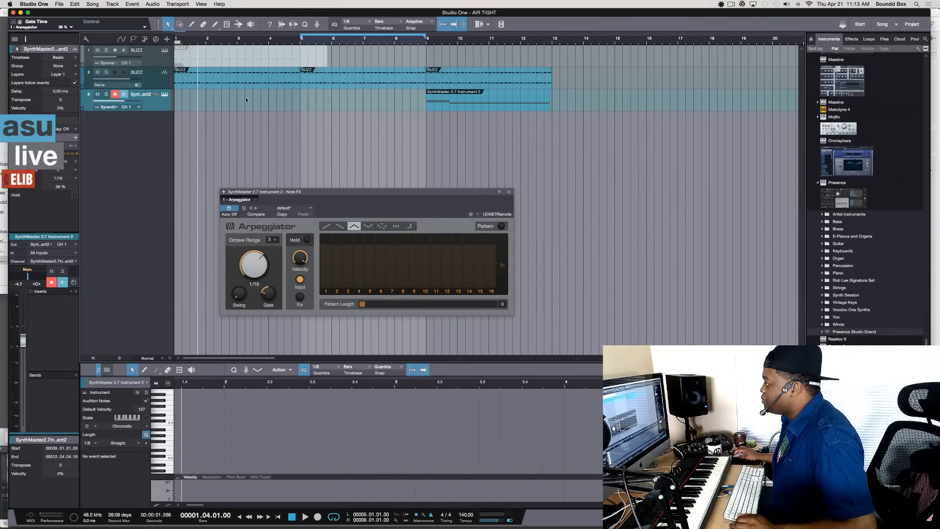
click(149, 108)
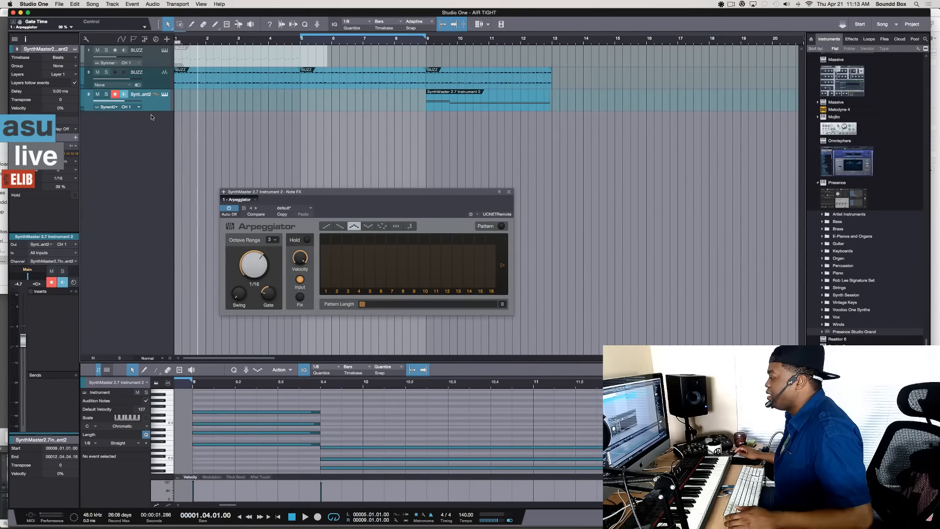
click(156, 64)
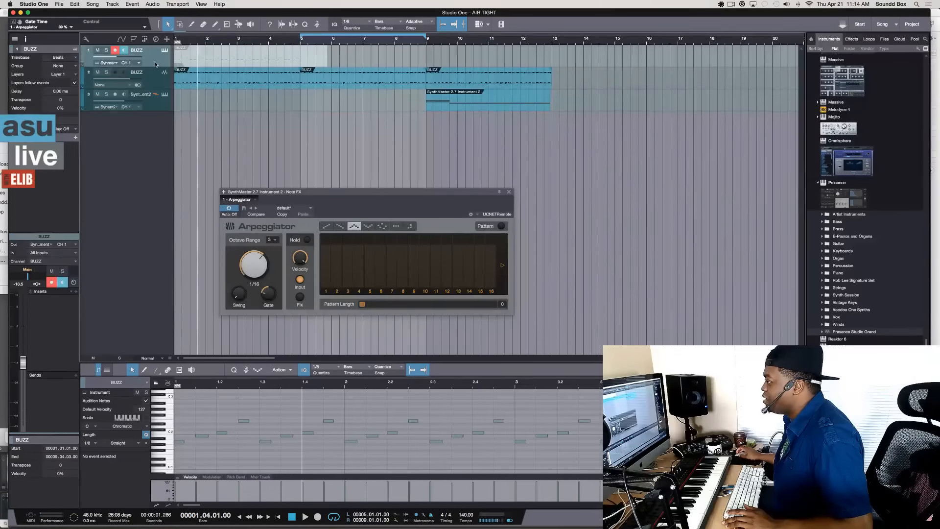
click(159, 102)
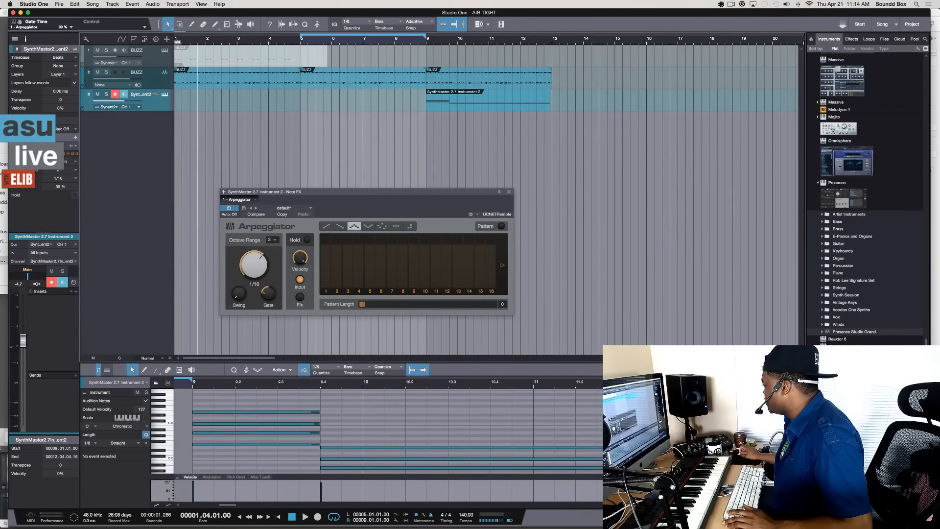
Step: Add Reaktor5 on a new instrument track and load the Razor ensemble from its player library
click(838, 346)
drag(838, 346, 370, 140)
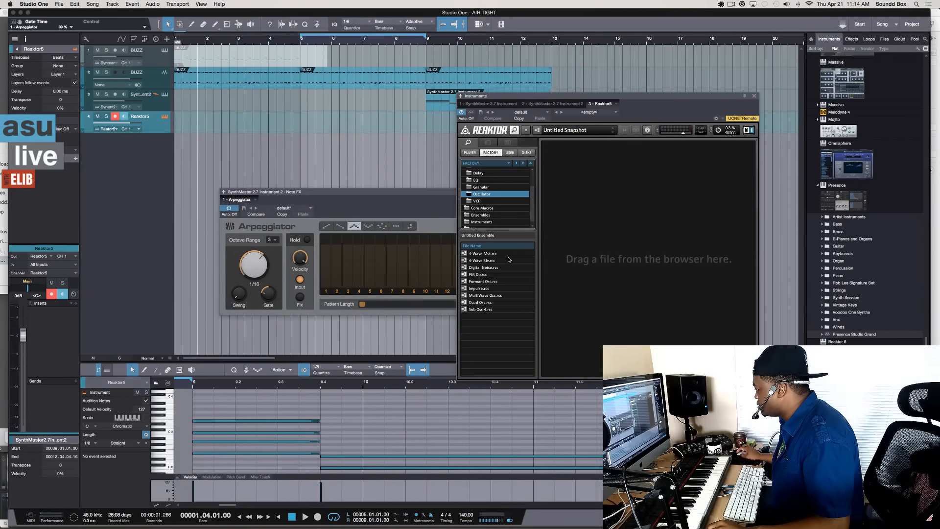
click(469, 153)
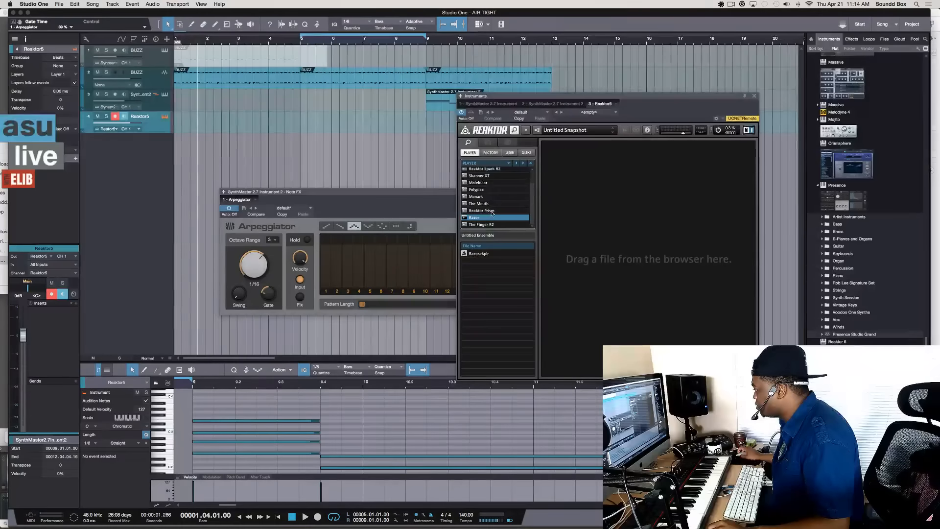
click(486, 254)
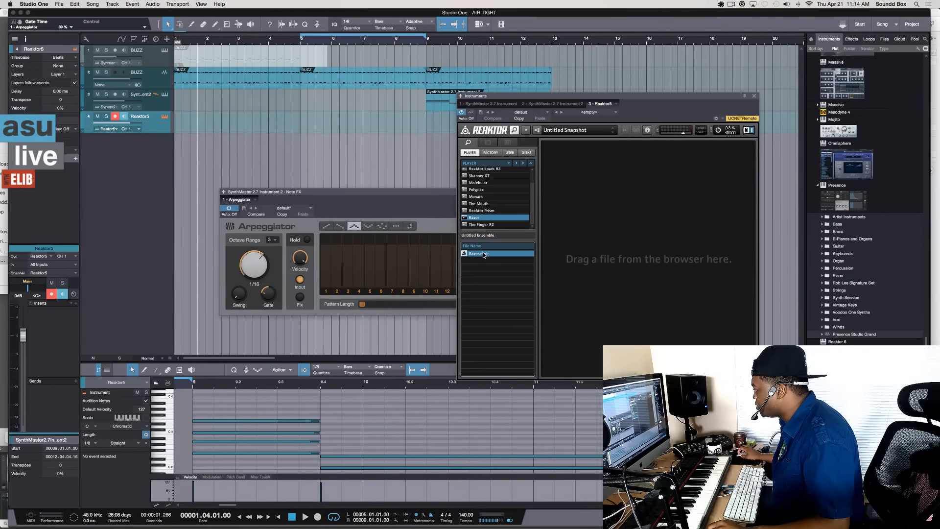
double_click(484, 255)
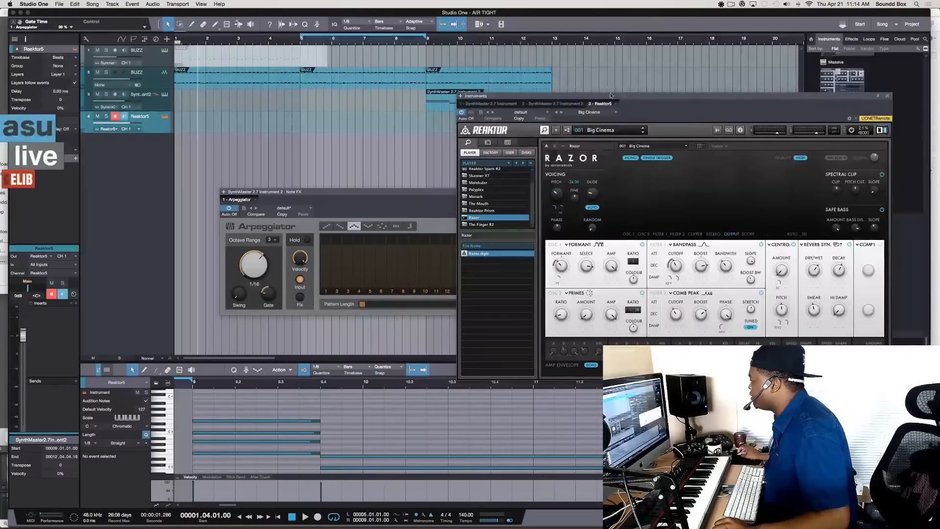
Step: Audition Razor's snapshots 5th Bass, Routine and Disto Hoover, and settle on 005 Munchkin
drag(611, 94, 431, 96)
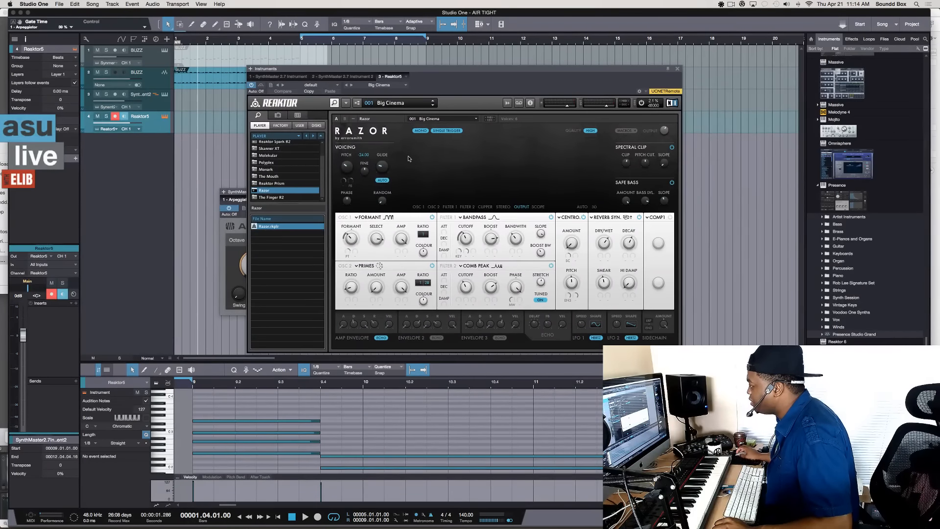
click(433, 106)
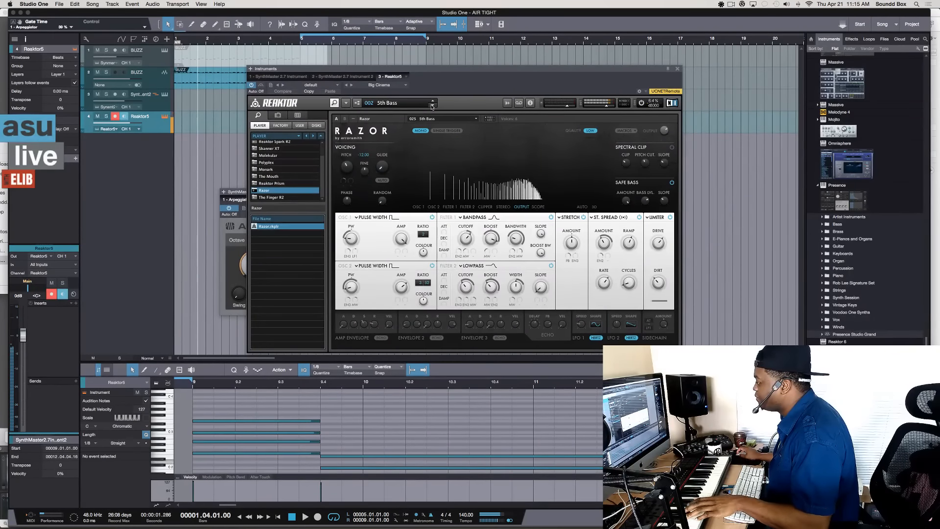
click(432, 106)
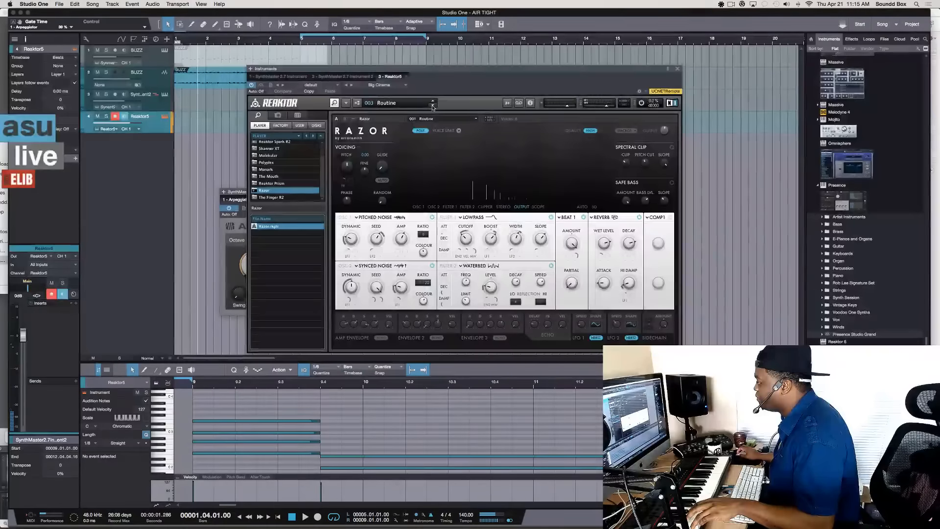
click(433, 106)
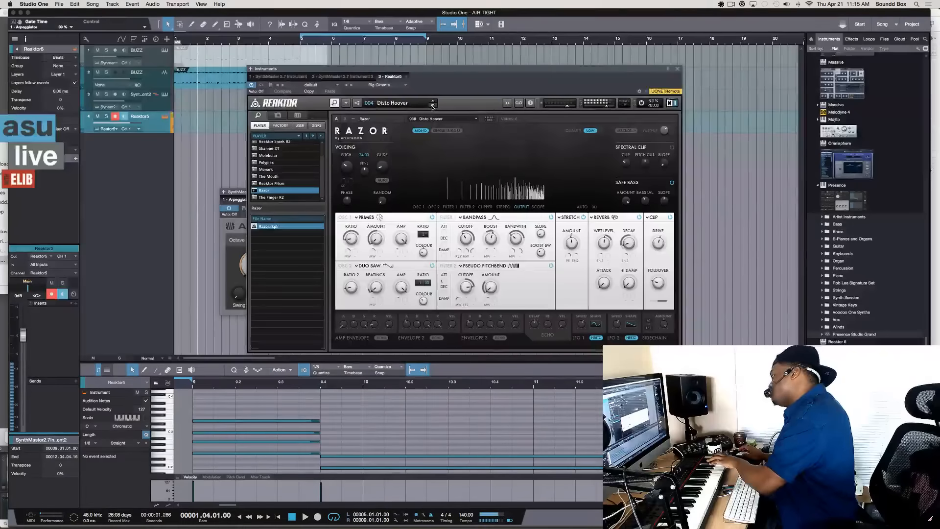
click(432, 107)
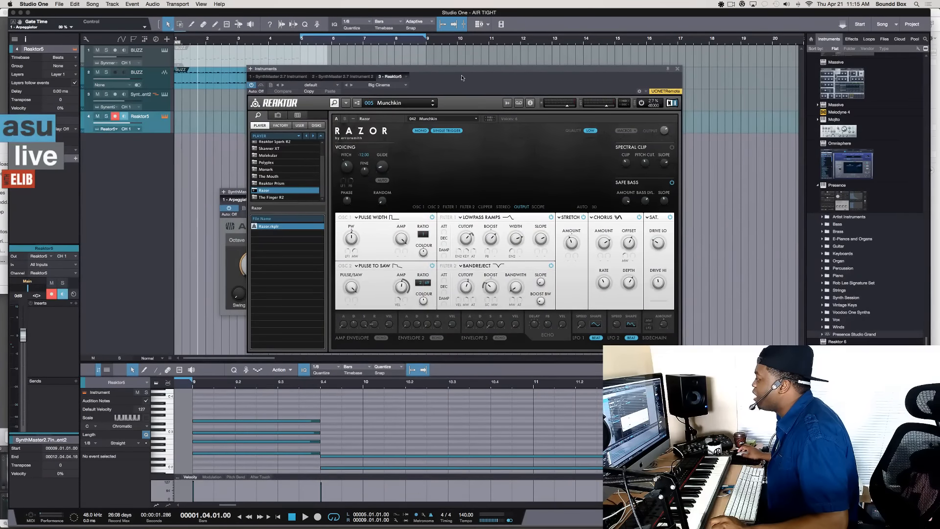
Step: Reposition the Reaktor window to uncover the tracks and the Arpeggiator, and place the playback cursor at bar 4
drag(403, 76, 568, 65)
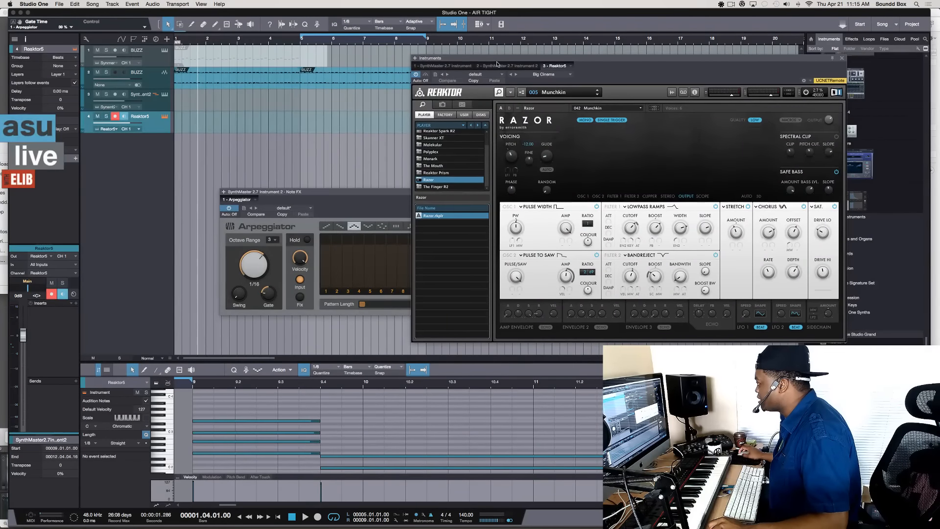
drag(602, 60, 566, 68)
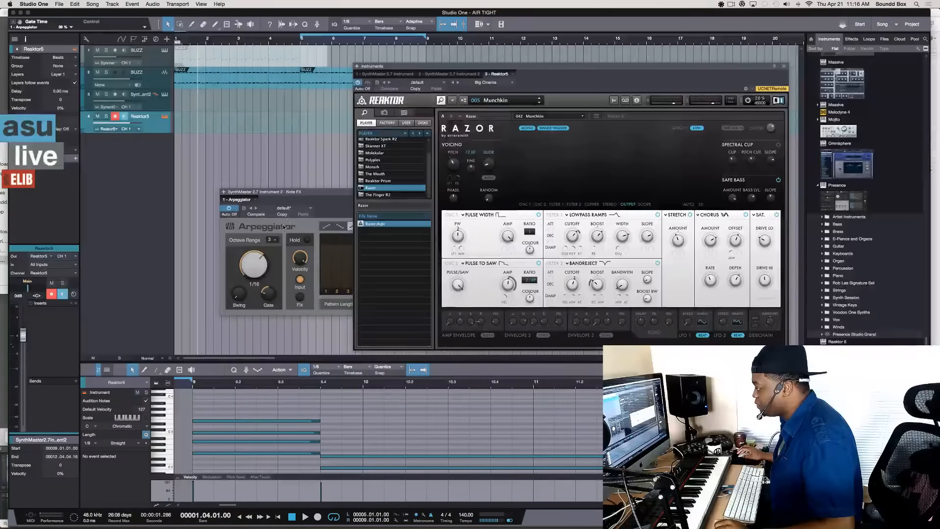
click(275, 169)
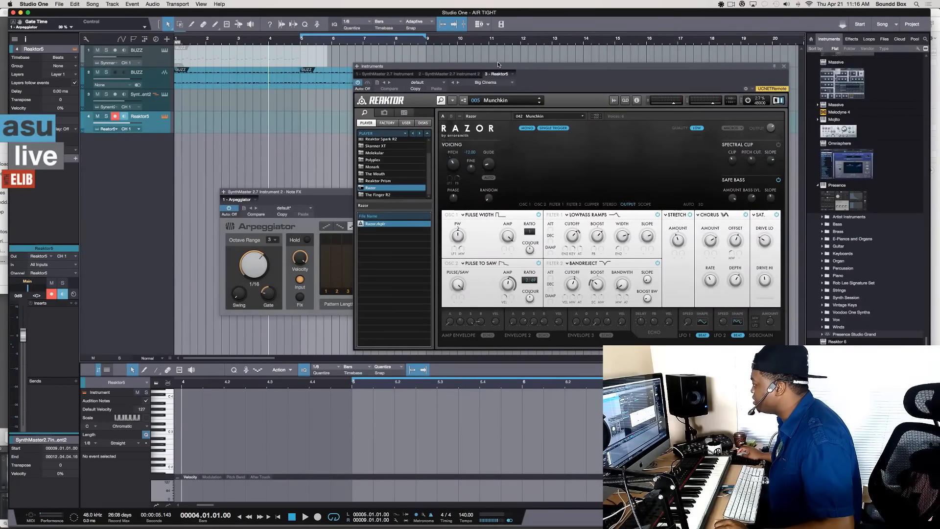
drag(504, 70, 492, 63)
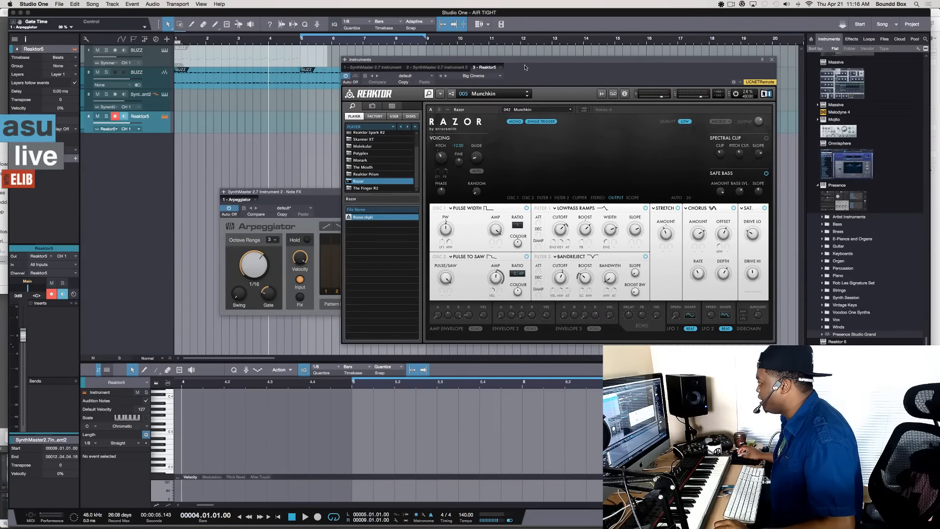
drag(510, 57, 530, 77)
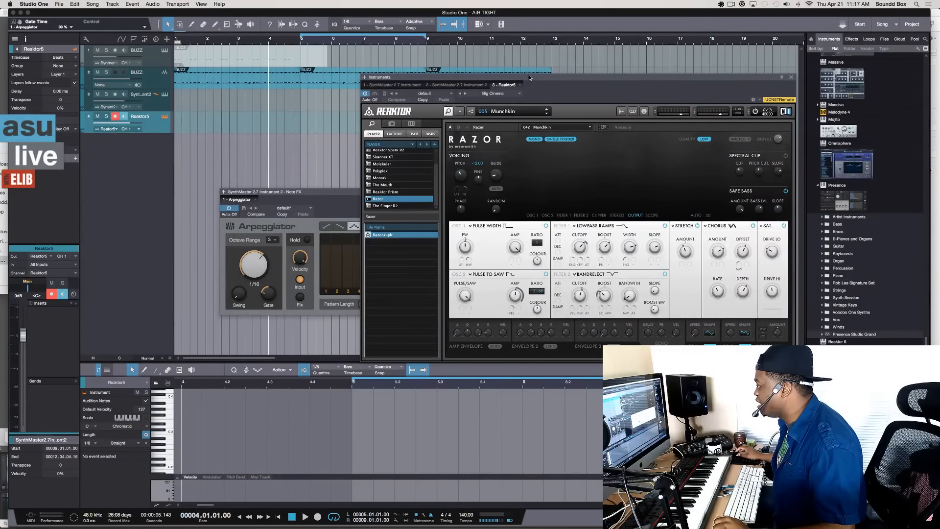
drag(528, 75, 504, 73)
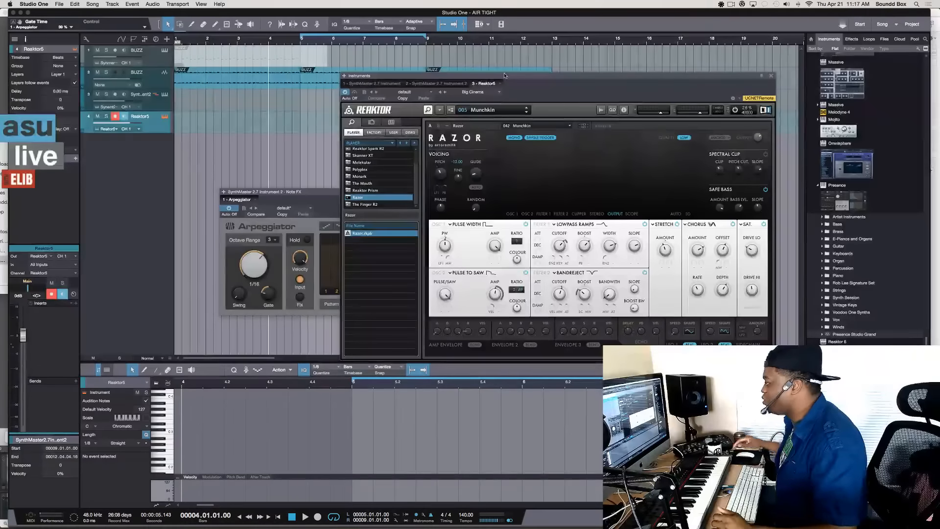
Step: Play from bar 4 and audition Razor's snapshots from Black Olive through Disco Bell, Music Box and Cold Ice to Oneironaut
key(space)
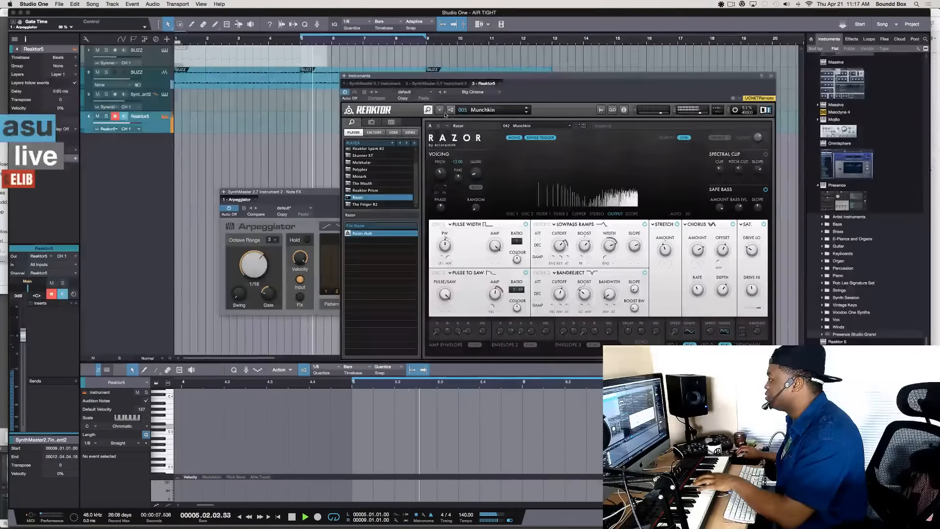
click(527, 112)
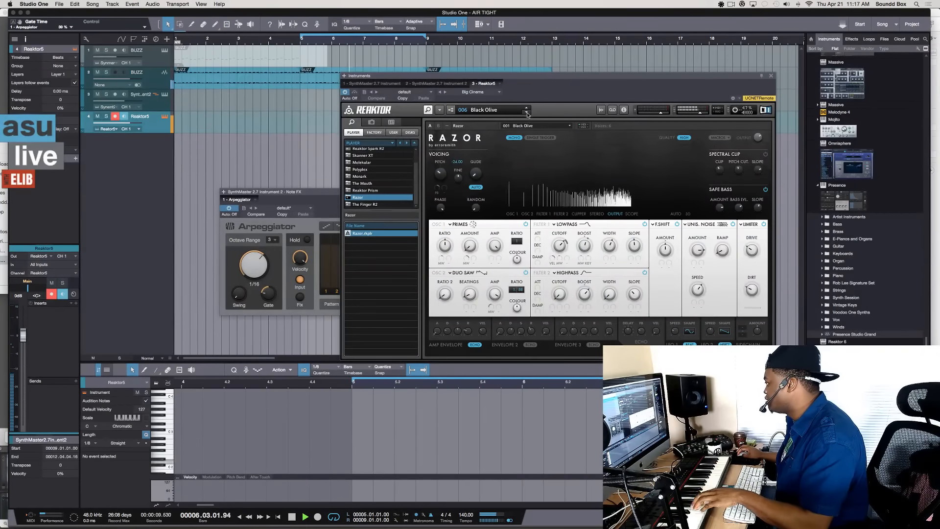
click(527, 112)
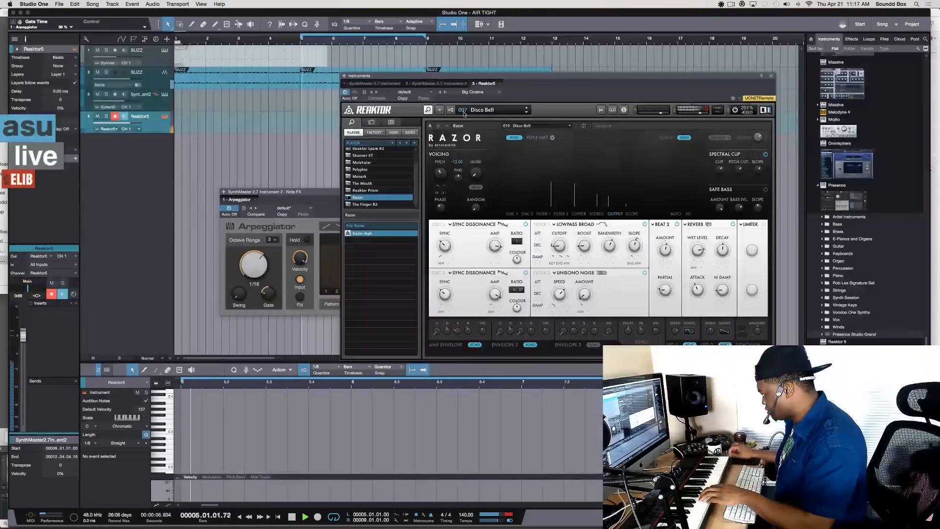
click(526, 112)
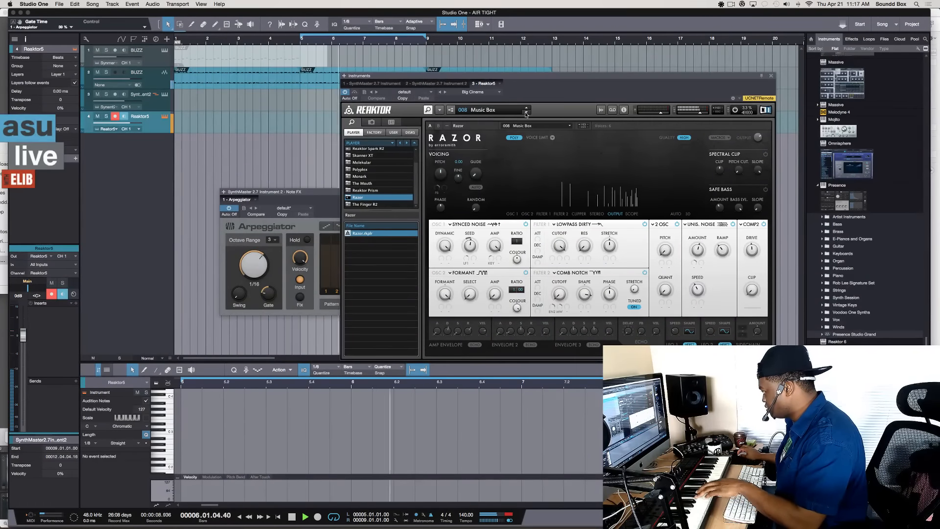
click(526, 113)
click(526, 112)
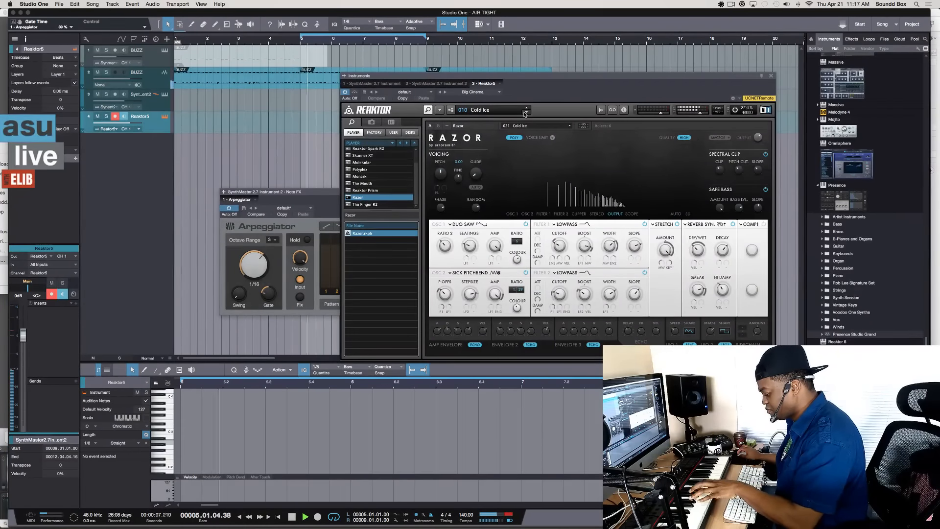
click(525, 112)
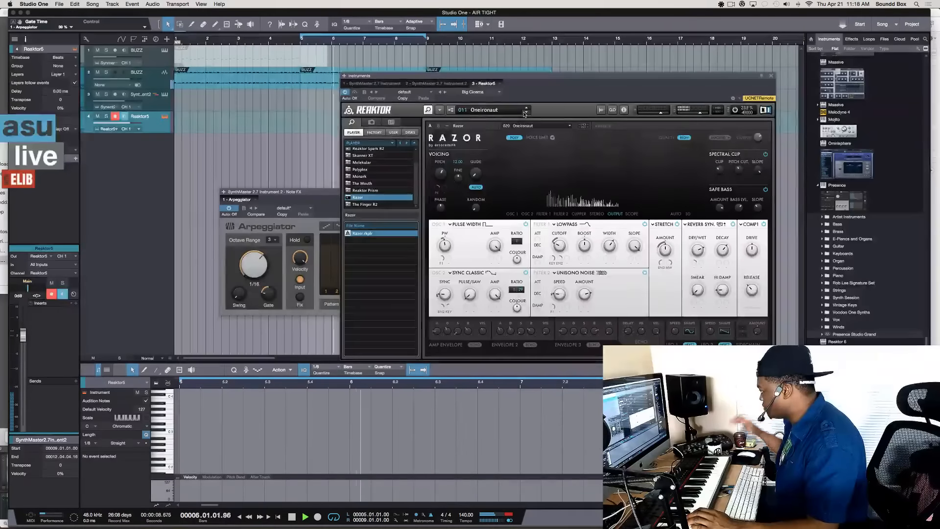
Step: Switch Razor to the 012 RipItUp snapshot, record a Reaktor5 part from bar 4 and stop the recording
key(space)
click(526, 114)
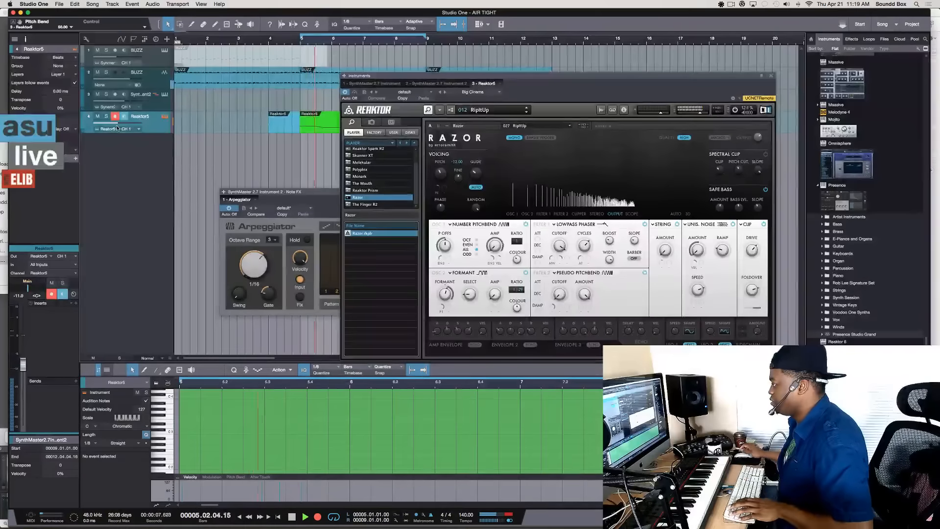
key(space)
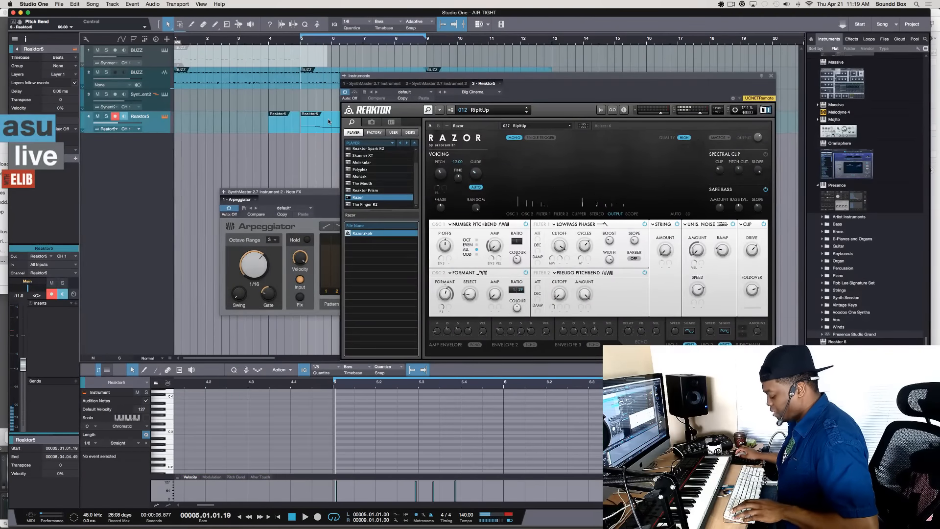
Step: Play back the Reaktor5 take from bars 5 and 4, and record a new take starting at bar 4
key(space)
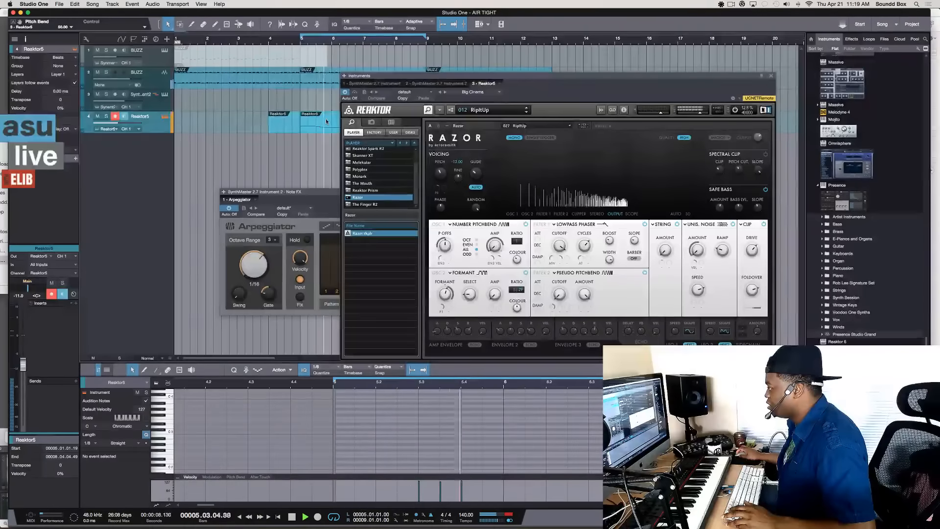
key(space)
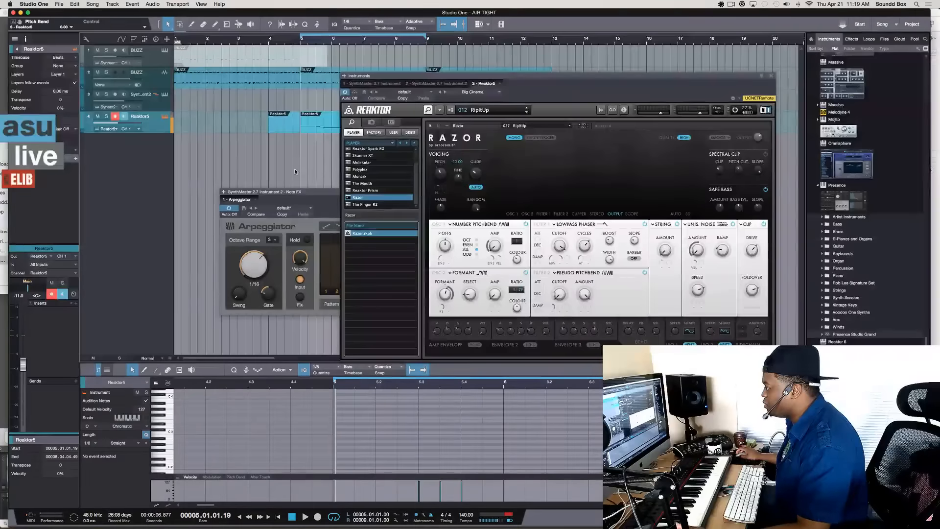
click(292, 41)
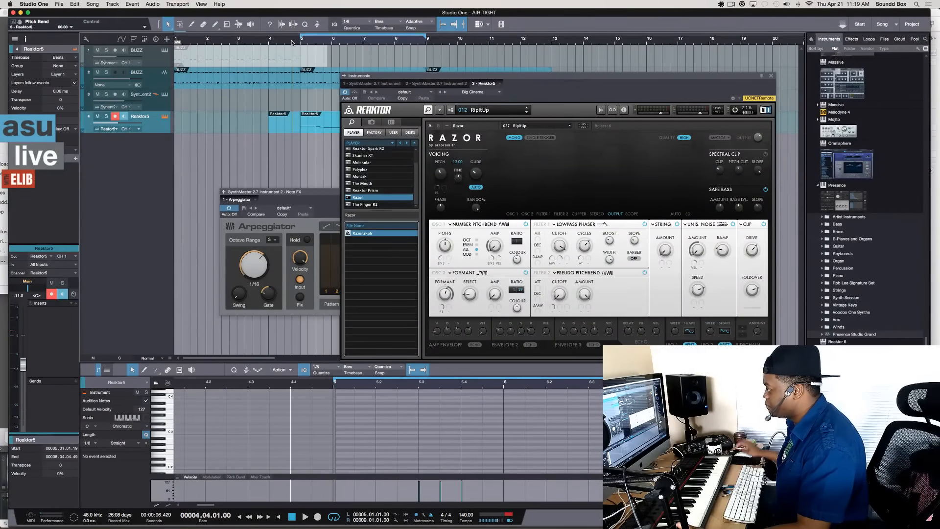
key(space)
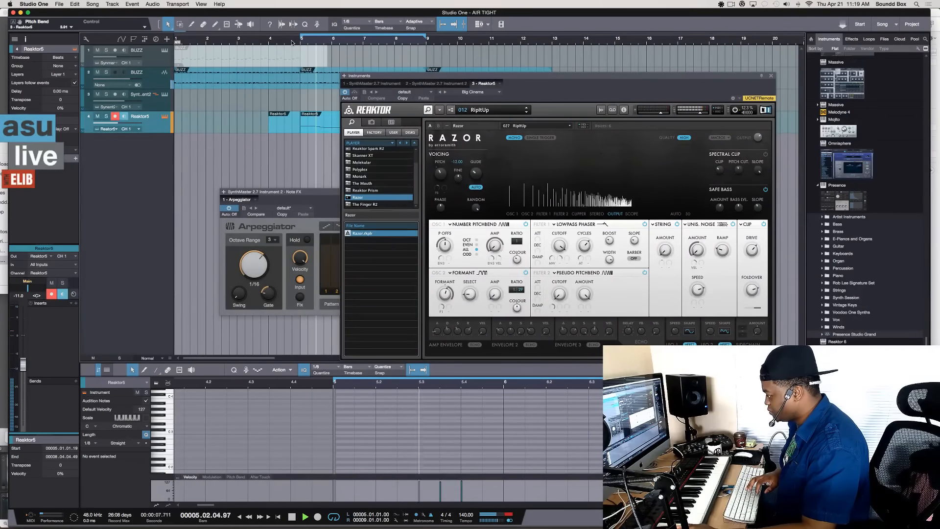
key(space)
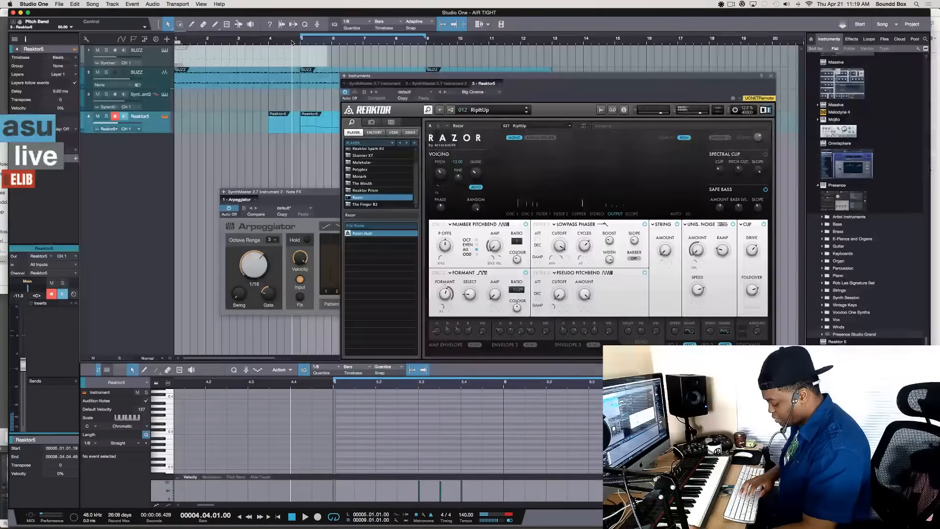
key(KP_Multiply)
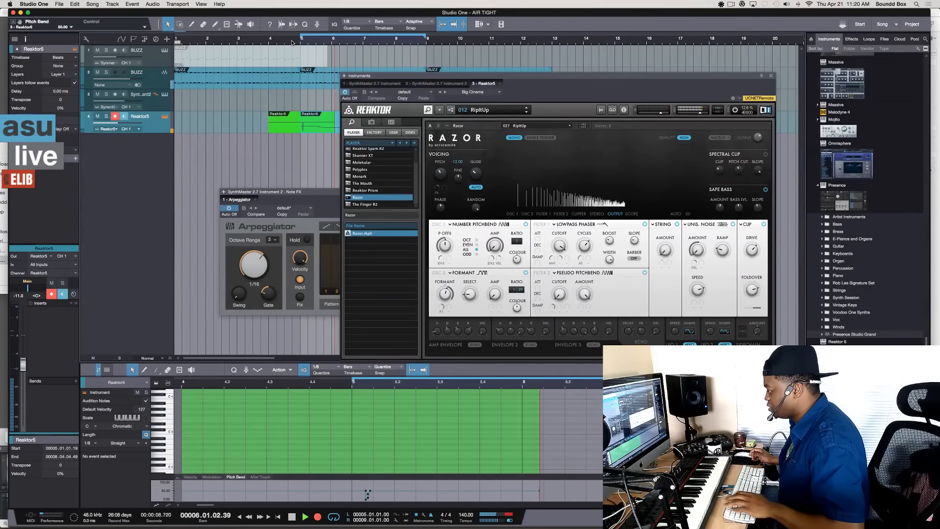
key(space)
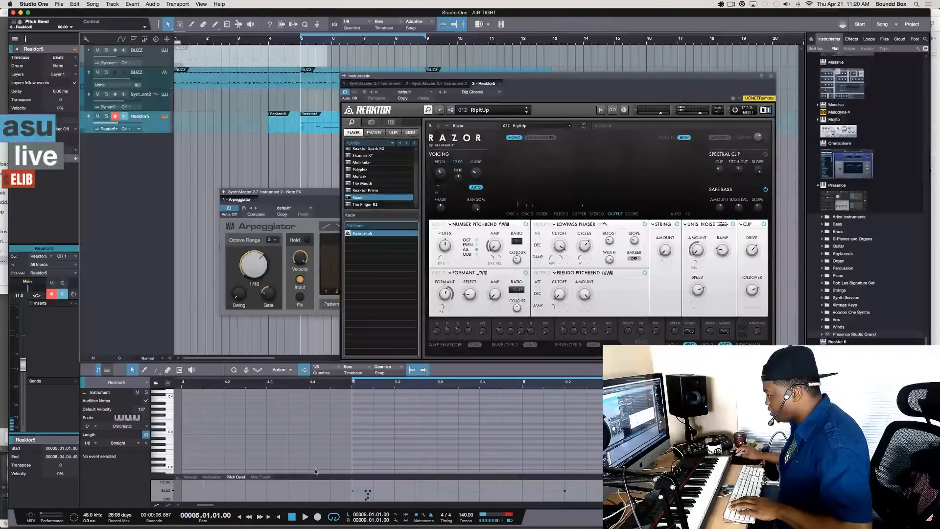
Step: Examine the recorded pitch bend points at the start of bar 5 in the Reaktor5 clip
key(e)
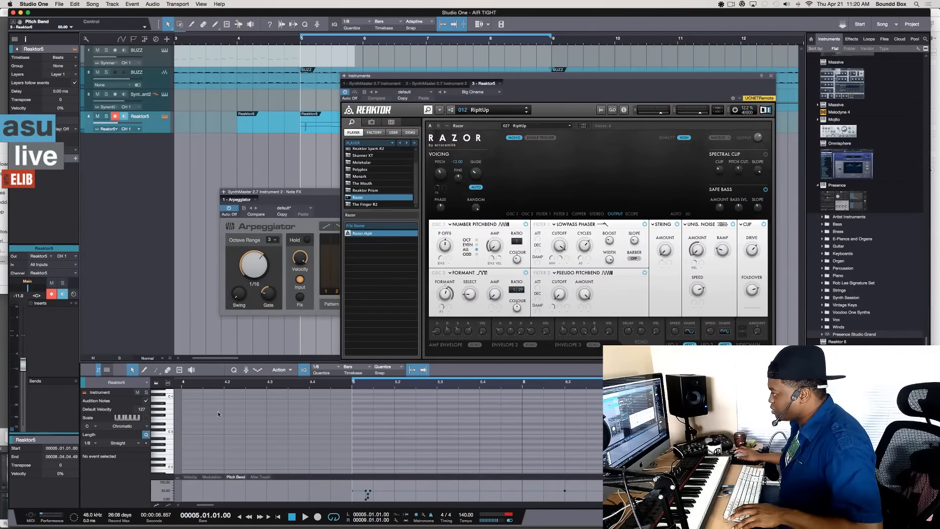
click(321, 434)
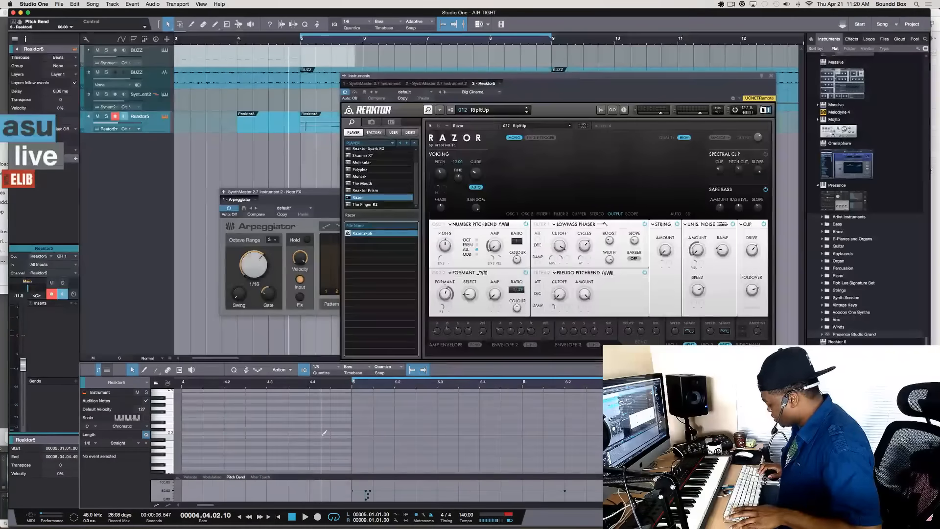
key(e)
key(e)
key(e)
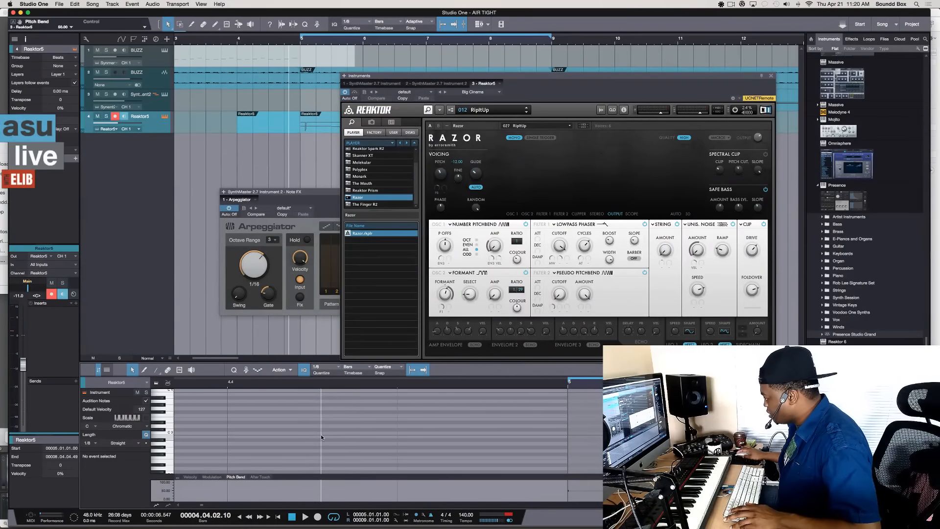
scroll(321, 434, right, 5)
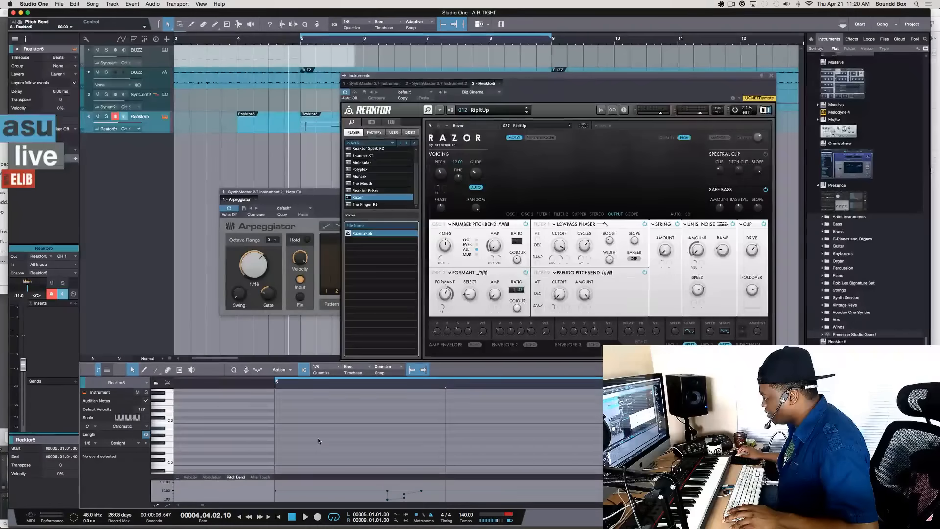
scroll(371, 494, right, 1)
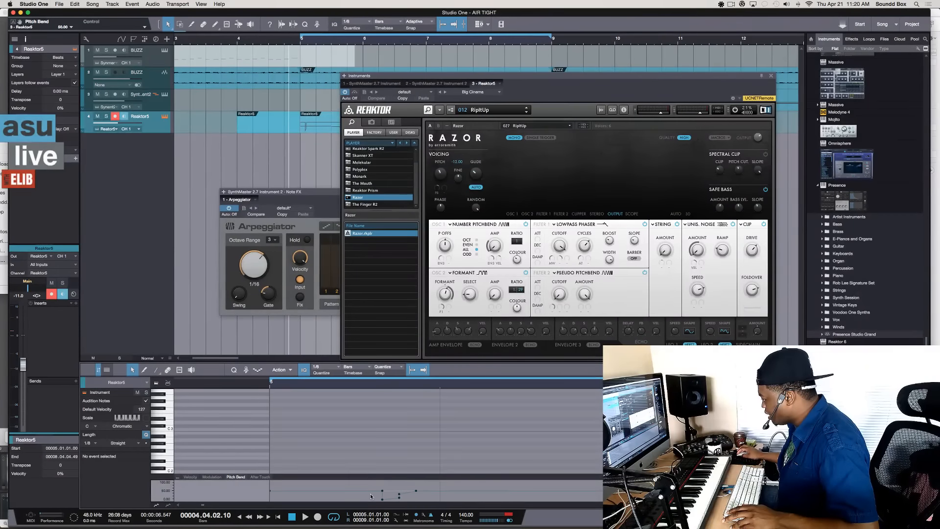
click(270, 489)
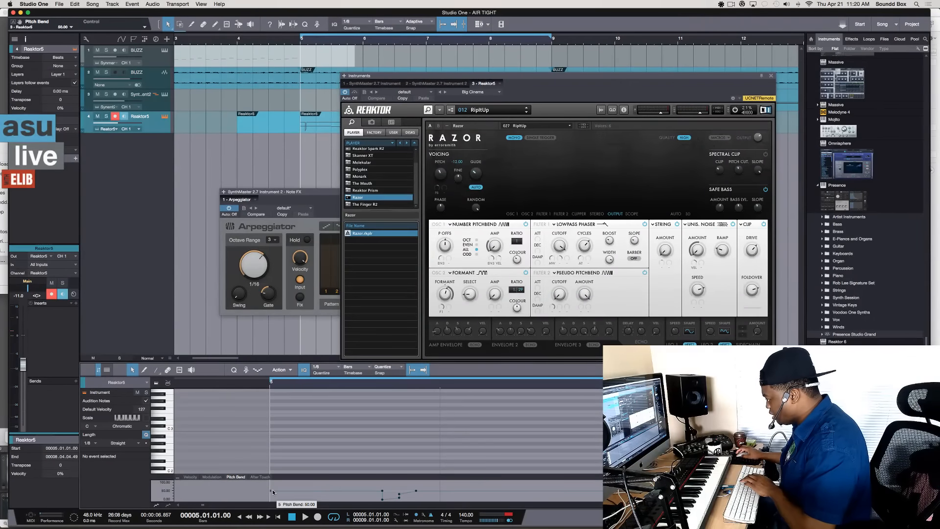
key(space)
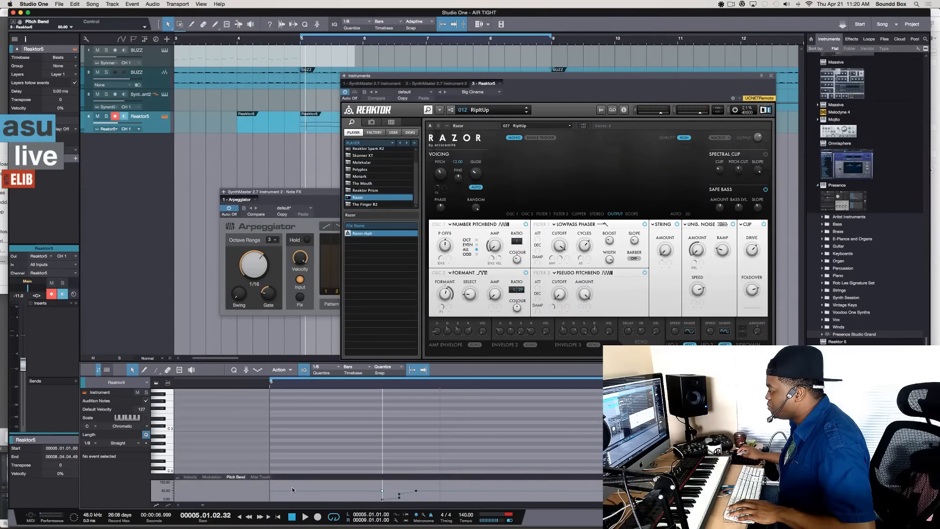
Step: Delete the Reaktor5 clip at bar 4 and slope the bar 5 clip's pitch bend from its start down to the lowest point
click(268, 125)
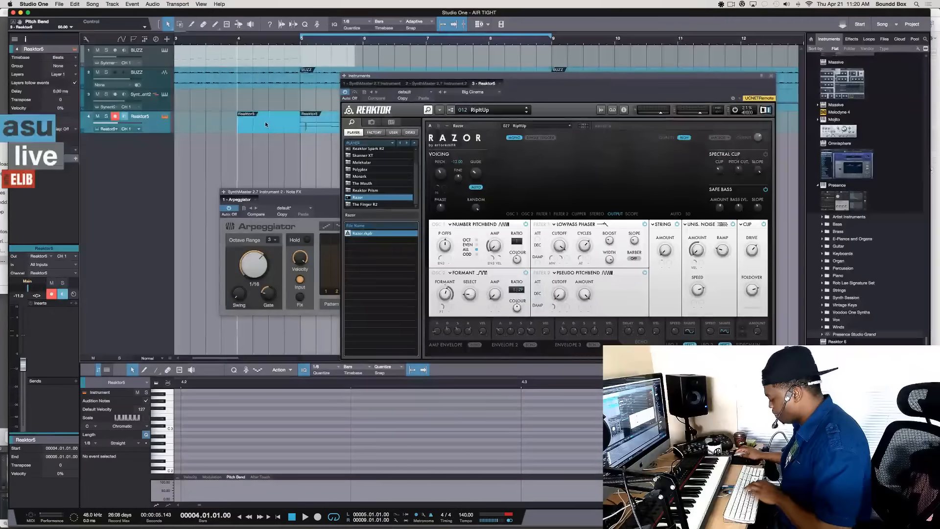
key(Delete)
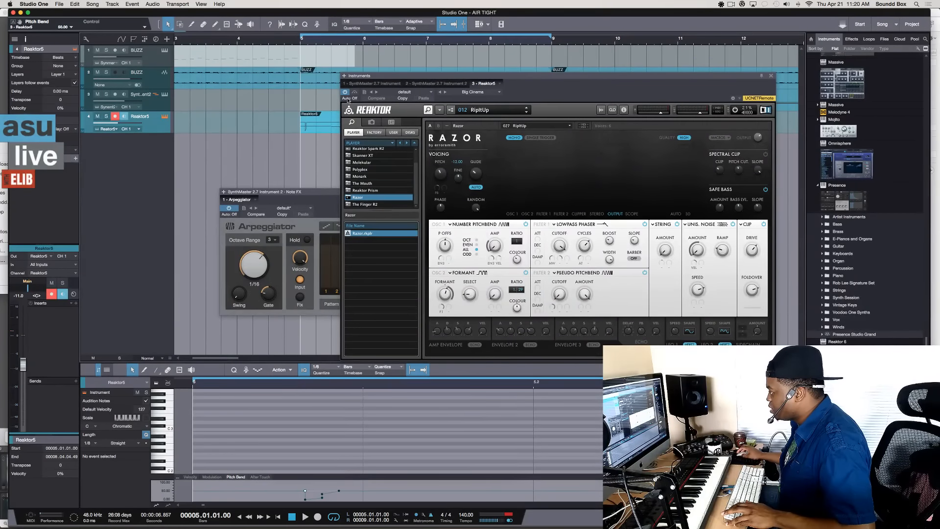
click(313, 131)
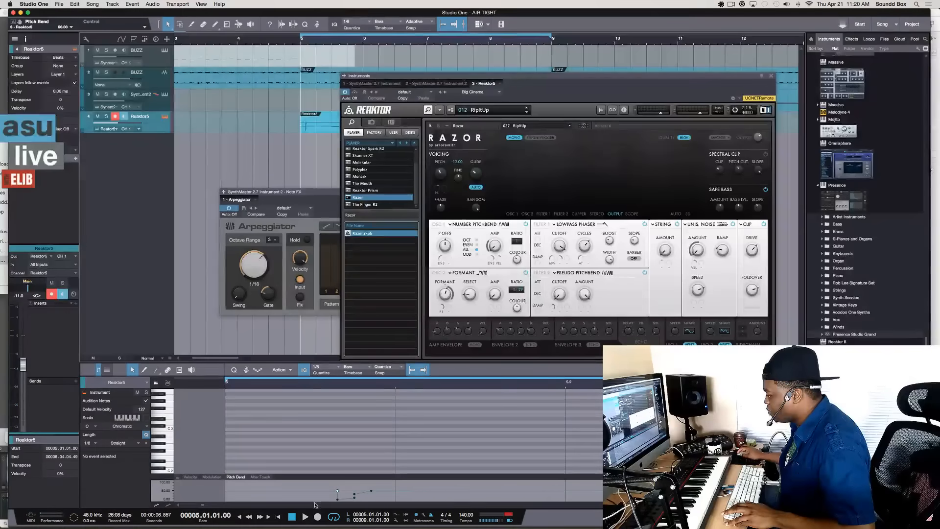
drag(338, 494, 229, 494)
click(280, 495)
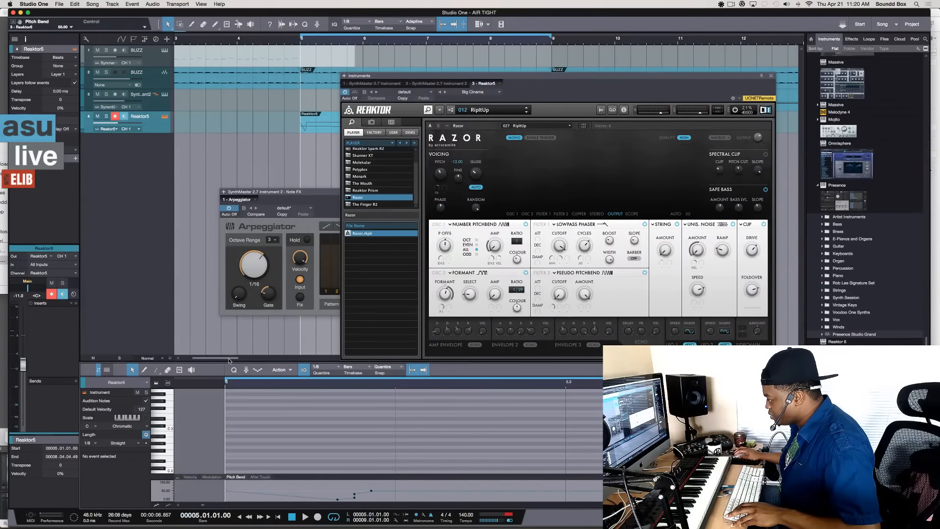
Step: Enlarge the note editor and expand its Pitch Bend lane for finer editing
drag(254, 362, 254, 321)
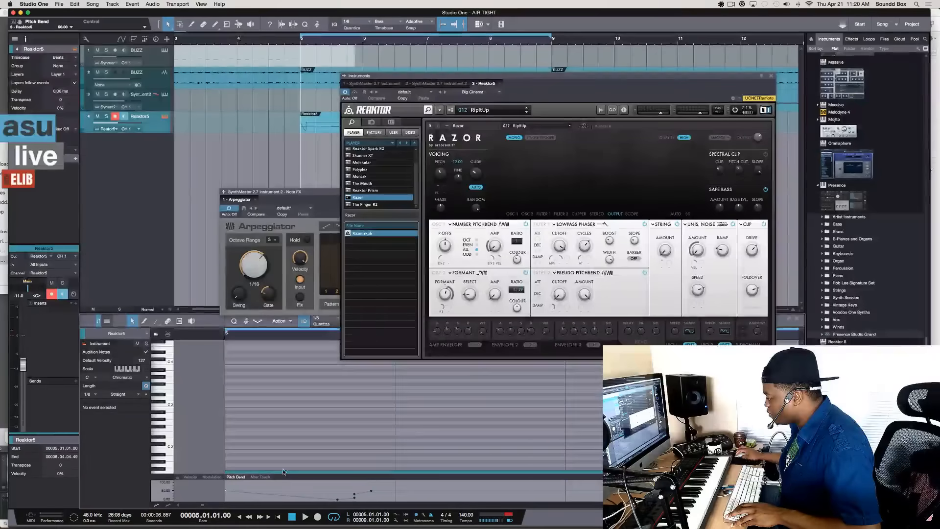
drag(283, 472, 279, 376)
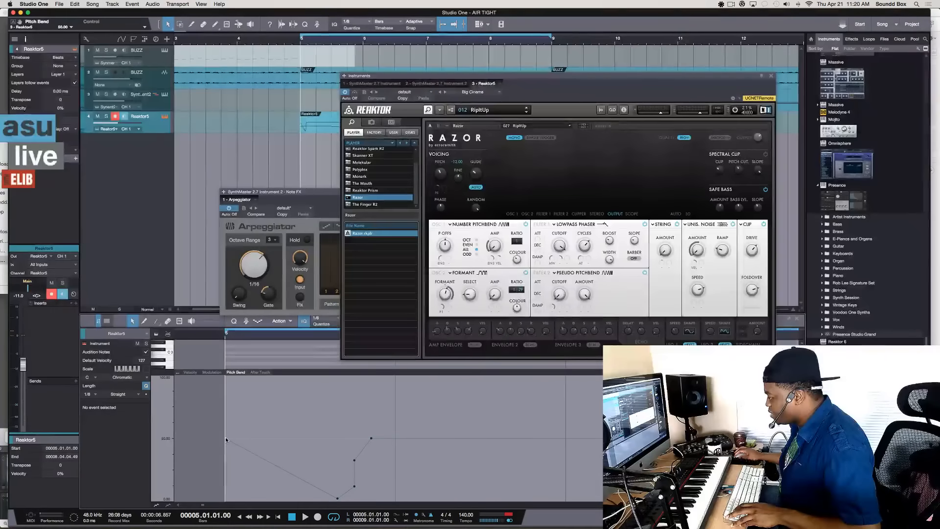
mouse_move(225, 439)
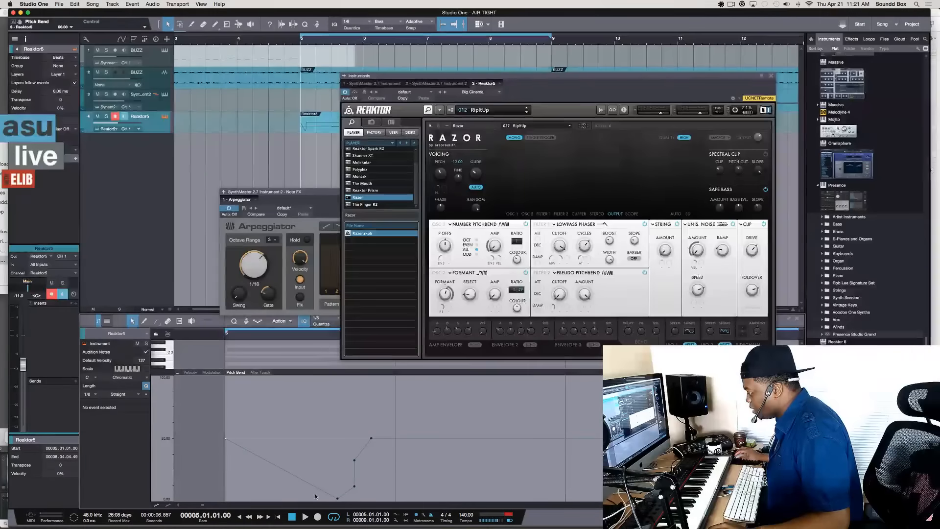
Step: Move the lowest pitch bend point to the clip's start and delete the extra points, leaving one straight rise to the 50 level
drag(338, 500, 245, 498)
click(300, 492)
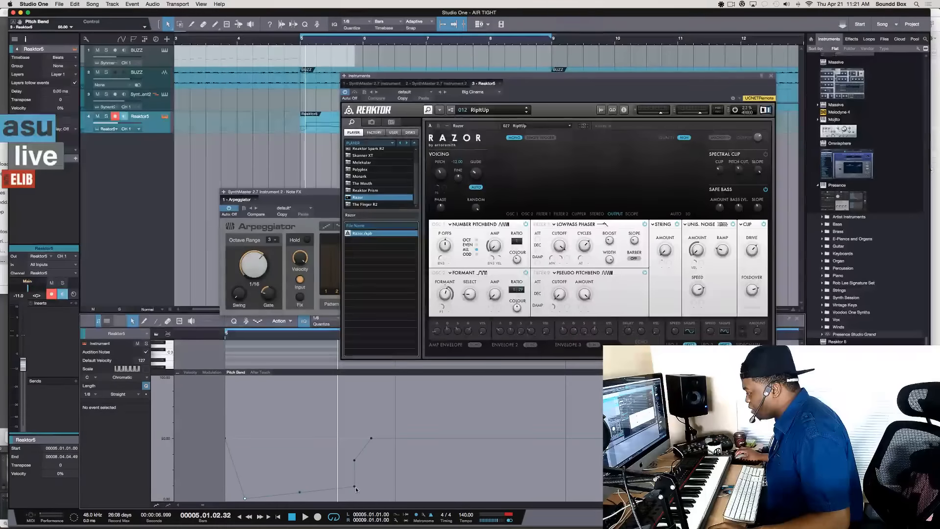
drag(351, 489, 358, 493)
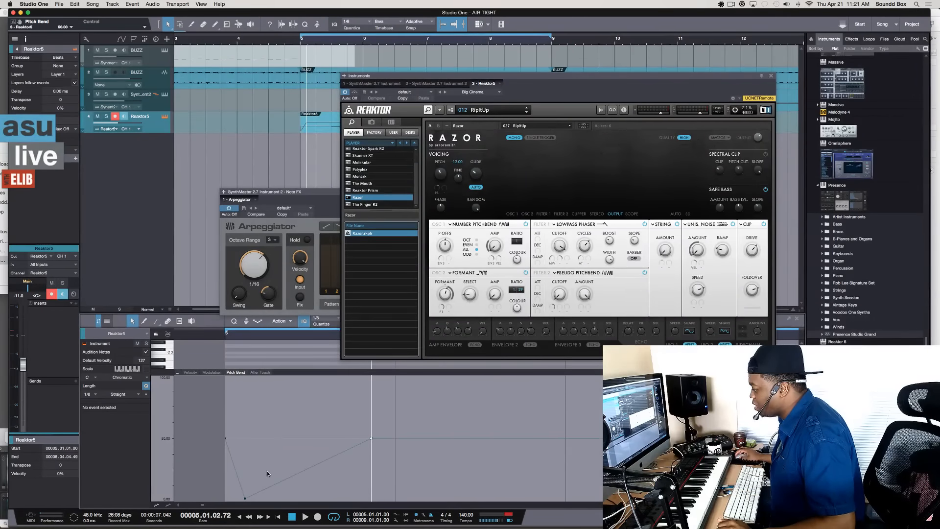
click(226, 441)
key(Delete)
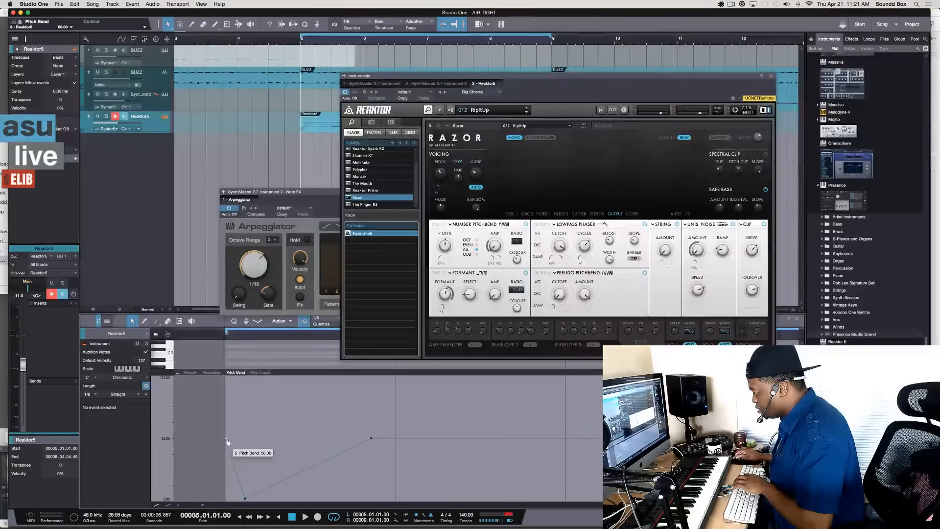
drag(245, 498, 230, 501)
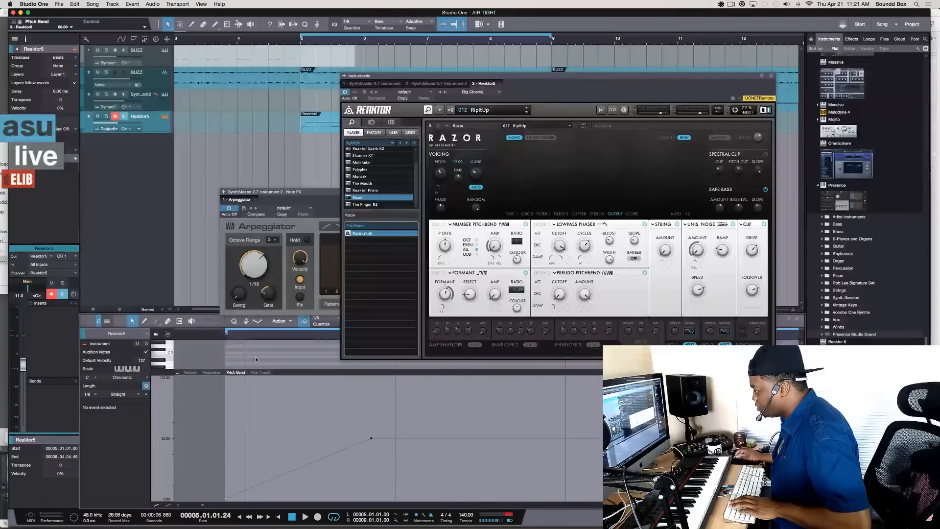
Step: Play the Reaktor5 clip from bar 5 to check the reshaped pitch bend
click(225, 338)
key(space)
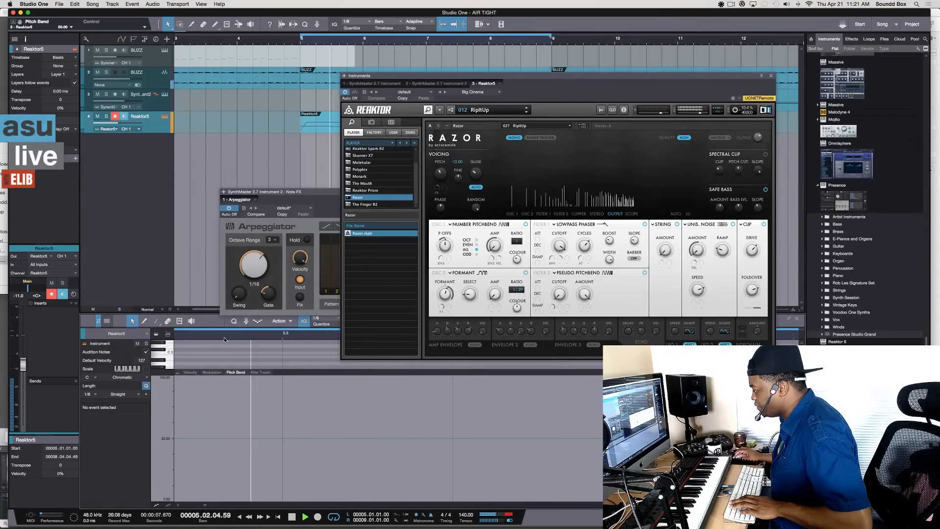
key(space)
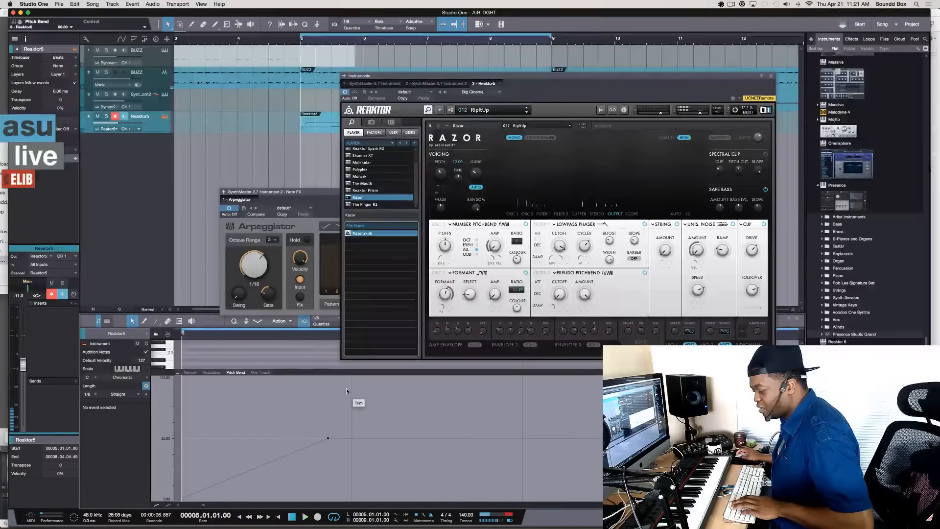
key(space)
key(space)
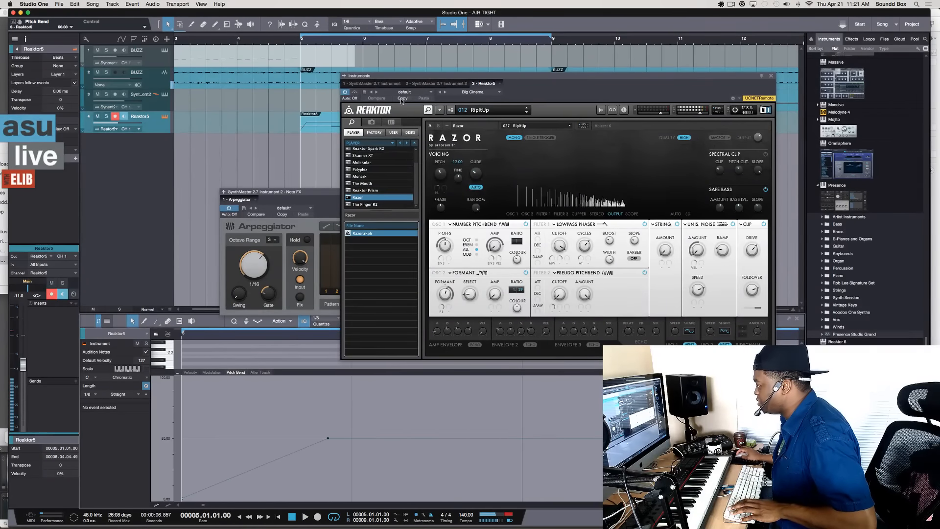
Step: Move the Reaktor window clear of the Reaktor5 clip and audition the part repeatedly from bar 5
drag(408, 79, 544, 124)
key(space)
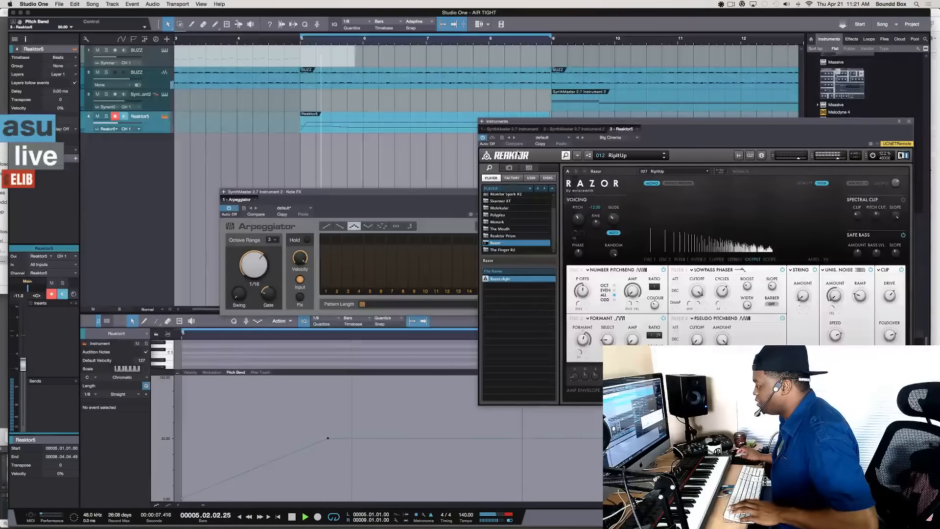
key(space)
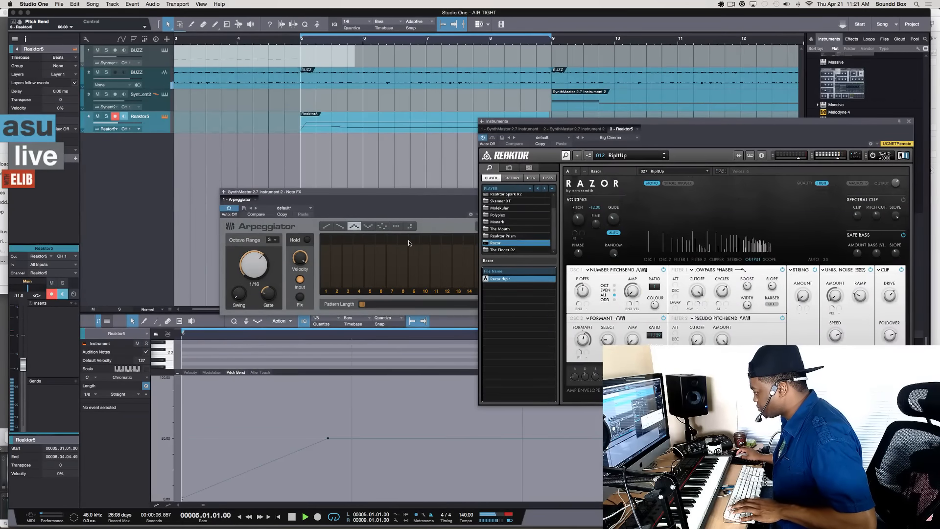
key(space)
key(space)
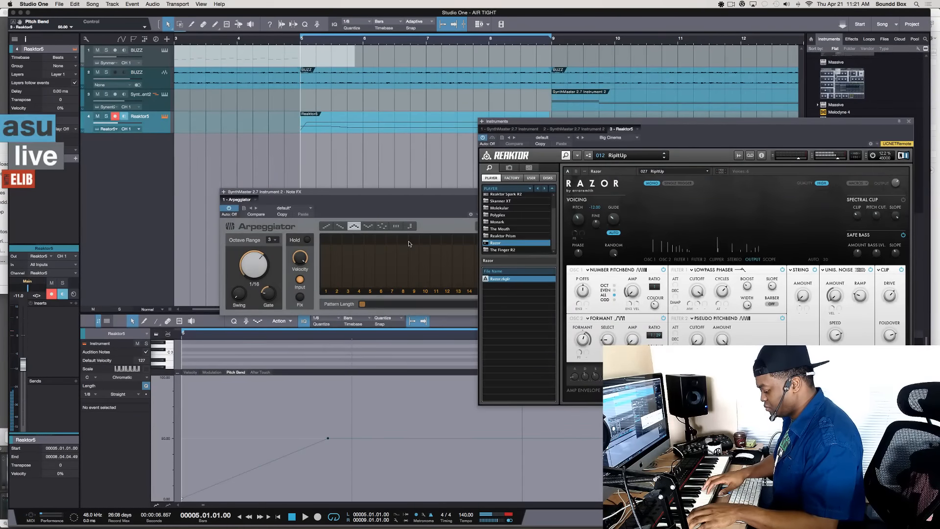
Step: Show the recording options and turn off Note Repeat
key(alt+r)
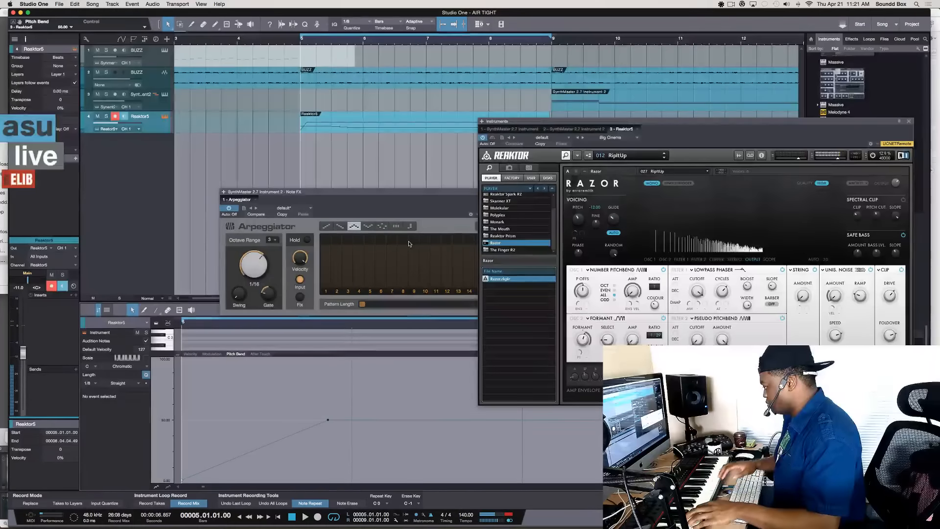
key(alt+n)
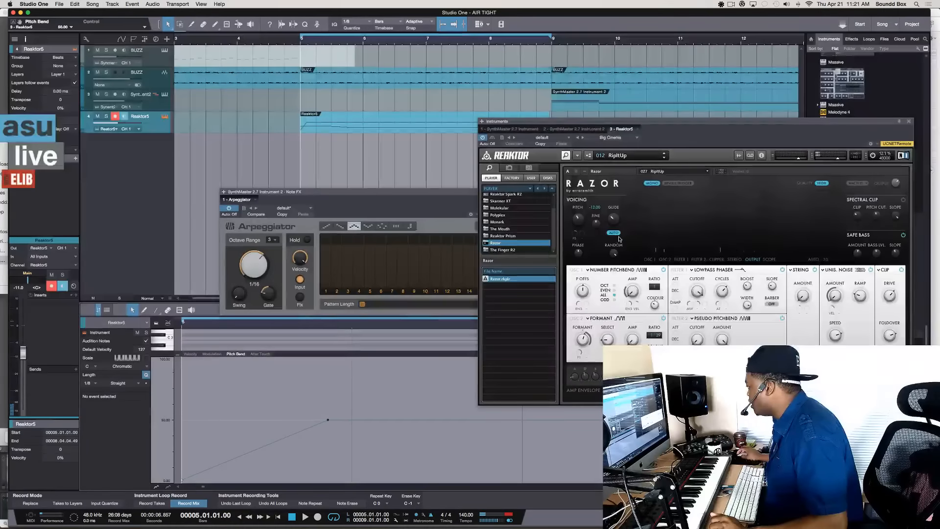
Step: Move the Reaktor window to expose all of Razor's controls, then lower Glide during playback with its Auto option off
drag(695, 127, 641, 50)
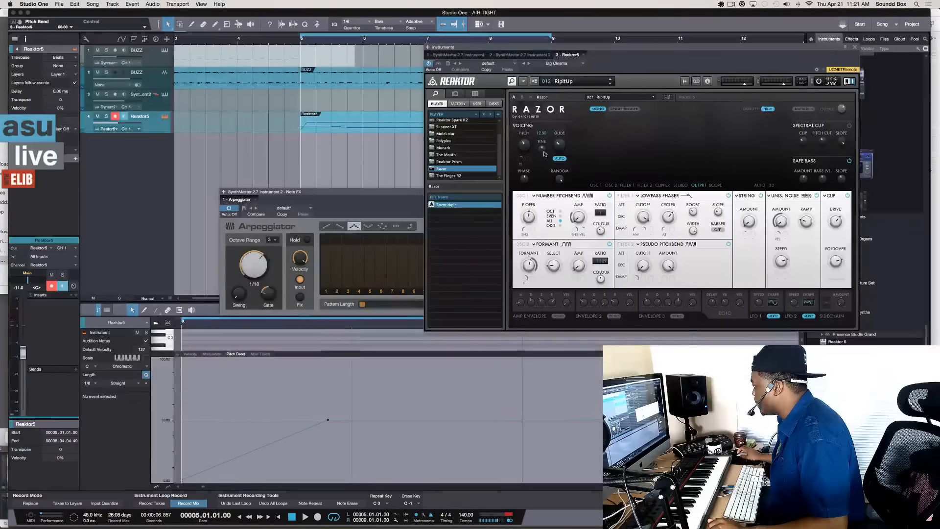
key(space)
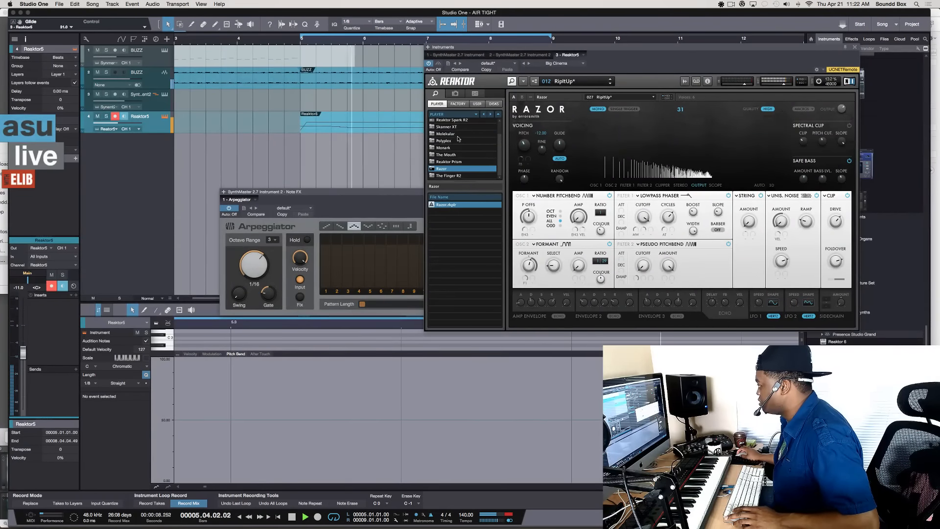
drag(559, 143, 558, 159)
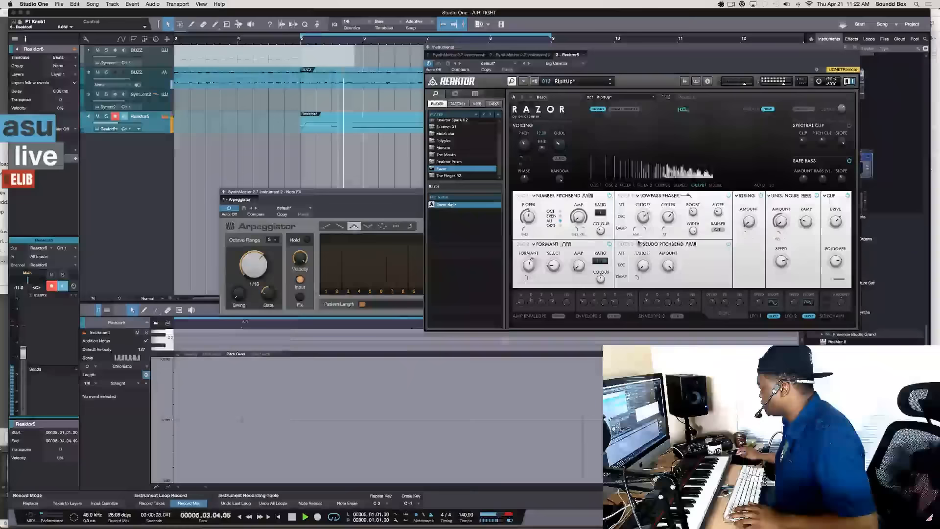
Step: Shape Razor's filters during playback: Lowpass Phaser Cycles to about 7.25, Slope to about -19.4, and Pseudo Pitchbend Amount to 0.85
drag(668, 216, 690, 209)
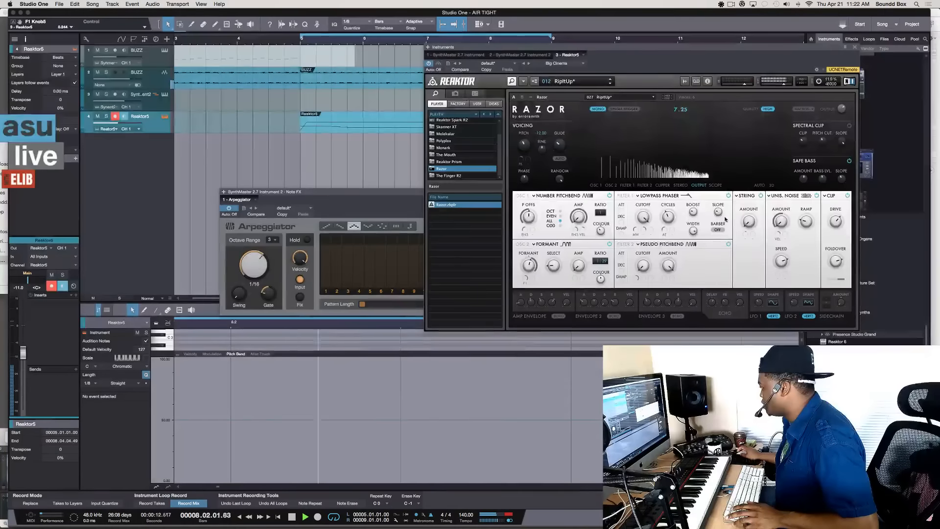
mouse_move(717, 212)
mouse_down()
mouse_move(715, 221)
mouse_move(716, 201)
mouse_move(712, 226)
mouse_up()
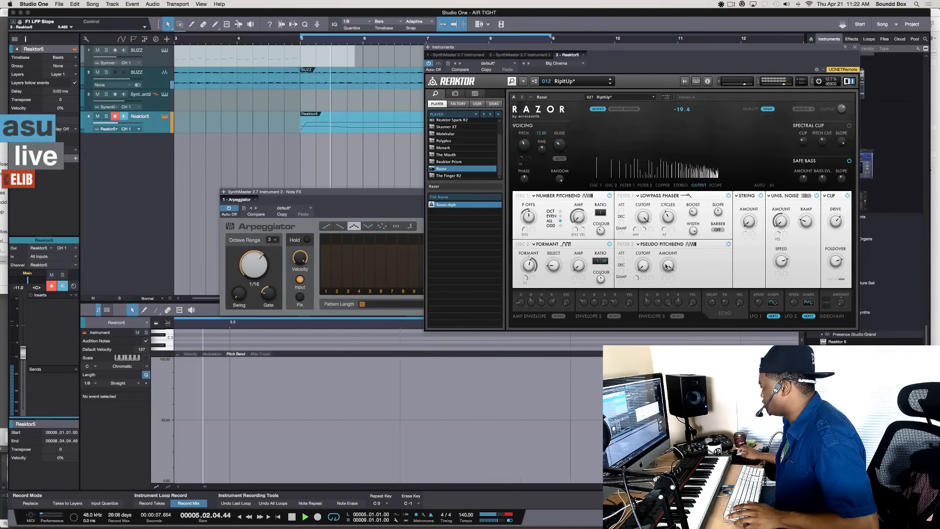
drag(668, 265, 664, 275)
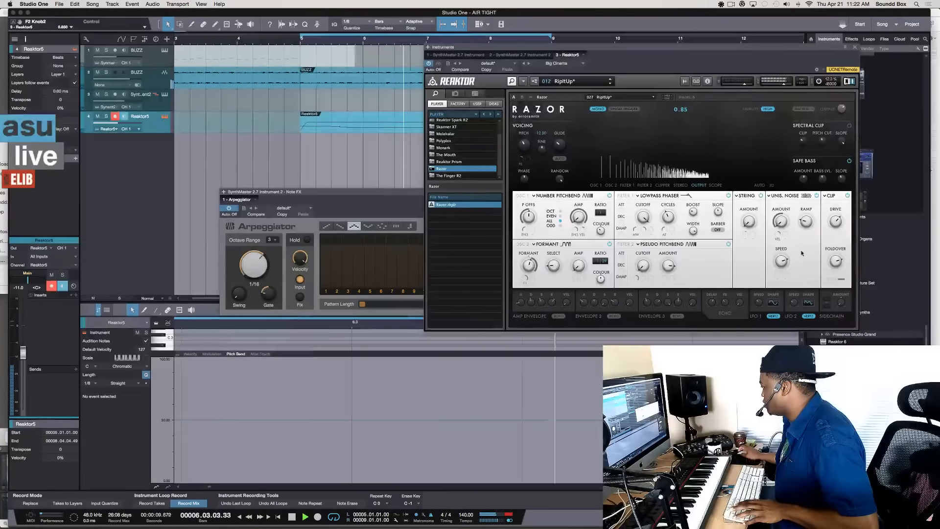
Step: Set Razor's Unis. Noise amount to 0.05 and replay the part from bar 5 to check the sound
key(space)
drag(782, 216, 781, 221)
key(space)
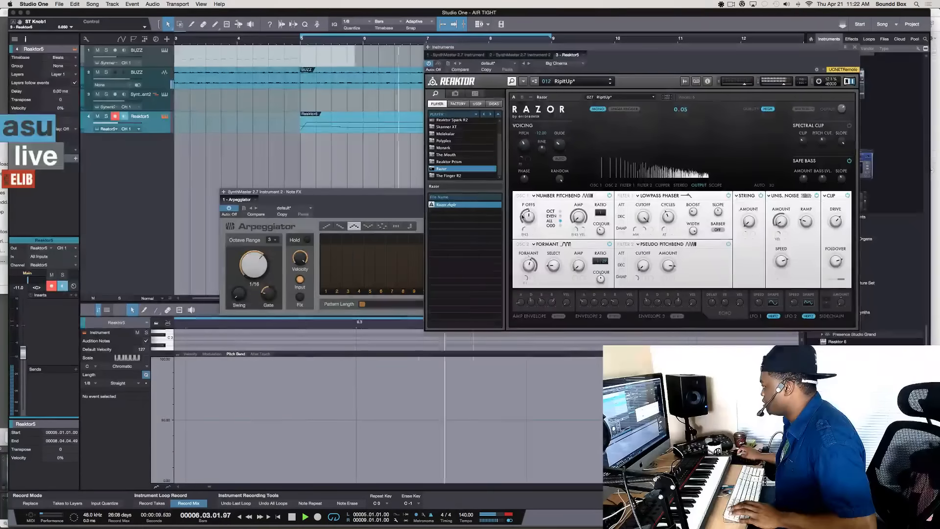
key(space)
key(space)
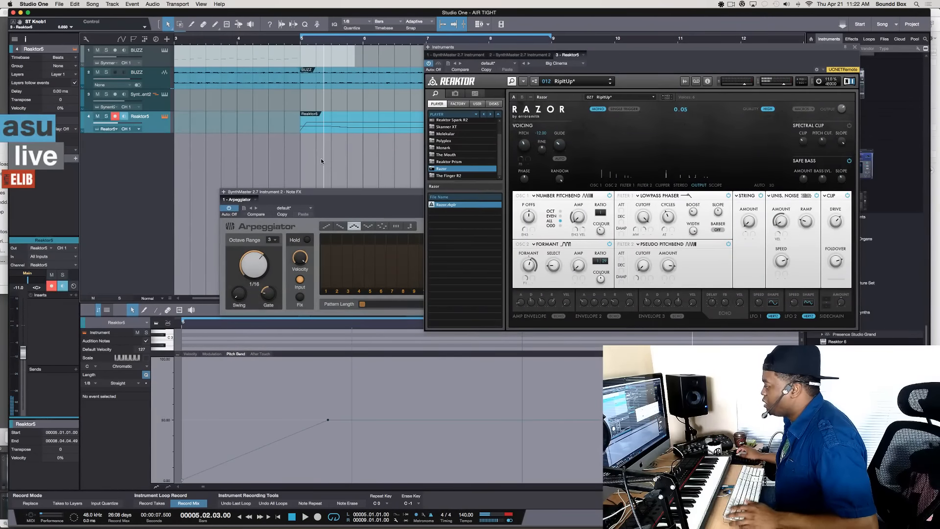
Step: Move the Reaktor window off the tracks, search the effects for "pro", and insert Pro EQ on the Reaktor5 track
drag(497, 50, 482, 153)
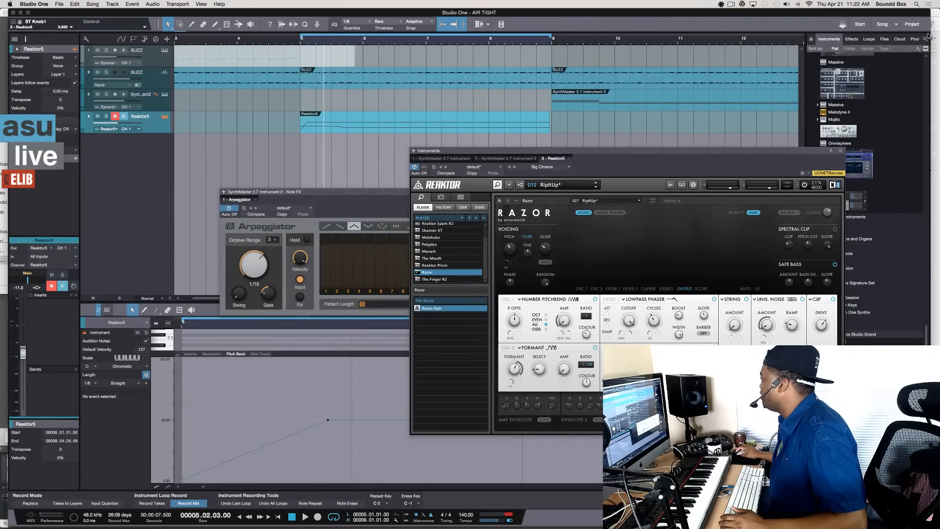
click(852, 40)
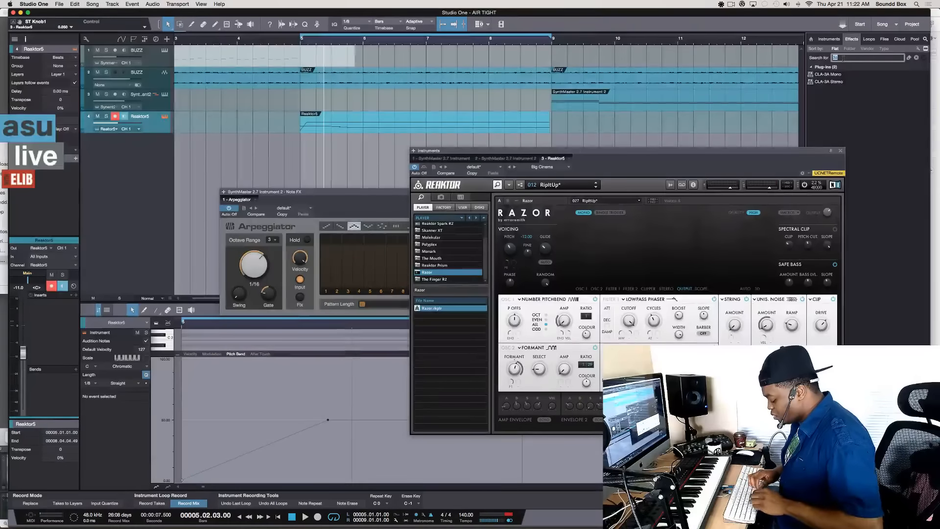
text(ro)
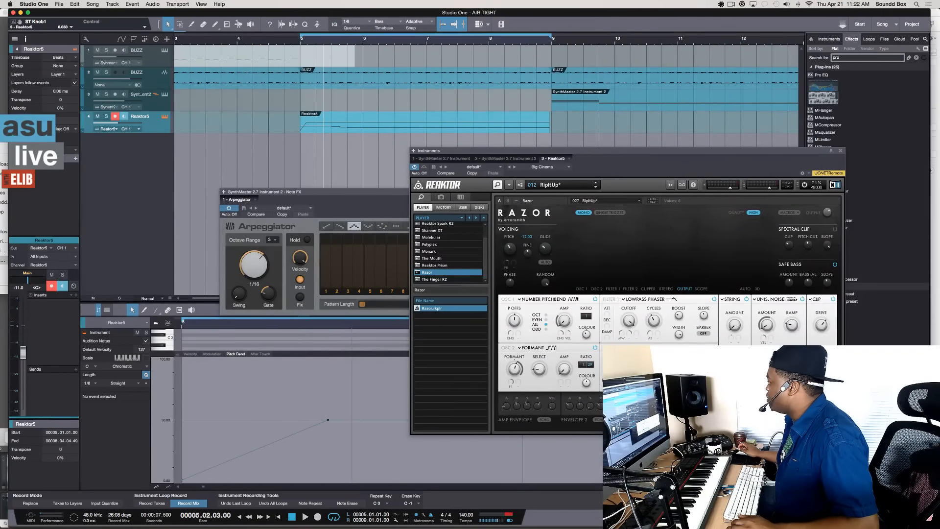
drag(823, 90, 381, 131)
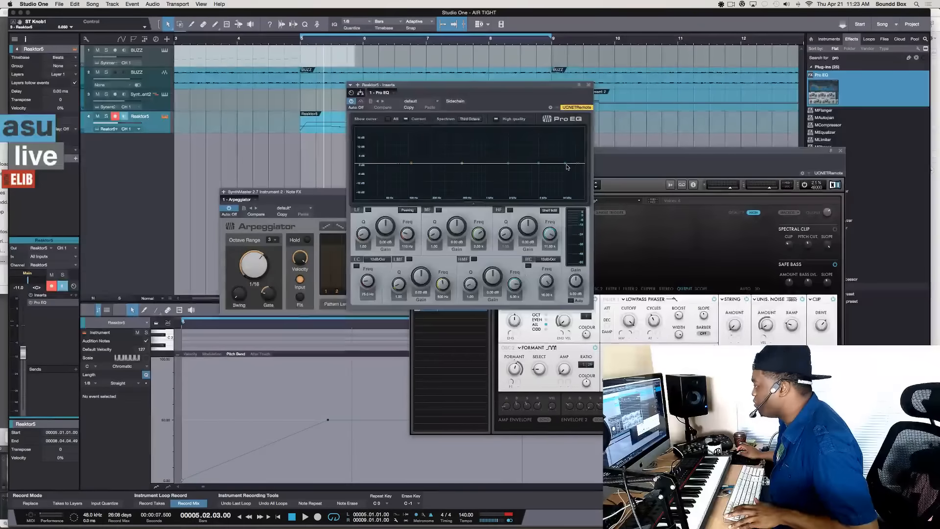
Step: During playback, cut Pro EQ's high-mid band by about 12 dB and apply a high cut at 2.47 kHz
key(space)
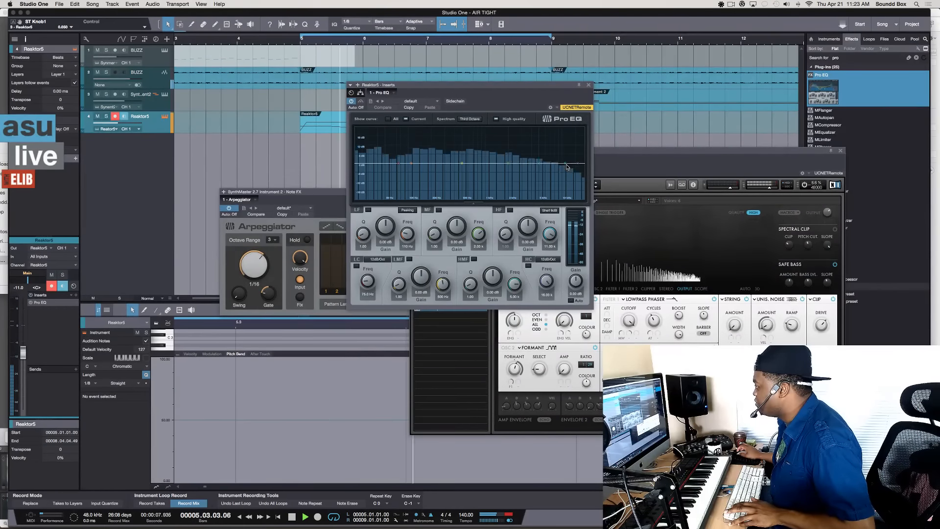
drag(538, 168, 516, 181)
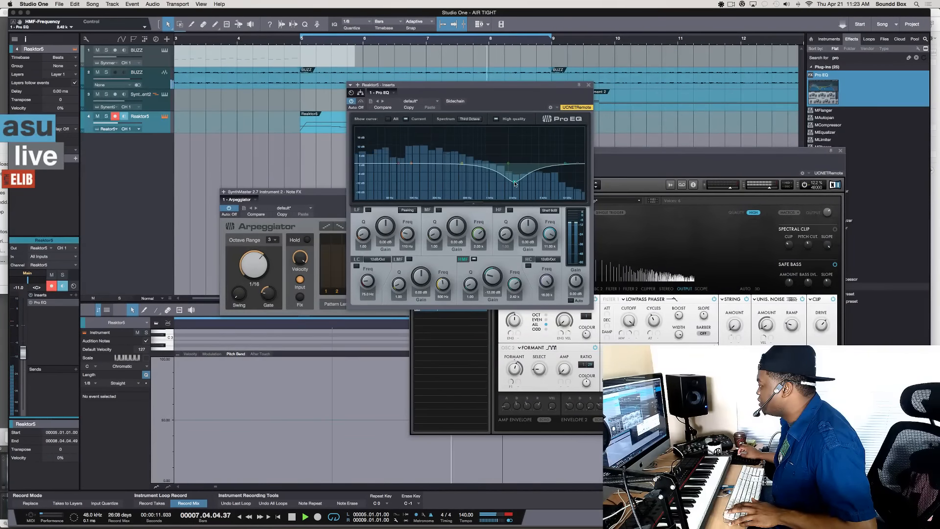
drag(579, 168, 516, 168)
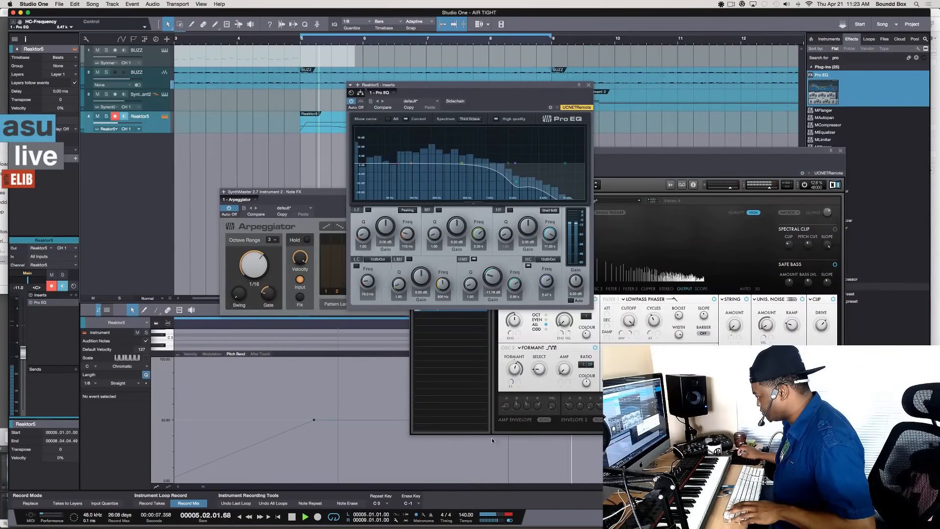
Step: Close the Pro EQ window, lower the Reaktor5 track volume to -14.0 dB, and stop playback
click(588, 85)
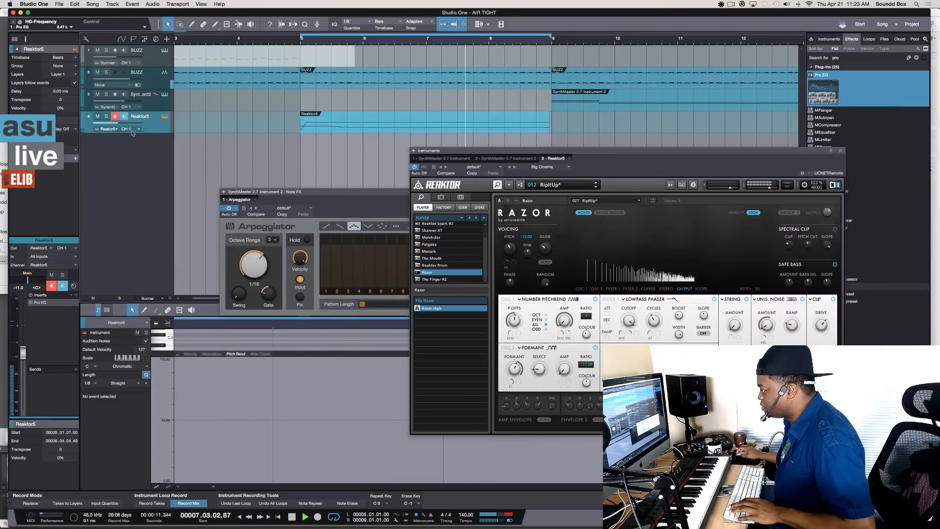
drag(118, 124, 116, 126)
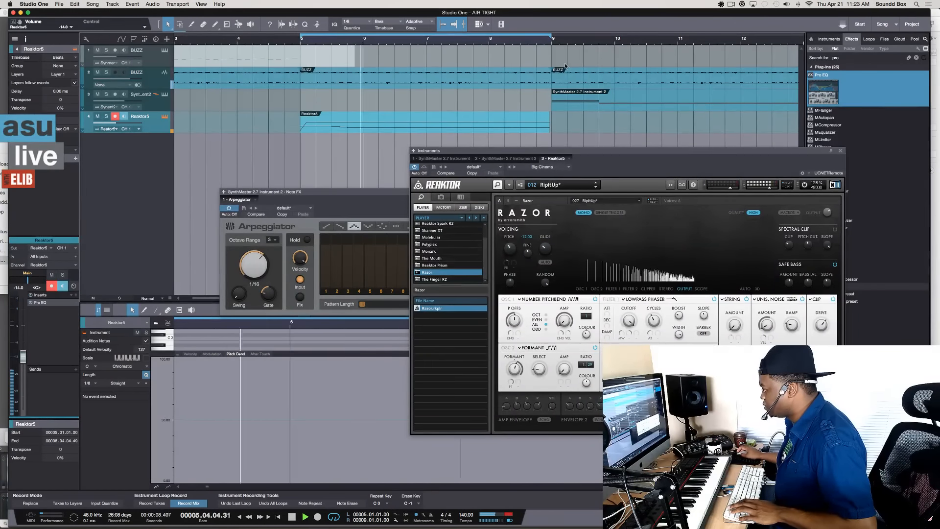
key(space)
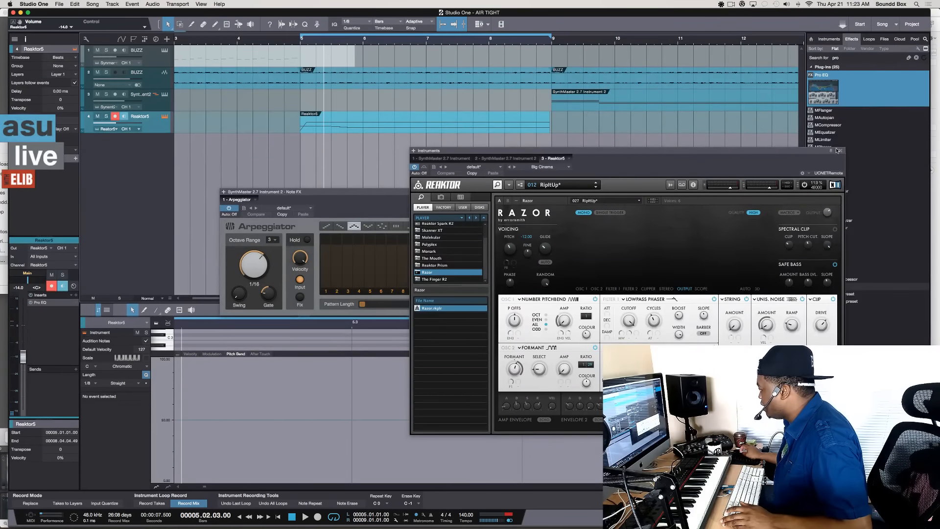
drag(752, 155, 799, 171)
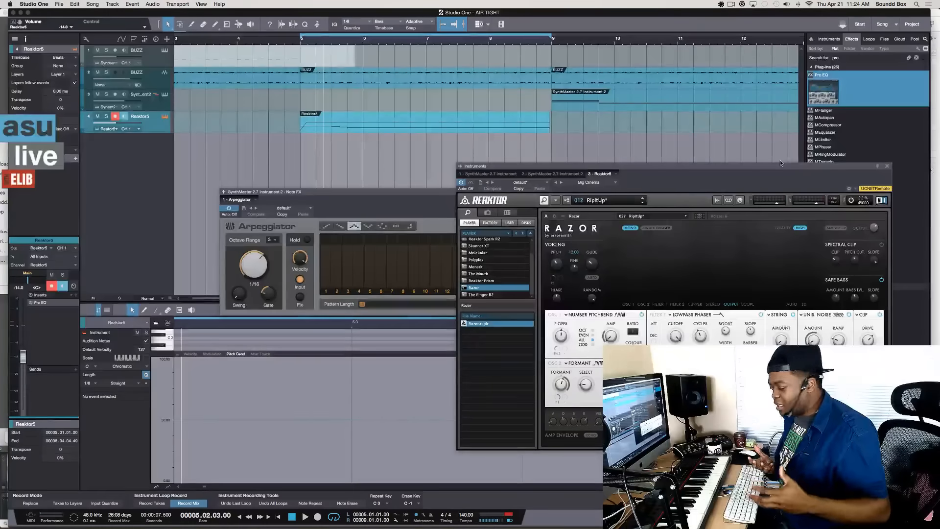
key(super+Tab)
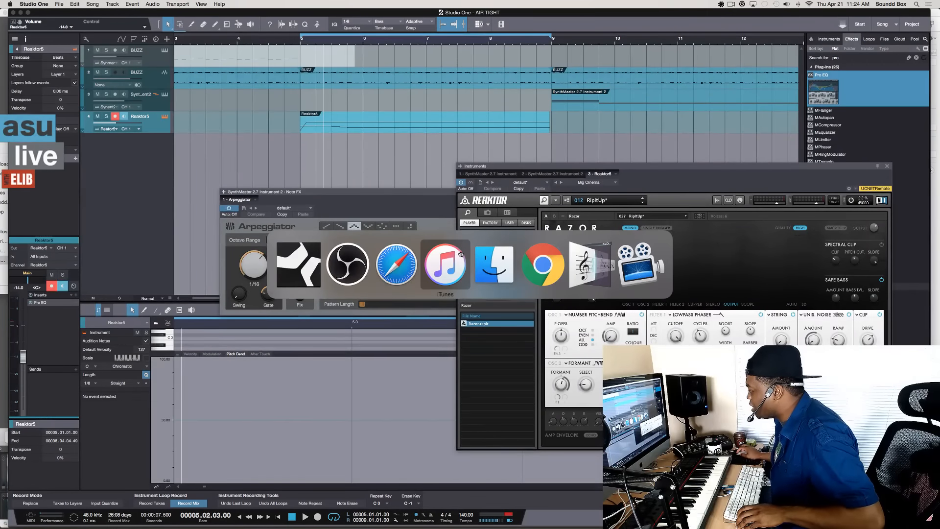
click(360, 266)
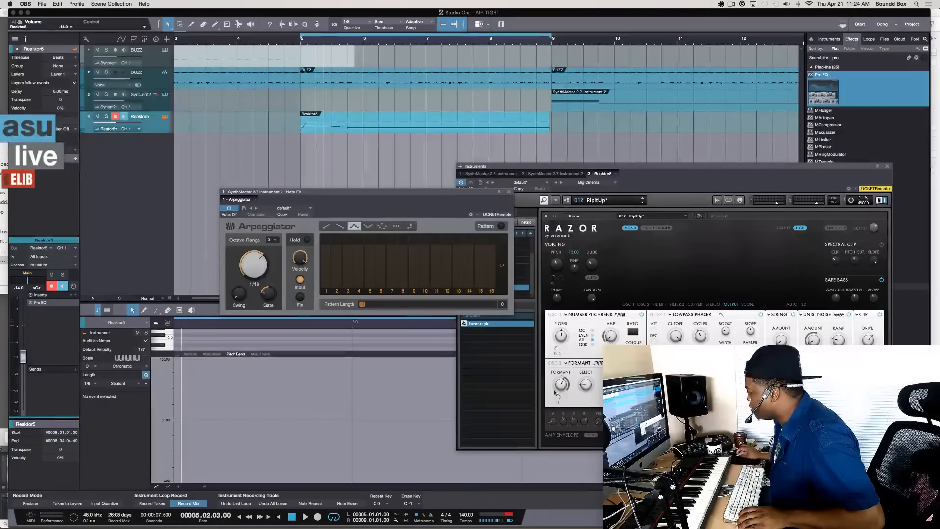
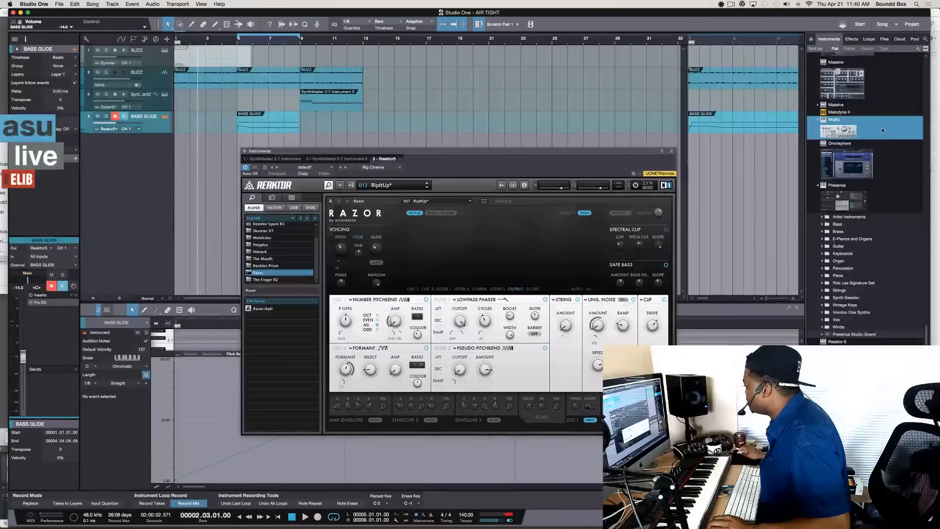
Step: Add an Impact drum instrument on a new track below BASS GLIDE and move its window clear of the clips
drag(491, 159, 541, 184)
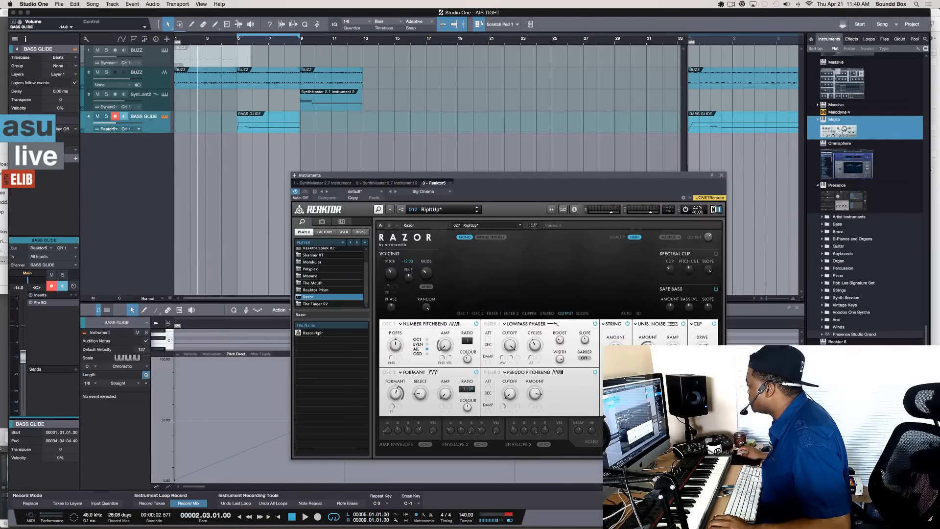
scroll(821, 94, down, 2)
scroll(821, 95, up, 20)
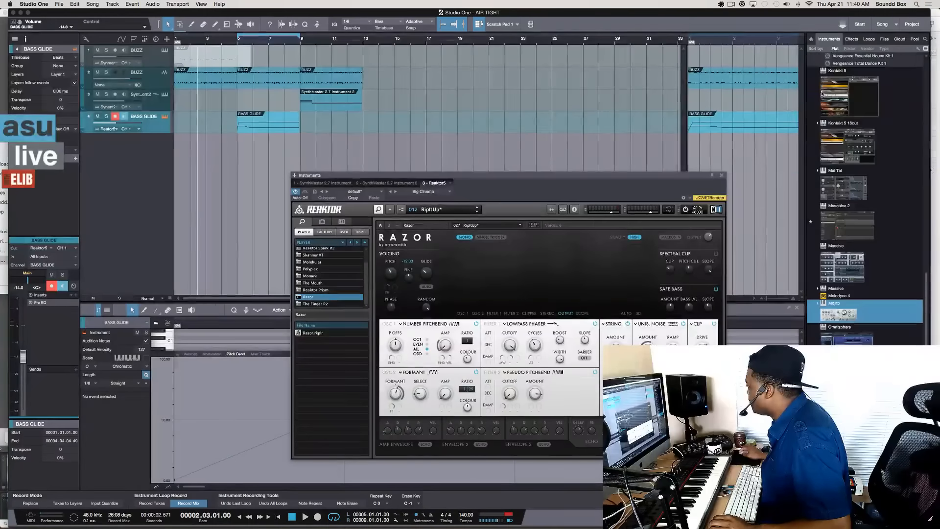
scroll(822, 94, up, 5)
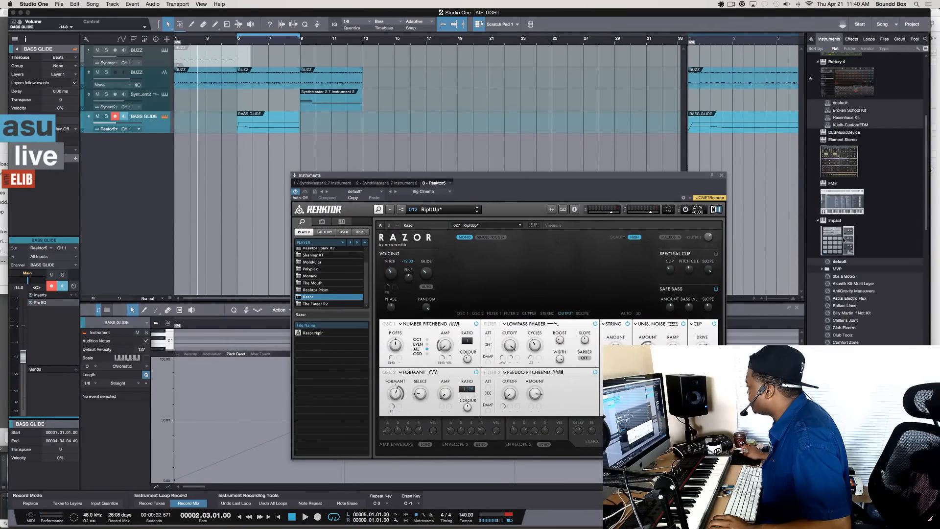
drag(843, 240, 254, 158)
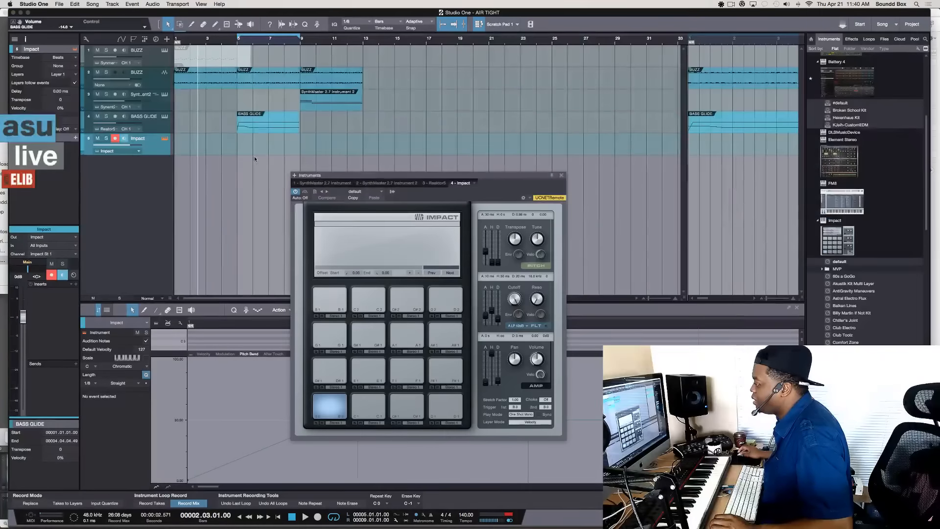
drag(391, 184, 622, 75)
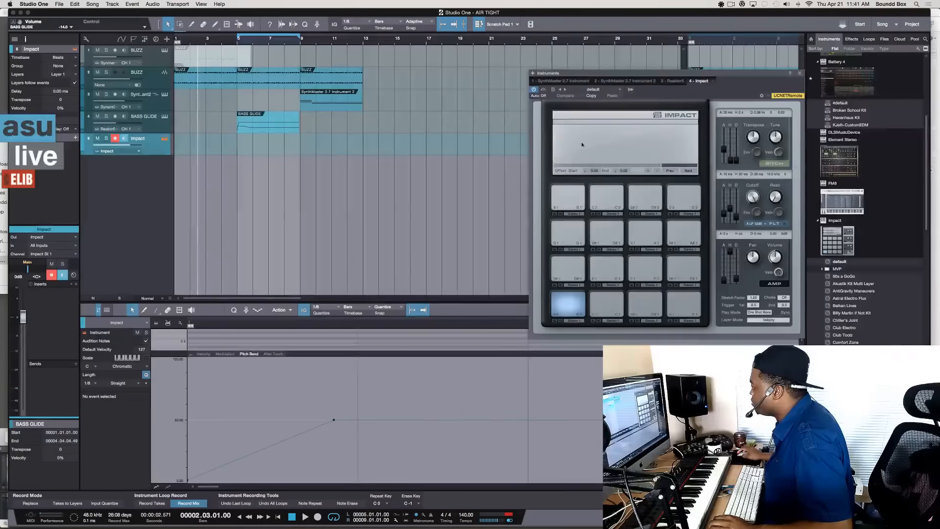
Step: Audition the Club Toolz and Club Electro kits in Impact
click(607, 90)
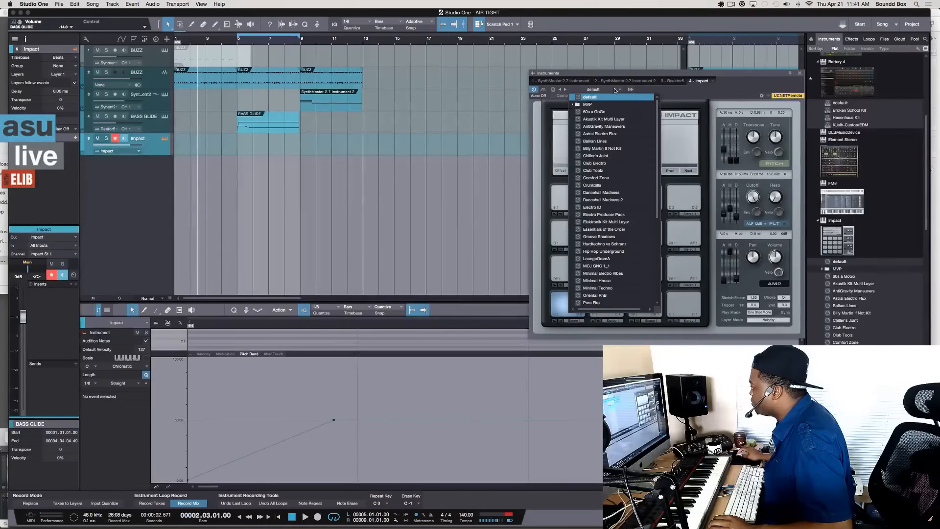
click(598, 171)
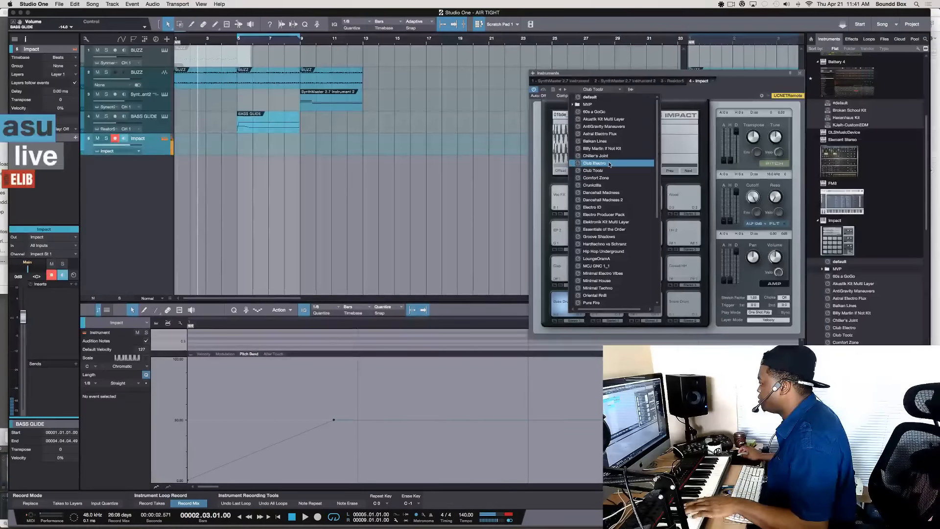
click(610, 163)
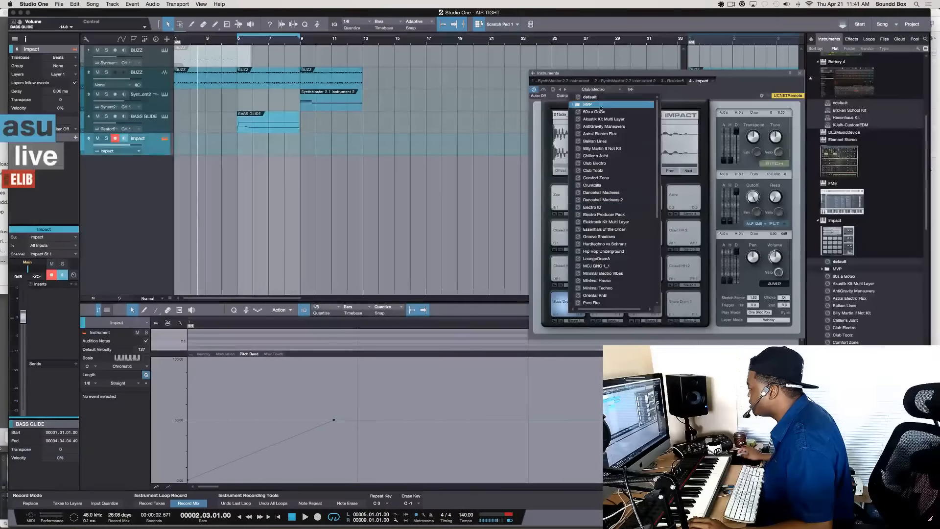
click(654, 89)
click(554, 90)
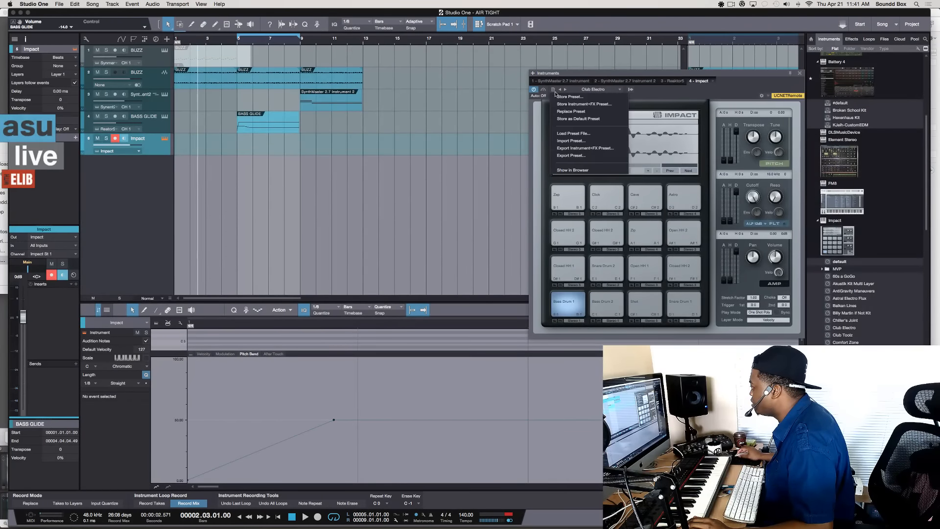
click(598, 135)
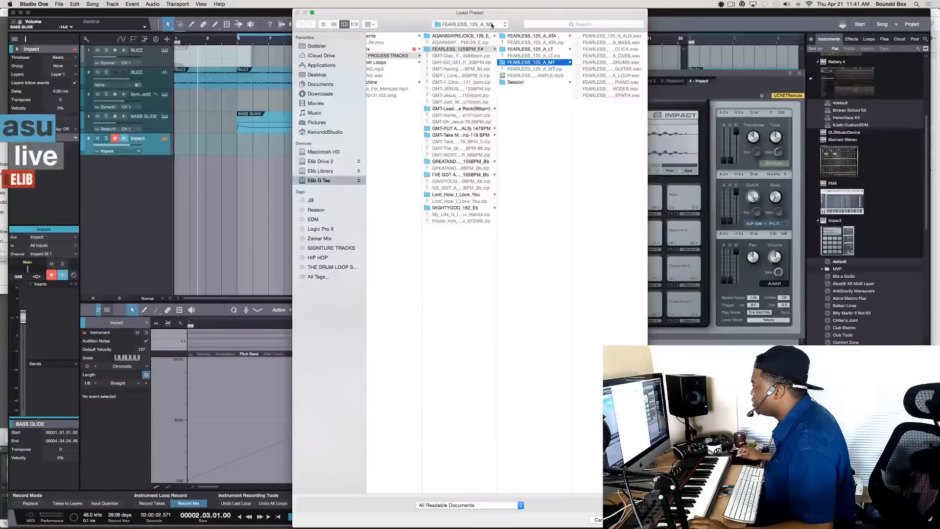
click(596, 521)
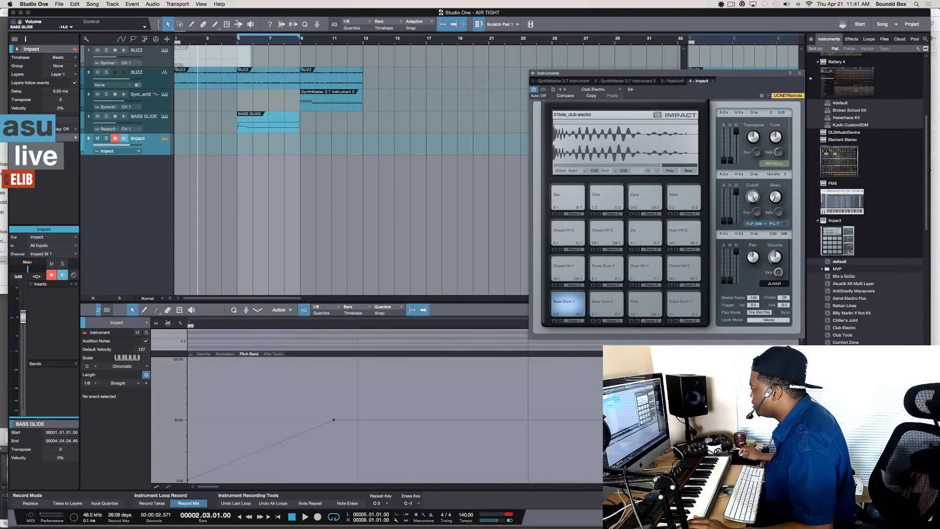
Step: Load the Crunkzilla kit in Impact and audition its sounds
click(614, 88)
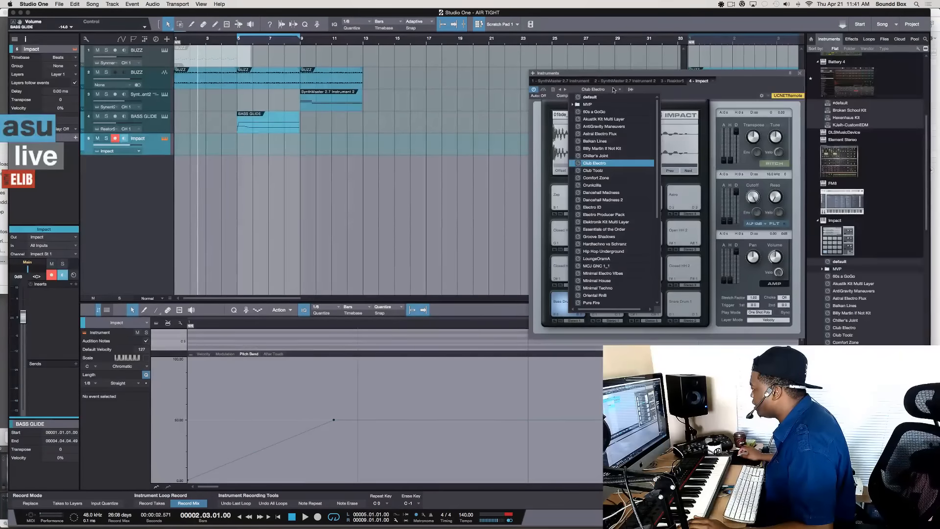
click(613, 186)
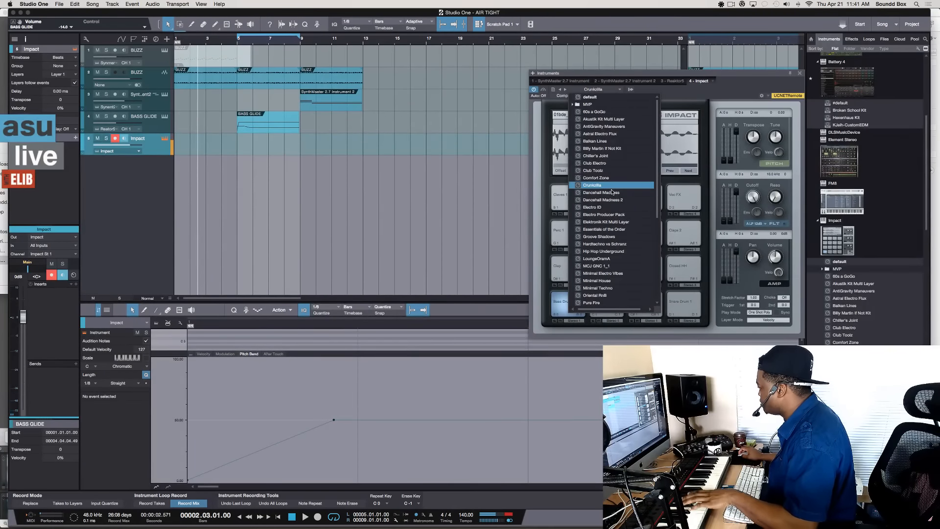
Step: Load the Electro ID kit in Impact
click(611, 207)
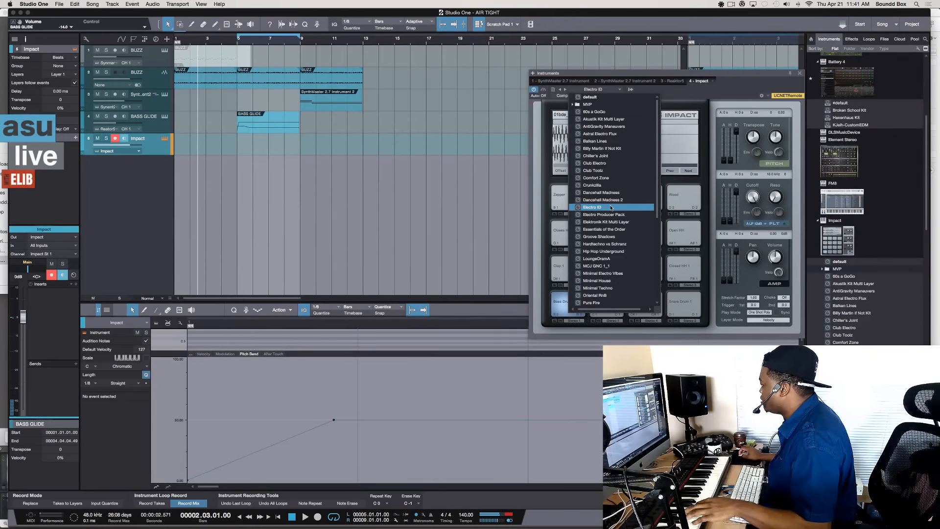
click(761, 87)
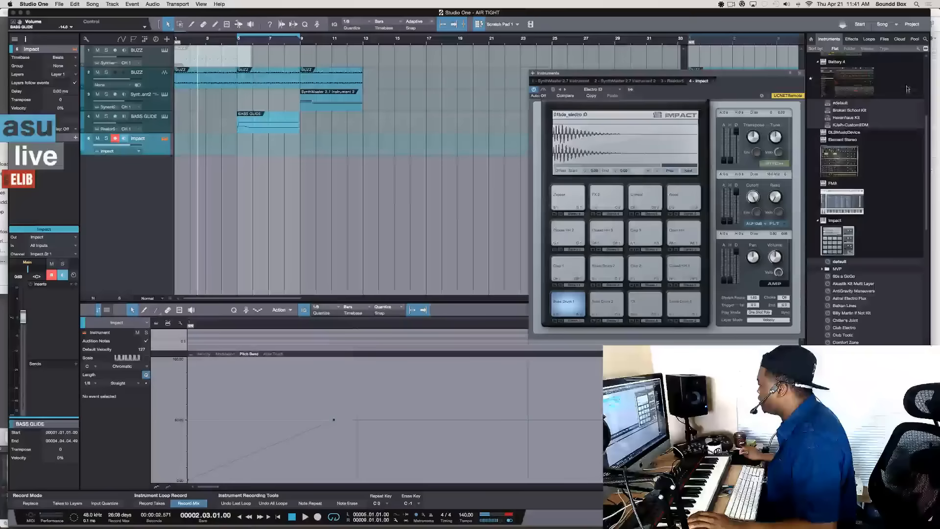
Step: Show the loops library in the browser and move the Impact window clear of it
click(883, 39)
click(869, 39)
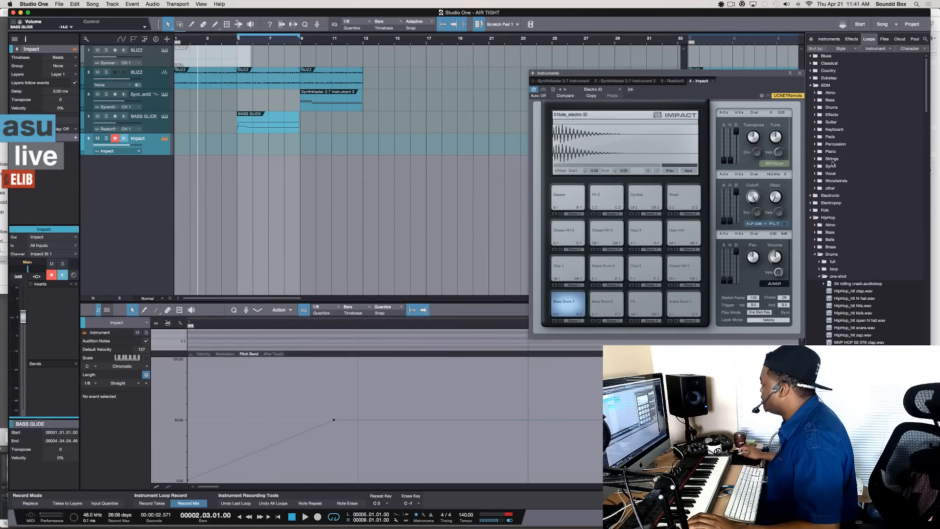
drag(779, 74, 759, 40)
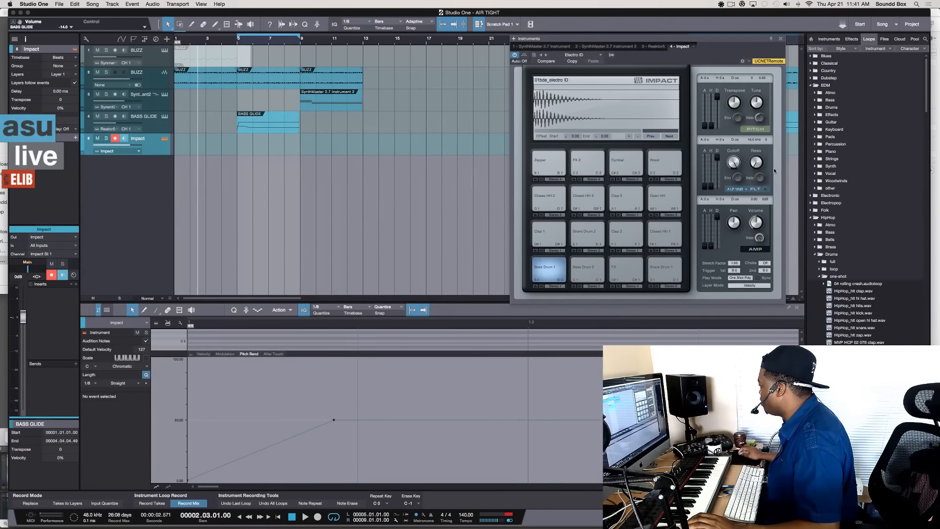
Step: Open the one-shot folder under EDM > Drums in the loops library
click(811, 85)
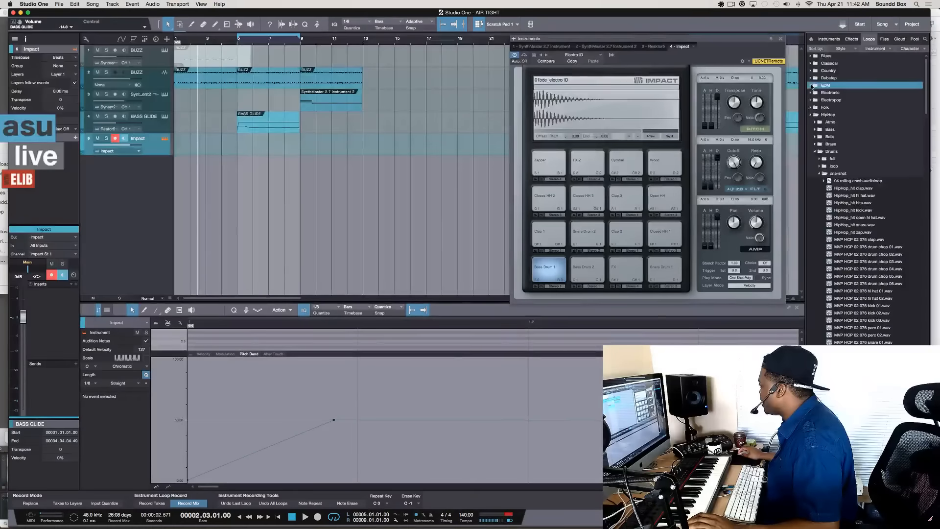
click(811, 86)
click(811, 86)
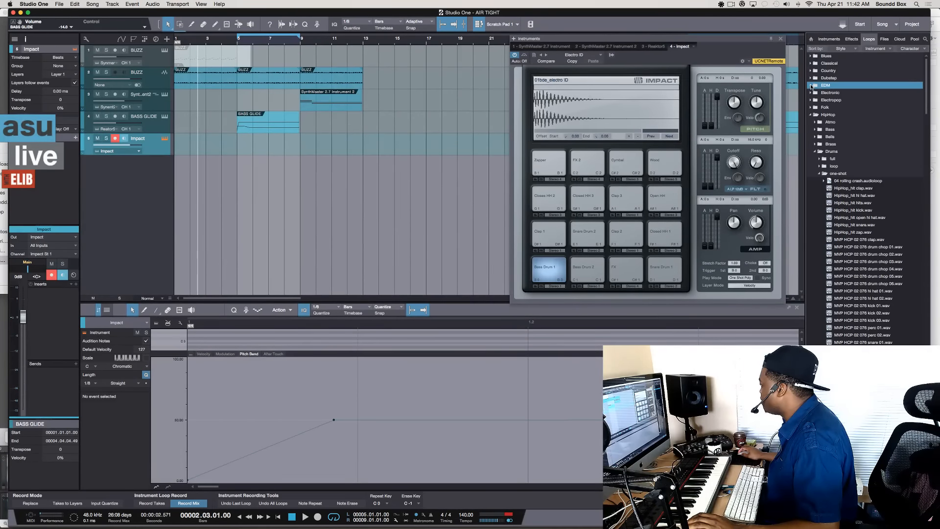
click(811, 86)
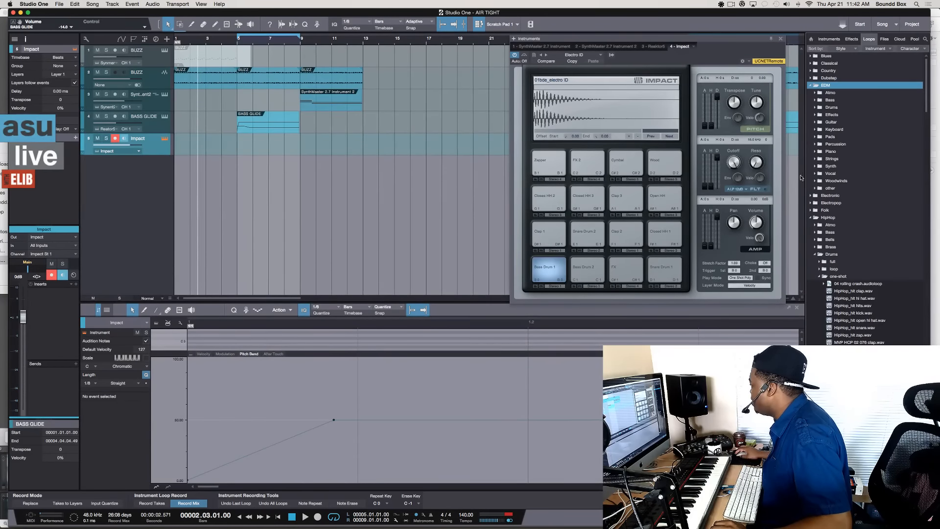
click(815, 107)
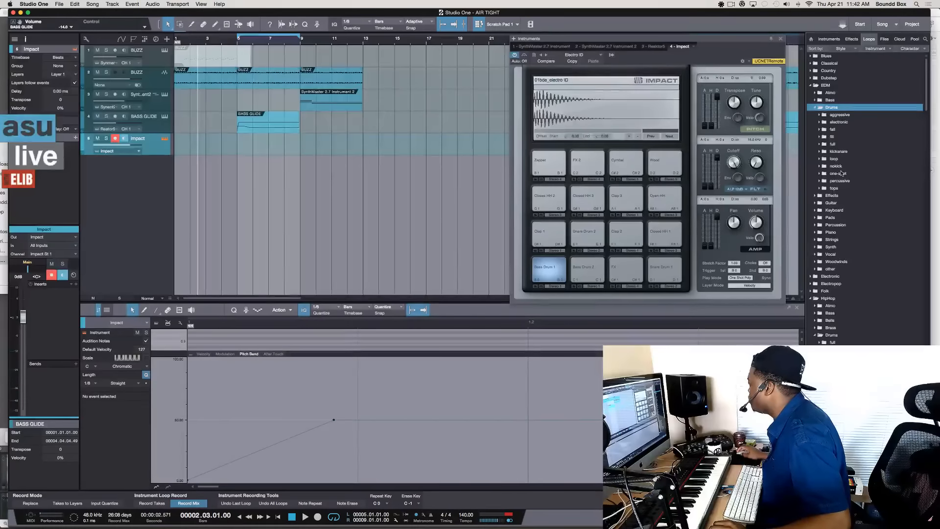
click(824, 174)
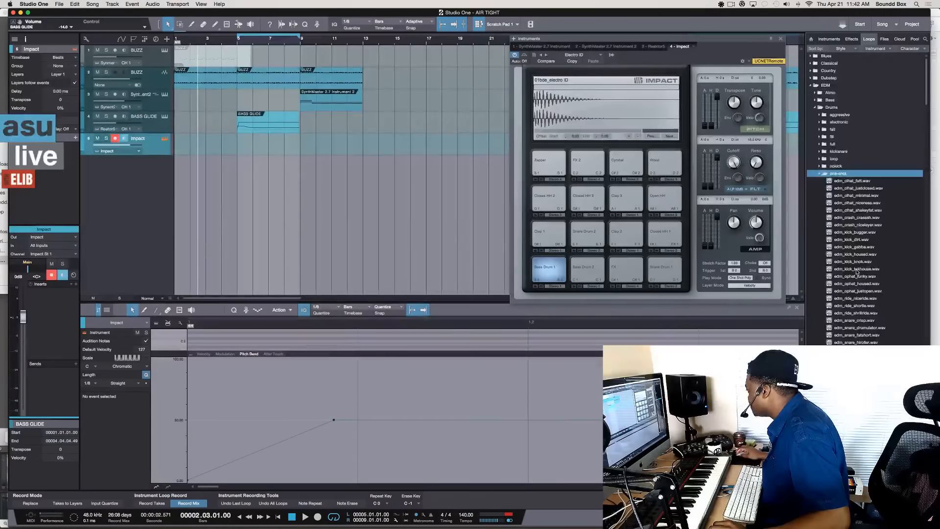
Step: Audition the EDM one-shot drum samples, including edm_snare_oldie.wav and several am101_df tom and percussion loops
scroll(857, 271, down, 5)
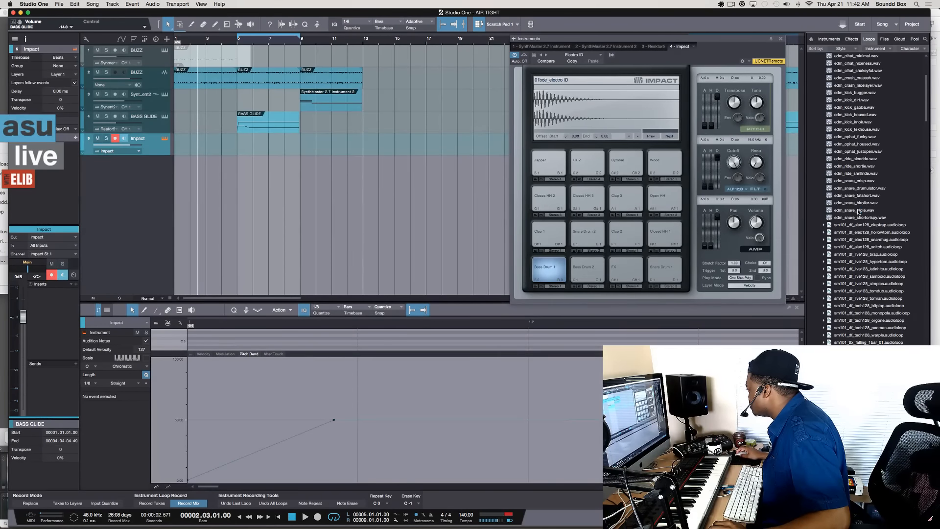
click(853, 209)
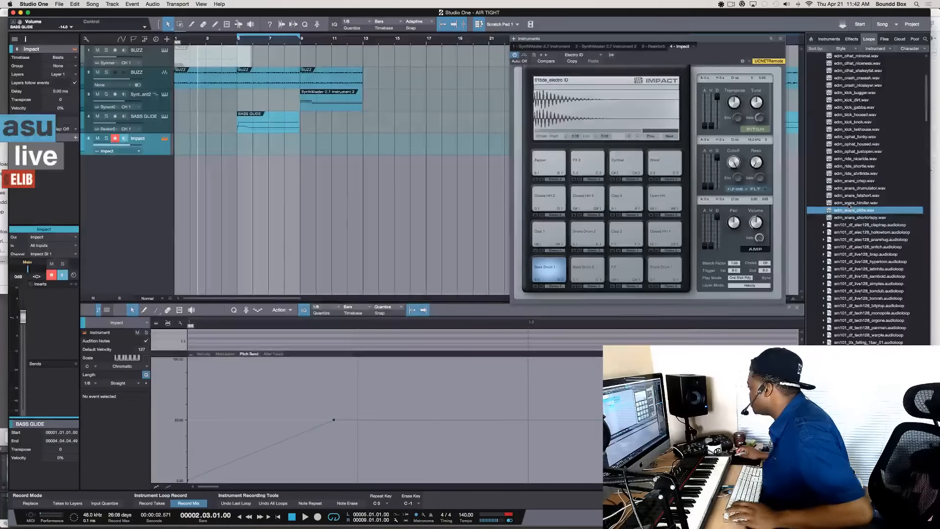
scroll(849, 208, up, 5)
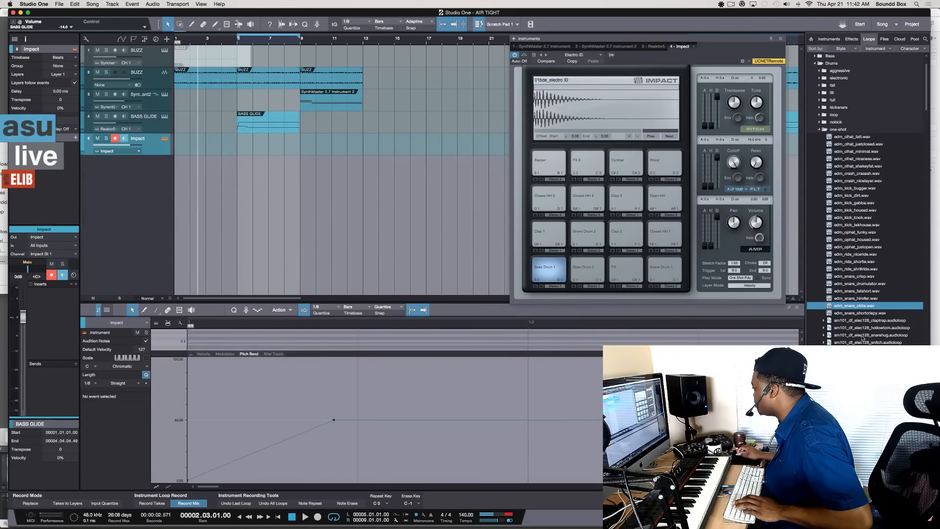
click(853, 321)
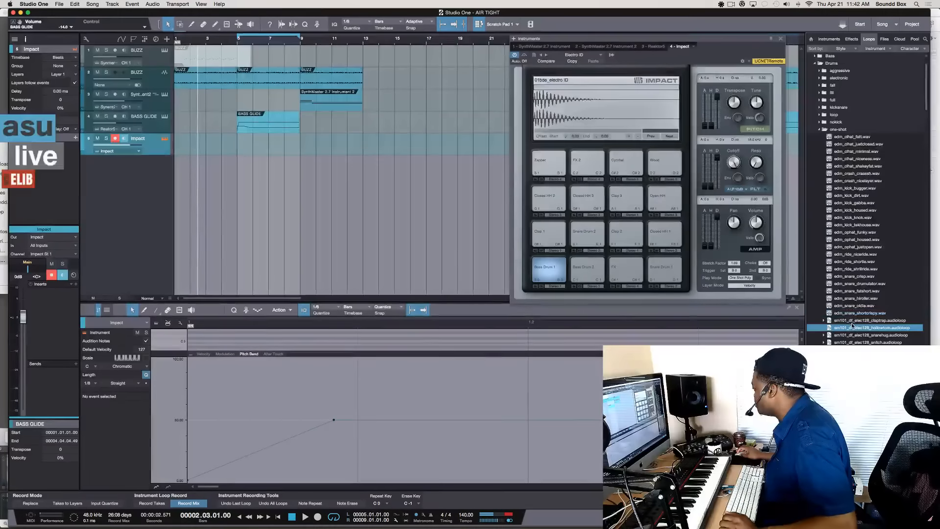
scroll(862, 331, down, 4)
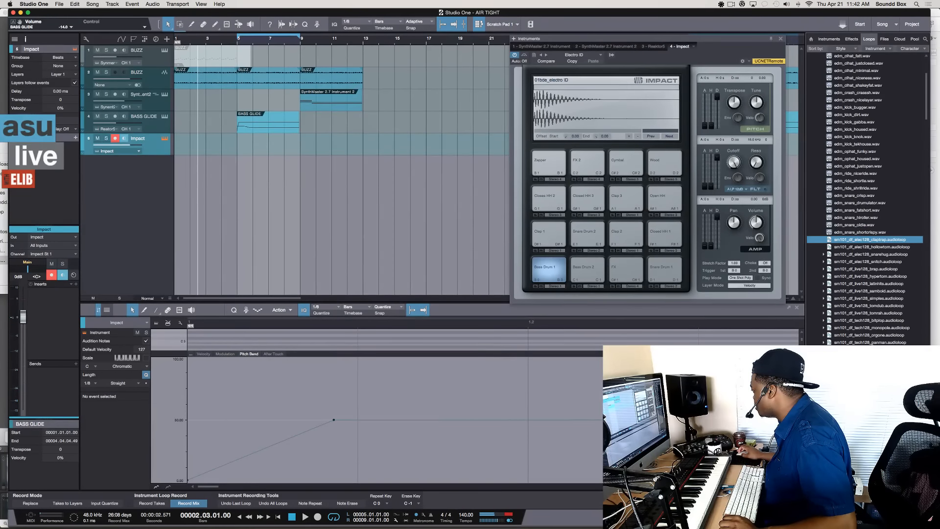
click(864, 357)
click(862, 321)
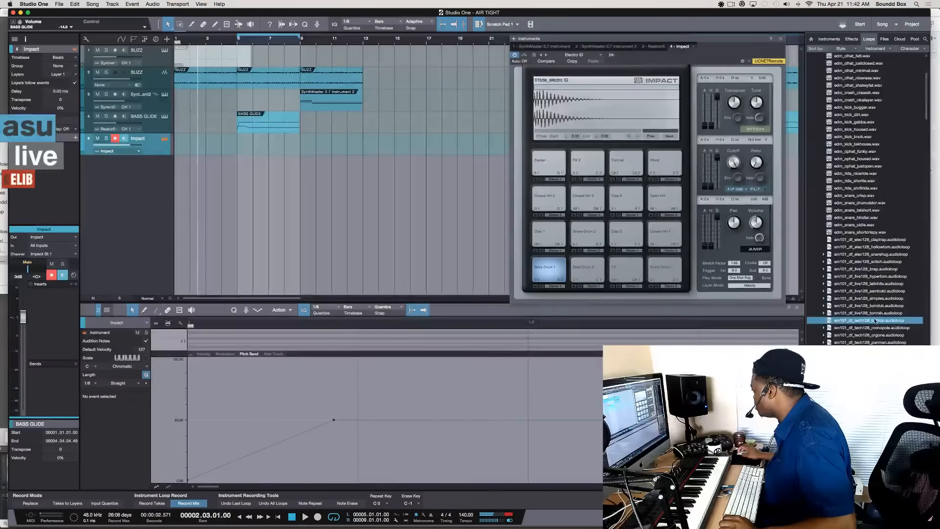
scroll(860, 221, down, 6)
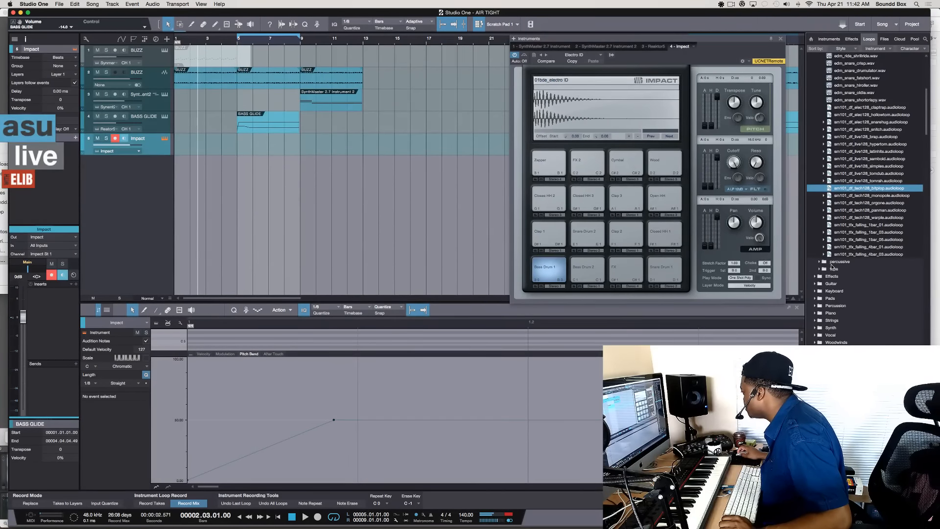
Step: Look into the EDM percussive drum folder and collapse the EDM one-shot folder
click(821, 262)
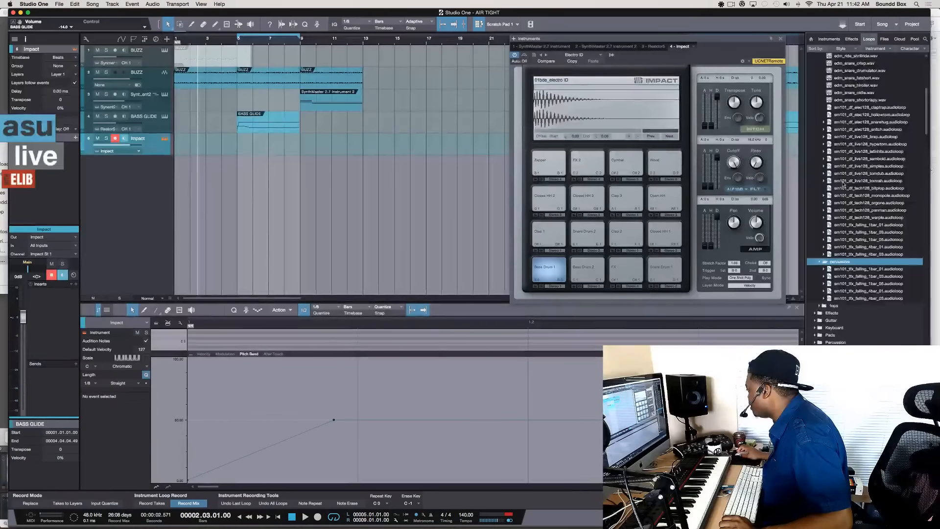
scroll(843, 184, up, 10)
click(822, 107)
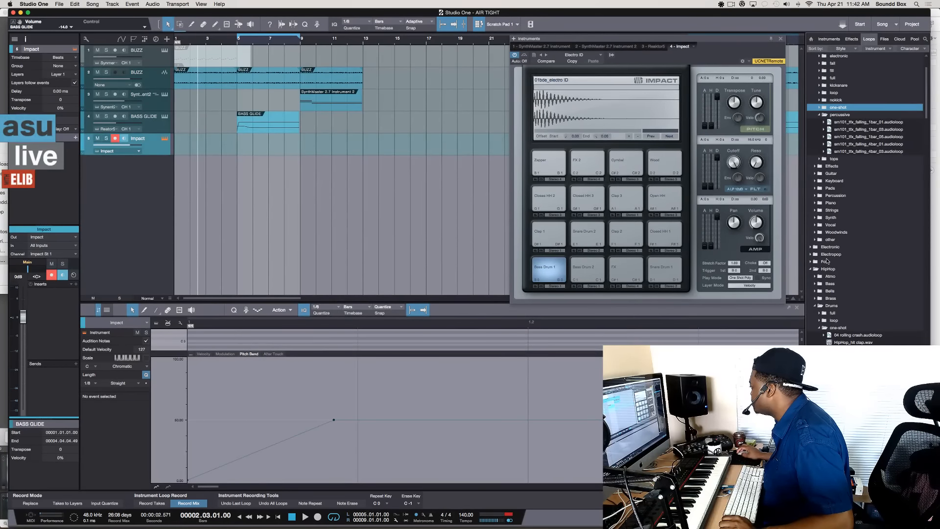
click(815, 271)
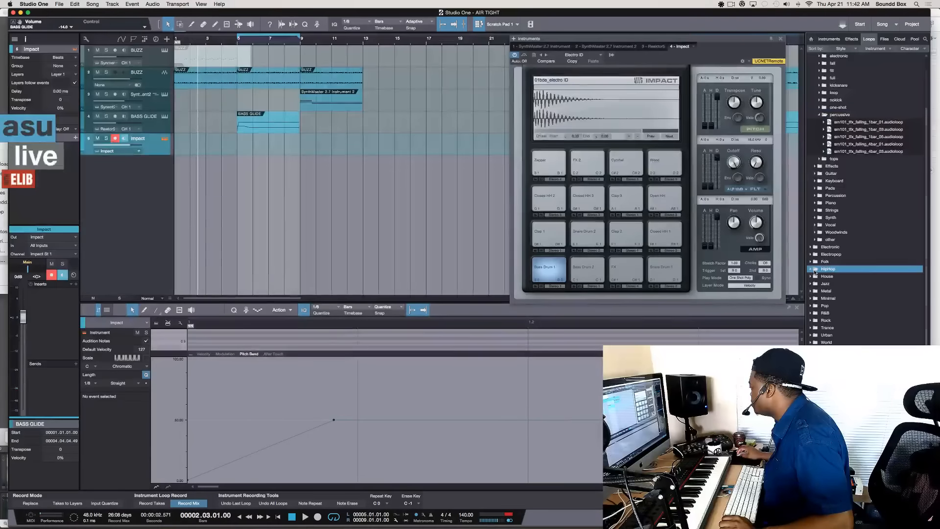
click(815, 271)
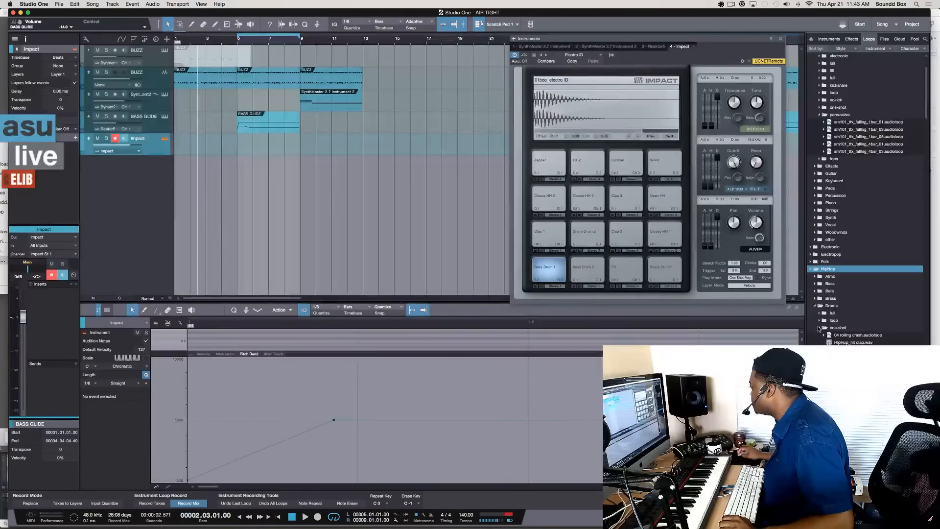
Step: Audition HipHop_hit clap.wav and HipHop_hit hi hat.wav from the HipHop drum one-shots
scroll(865, 199, down, 4)
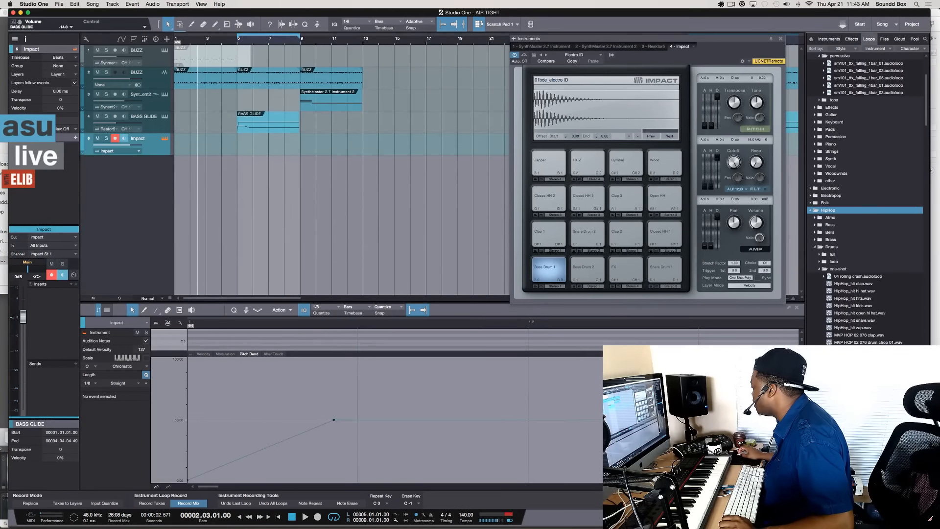
click(853, 284)
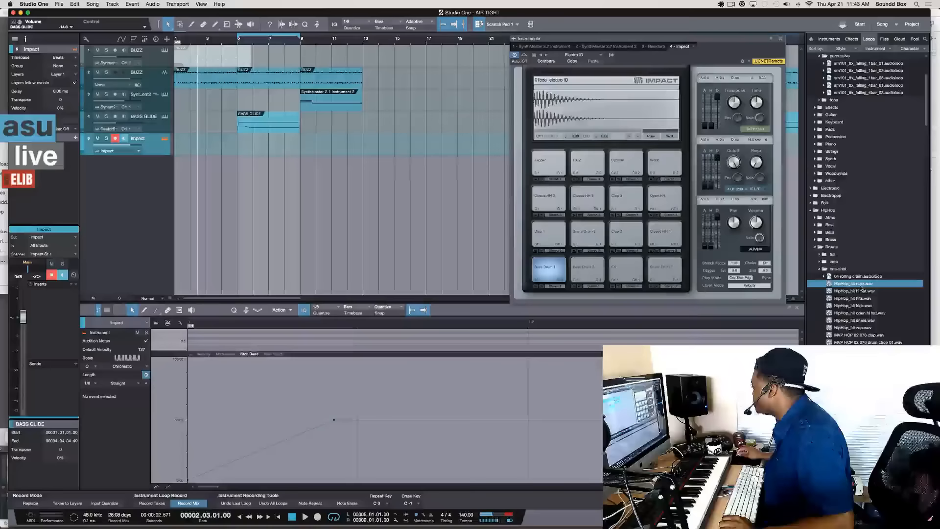
click(859, 292)
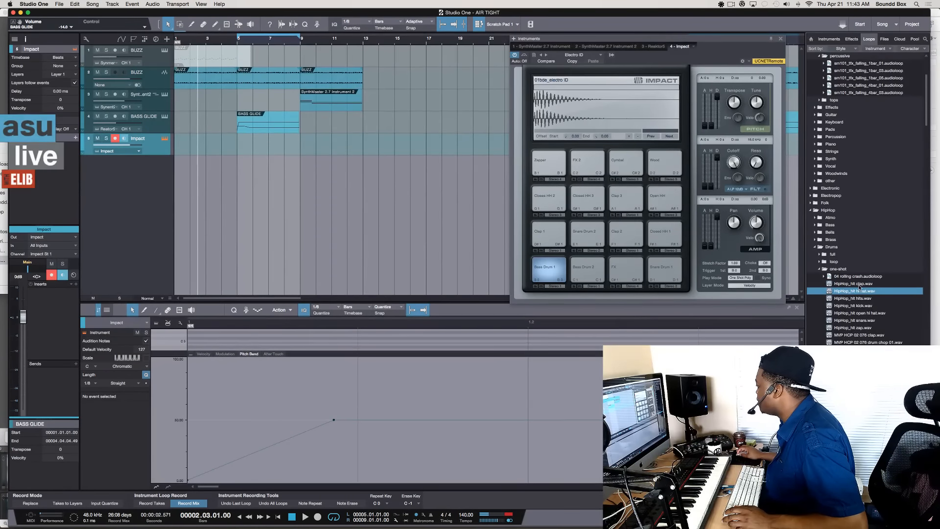
click(857, 285)
Step: Place HipHop_hit clap.wav on a new track below Impact at bar 5, beat 2
mouse_move(858, 288)
mouse_down()
mouse_move(587, 211)
mouse_move(410, 229)
mouse_move(254, 186)
mouse_move(245, 153)
mouse_up()
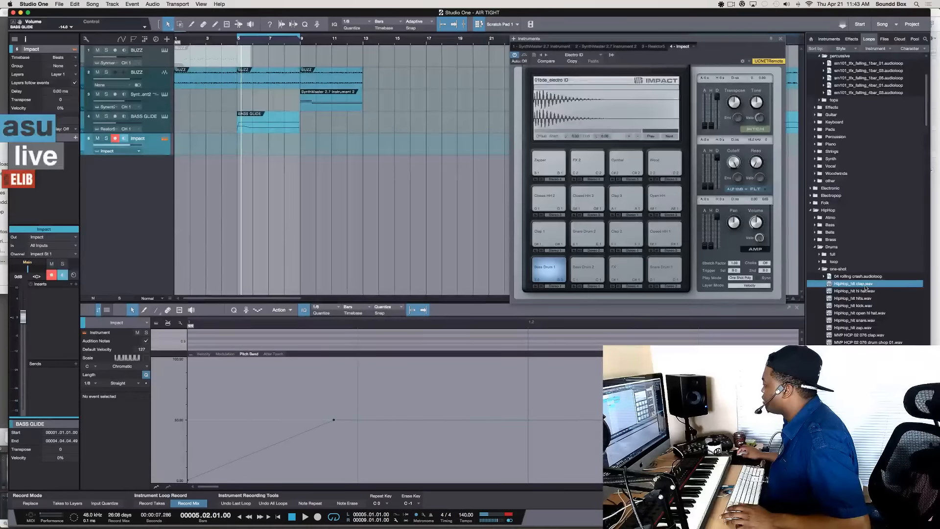
drag(863, 286, 245, 179)
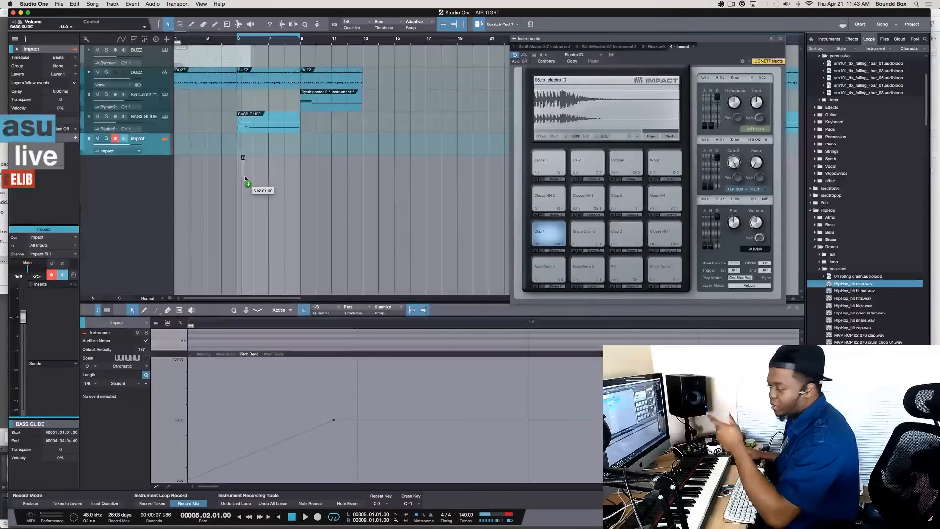
drag(245, 175, 245, 176)
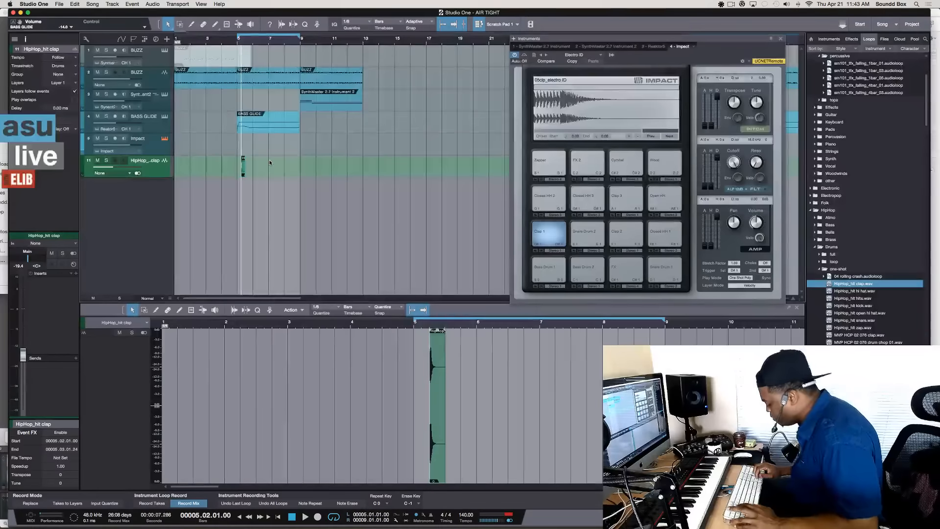
Step: Move the clap event to the start of bar 5 and enlarge the tracks to medium height
key(e)
key(e)
key(e)
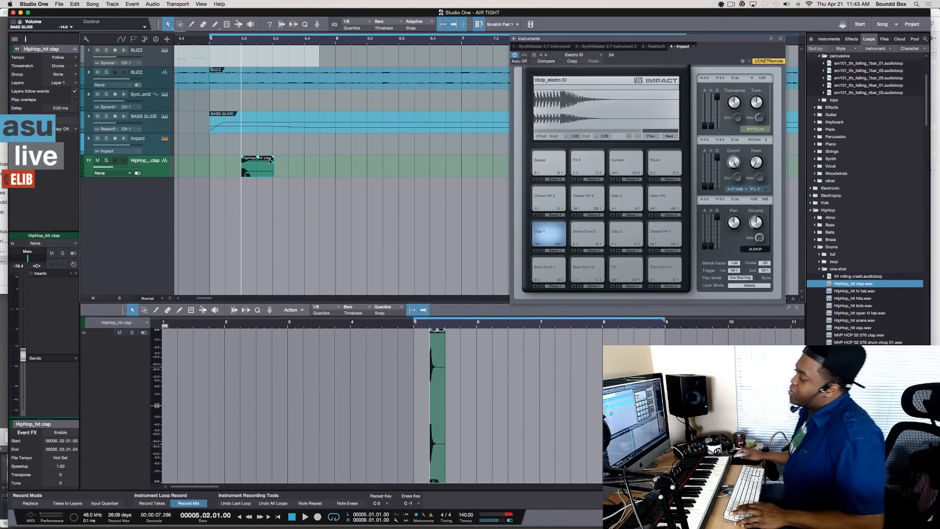
click(214, 57)
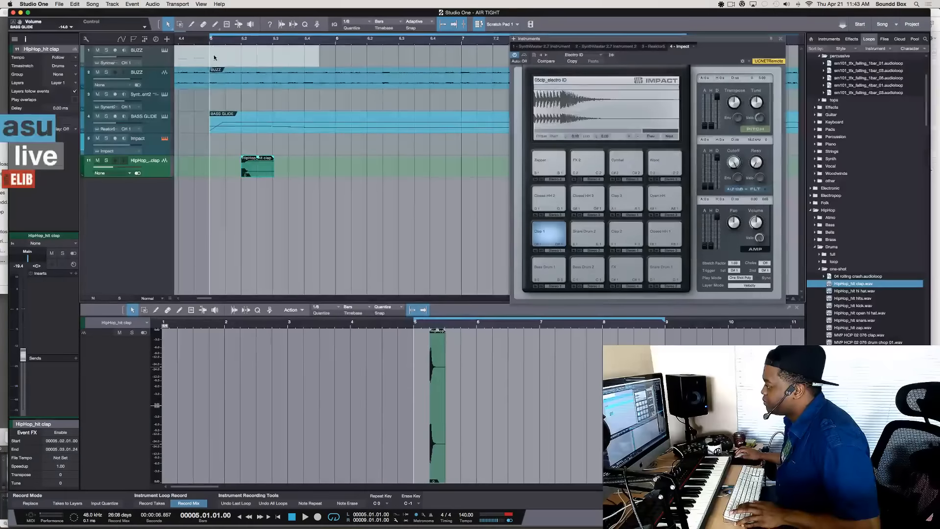
drag(261, 181, 240, 172)
key(space)
key(space)
key(shift+e)
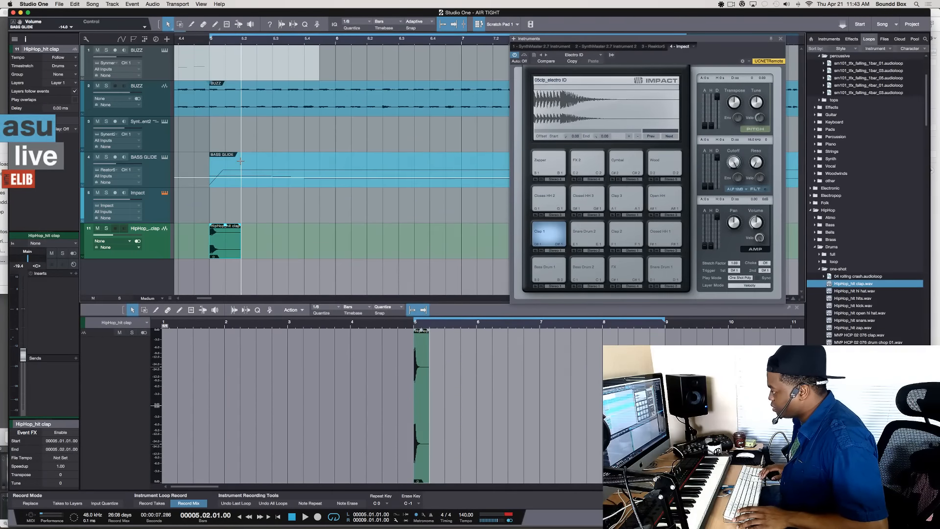
Step: Close the audio editor and the Impact instrument window to clear the arrangement
key(F3)
key(F3)
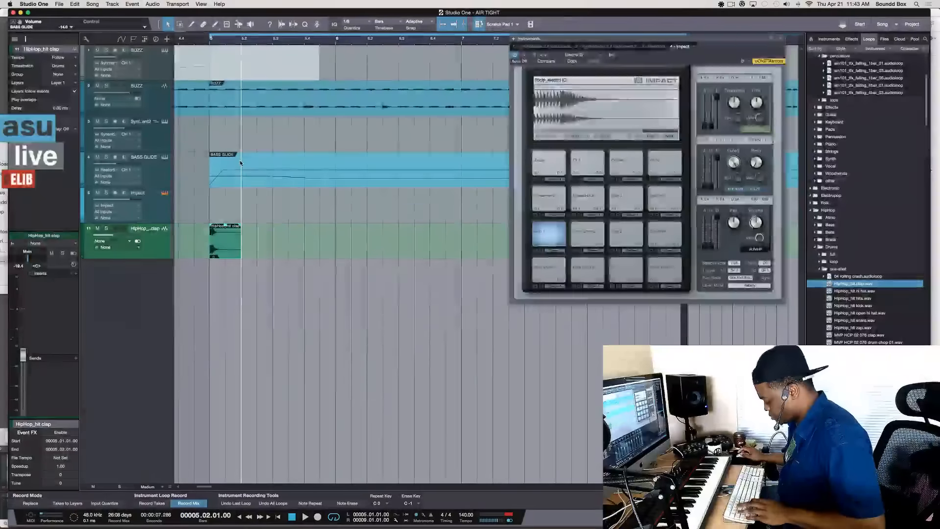
key(F11)
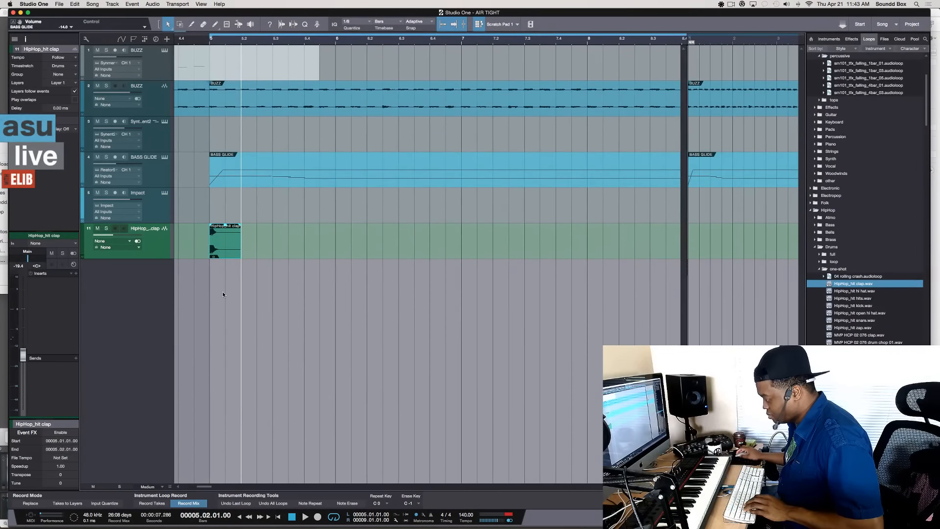
Step: Duplicate the clap event on every beat from bar 5 to the end of bar 8 while playing the loop
key(d)
key(d)
key(d)
key(space)
key(d)
key(d)
key(d)
key(d)
key(d)
key(d)
key(d)
key(d)
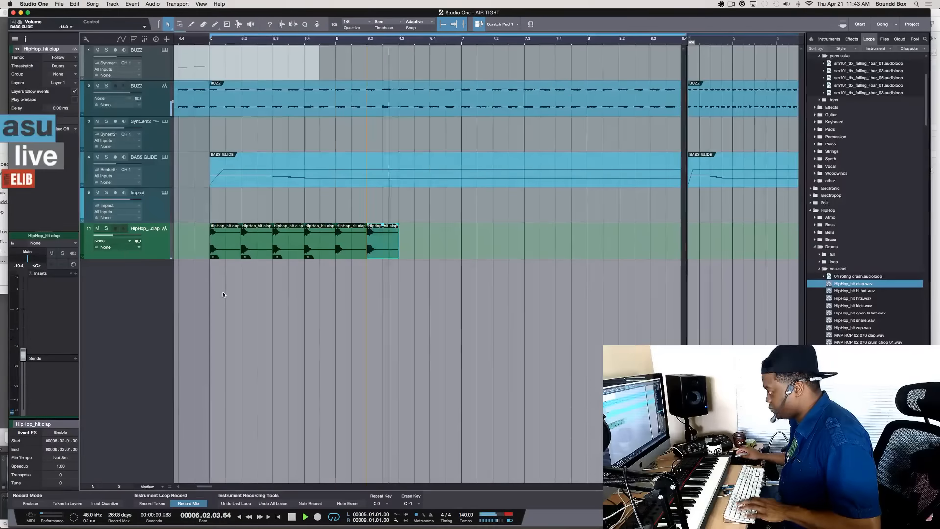
key(d)
key(d)
key(d)
key(d)
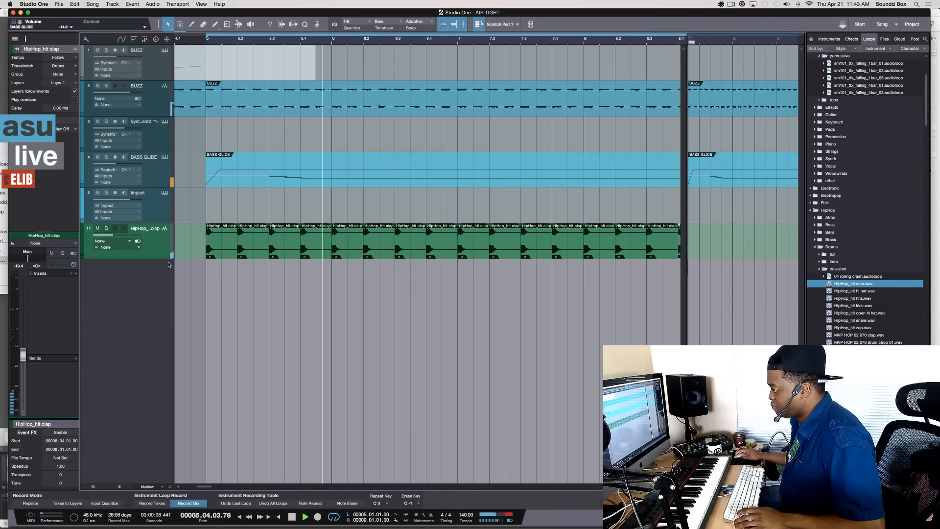
Step: Raise the clap track's volume slightly and play back the loop to check the balance
drag(111, 235, 116, 239)
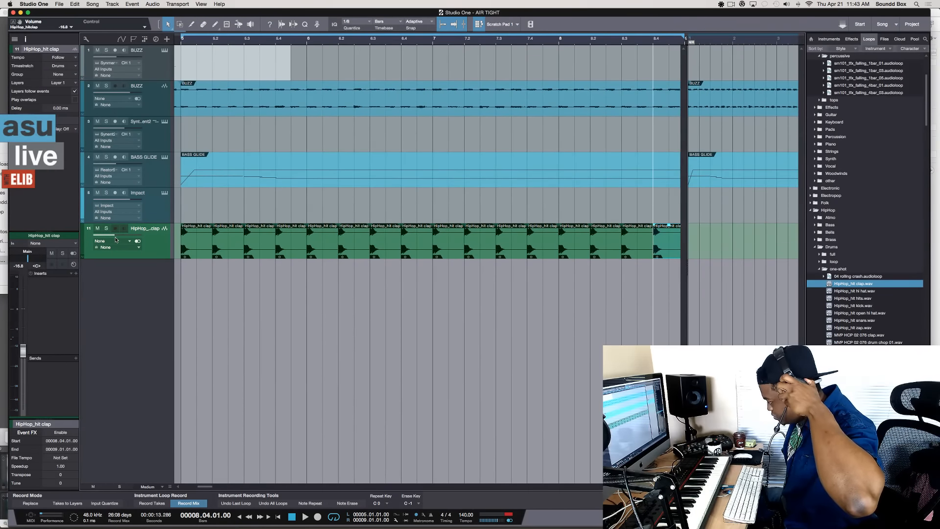
key(space)
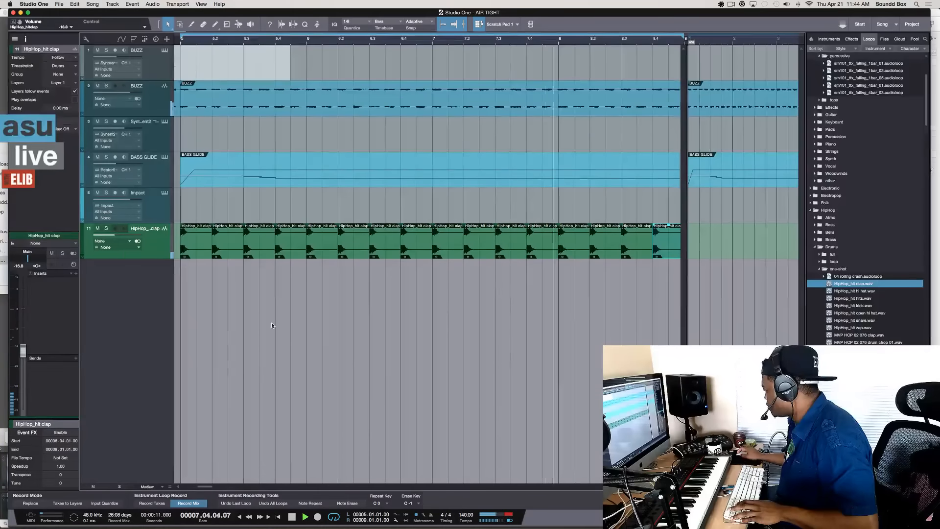
Step: Open the mixer console, search the effects for "rc" and insert the RC 48 reverb on the clap track
key(space)
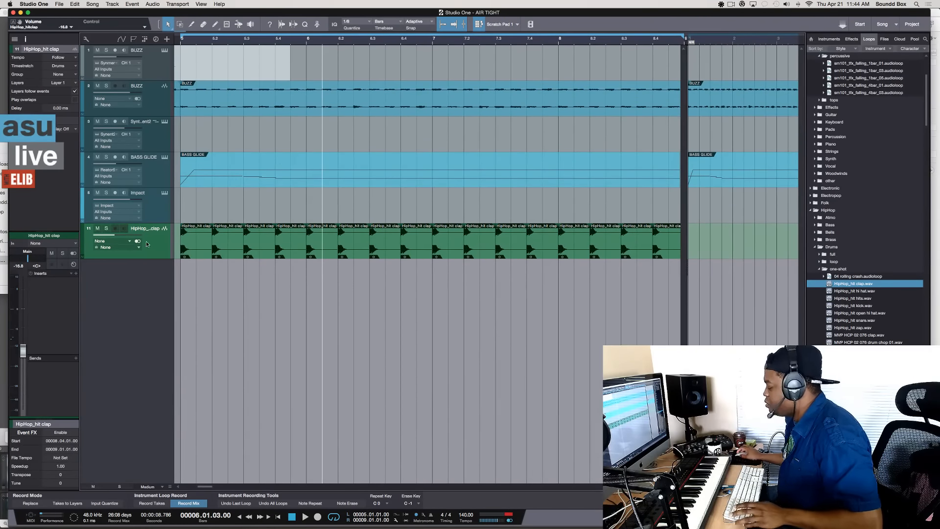
key(F3)
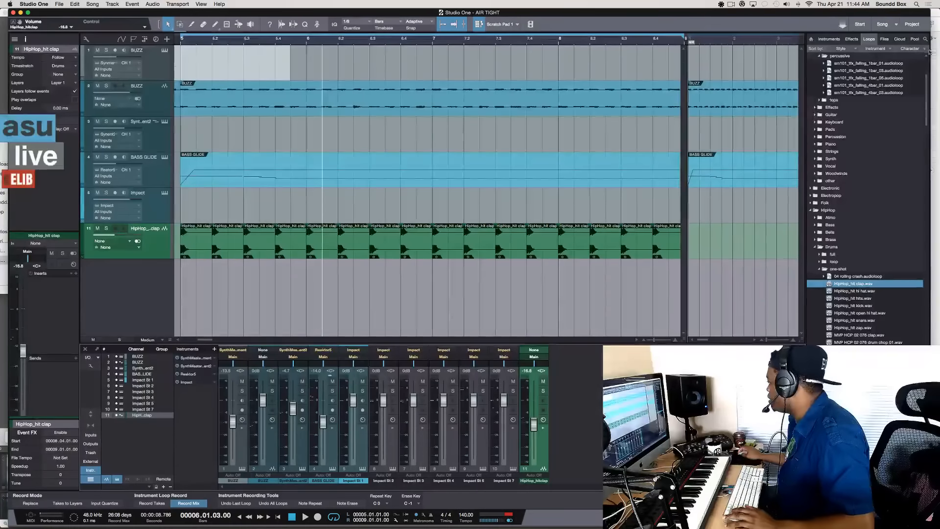
click(852, 39)
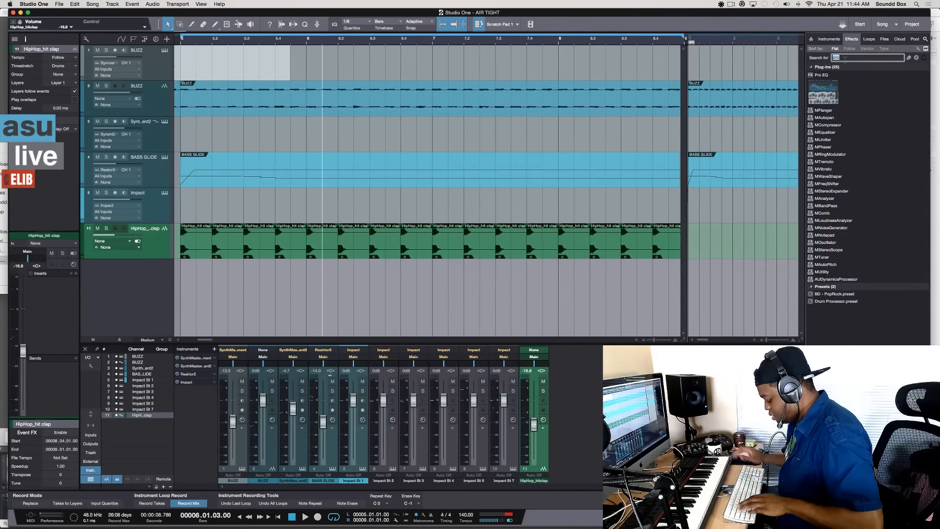
text(re)
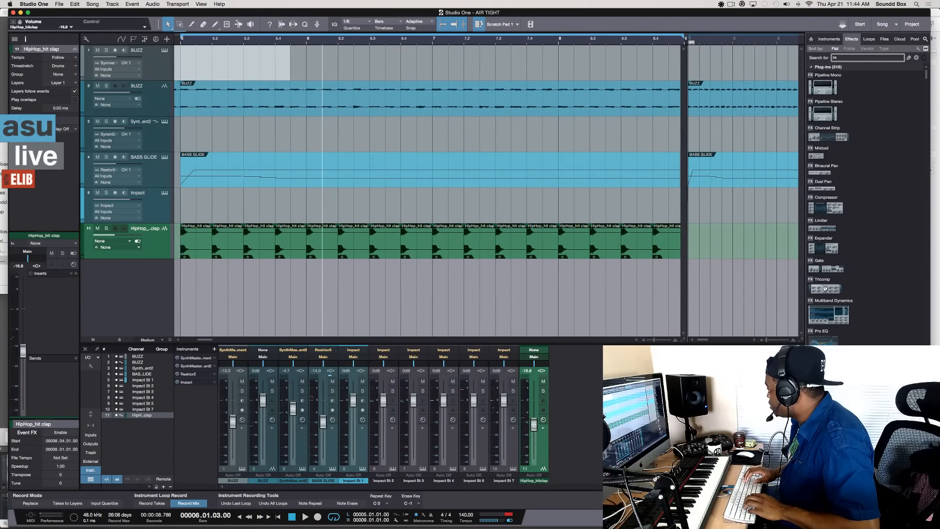
text(c)
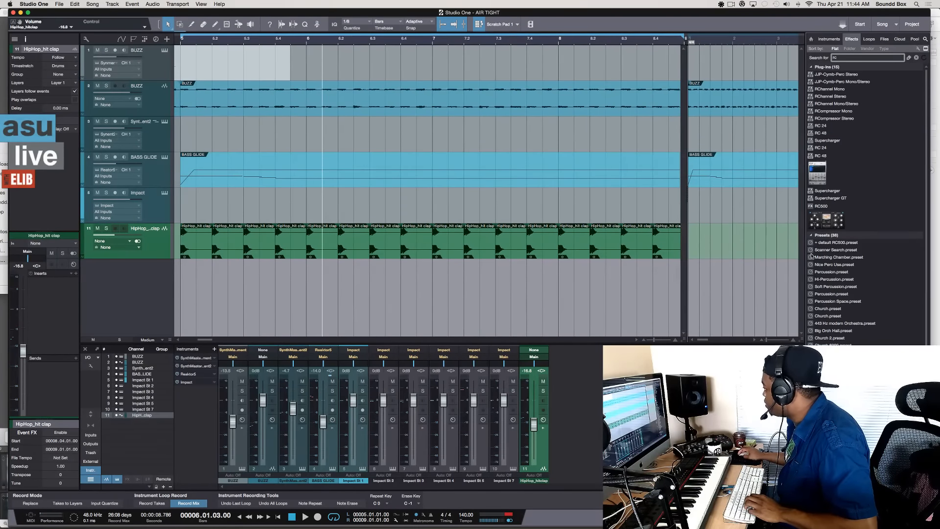
drag(818, 181, 408, 248)
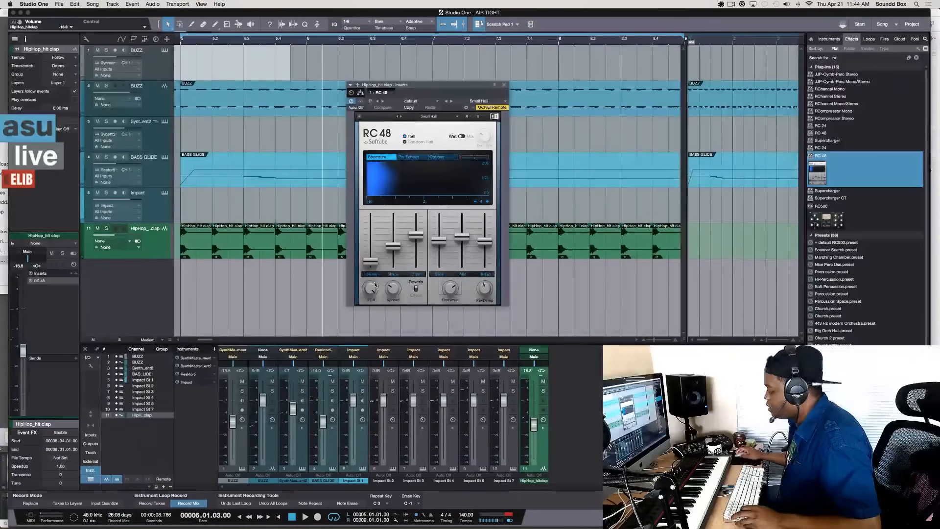
Step: Expand the insert racks in the mixer and remove Pro EQ from the BASS GLIDE channel, closing the RC 48 window
click(89, 414)
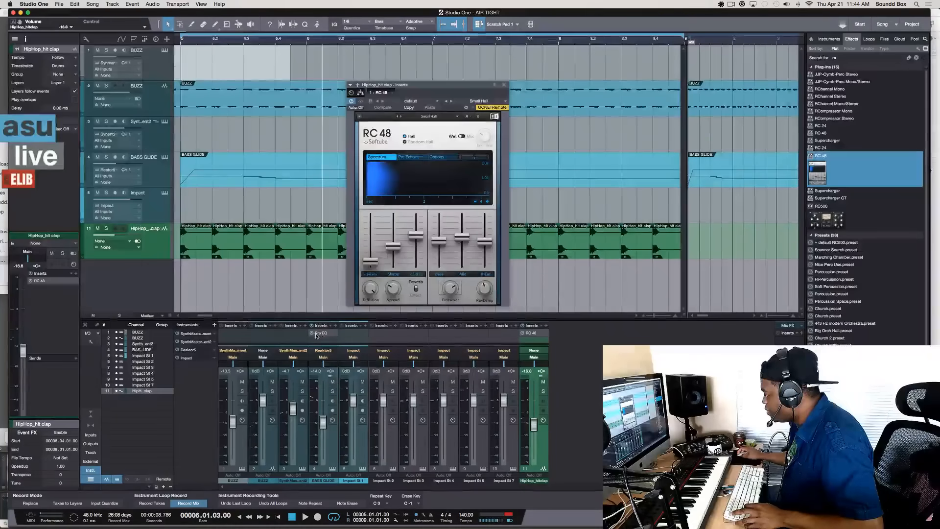
click(336, 335)
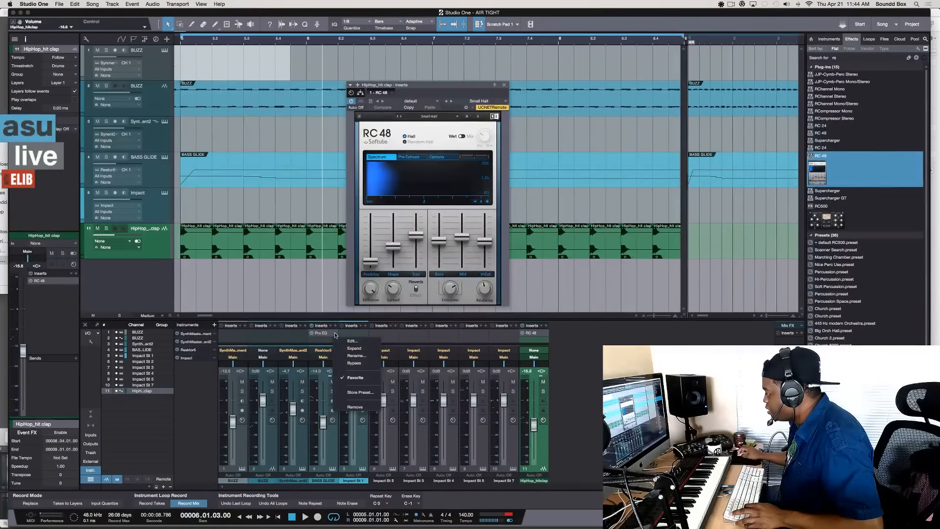
click(361, 408)
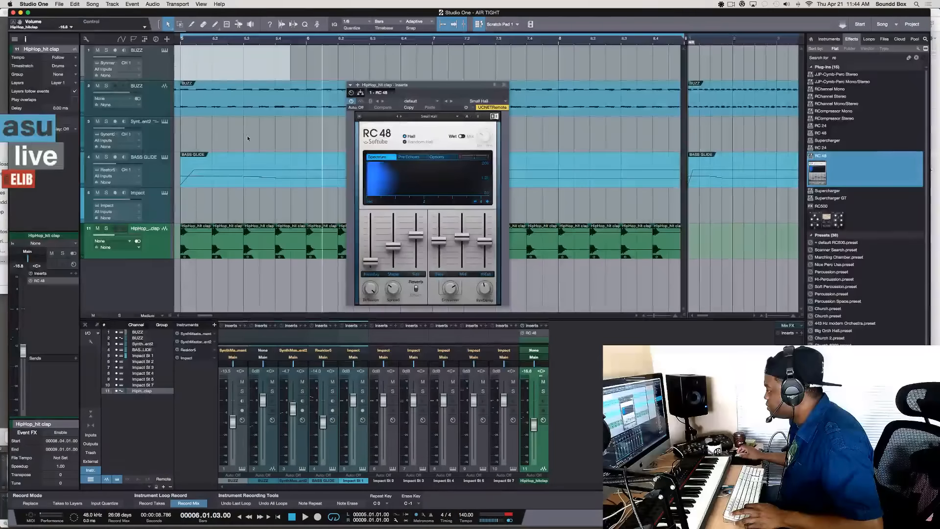
click(503, 86)
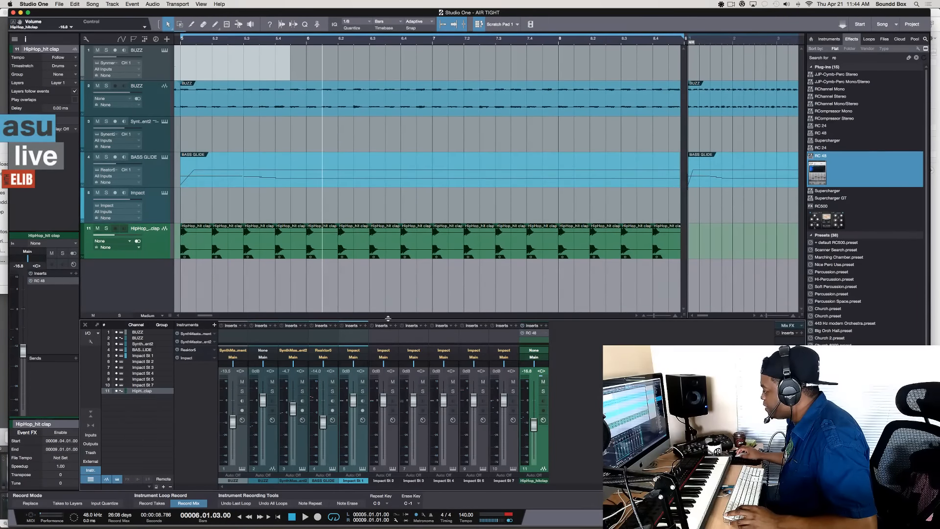
Step: Enlarge the mixer to show the insert and send racks, and rename the HipHop_hit clap track as CLAP
drag(388, 317, 371, 218)
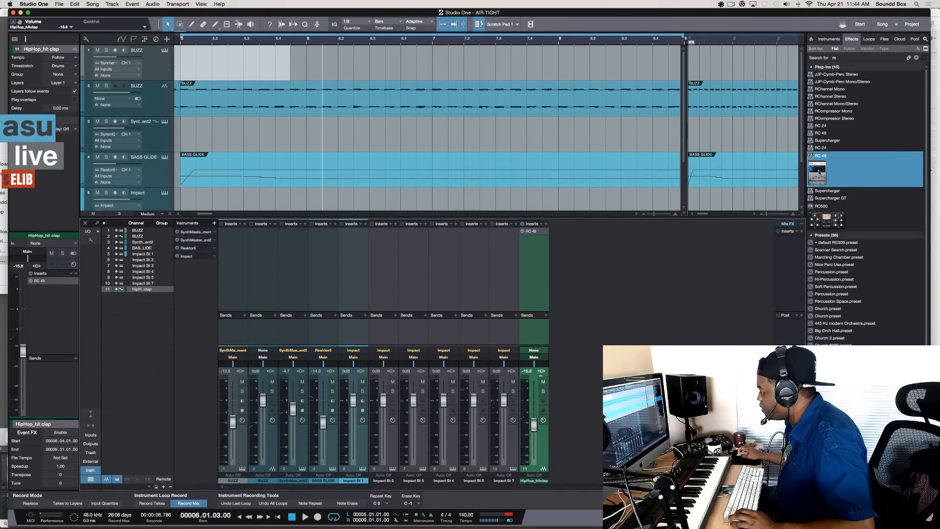
scroll(292, 184, down, 3)
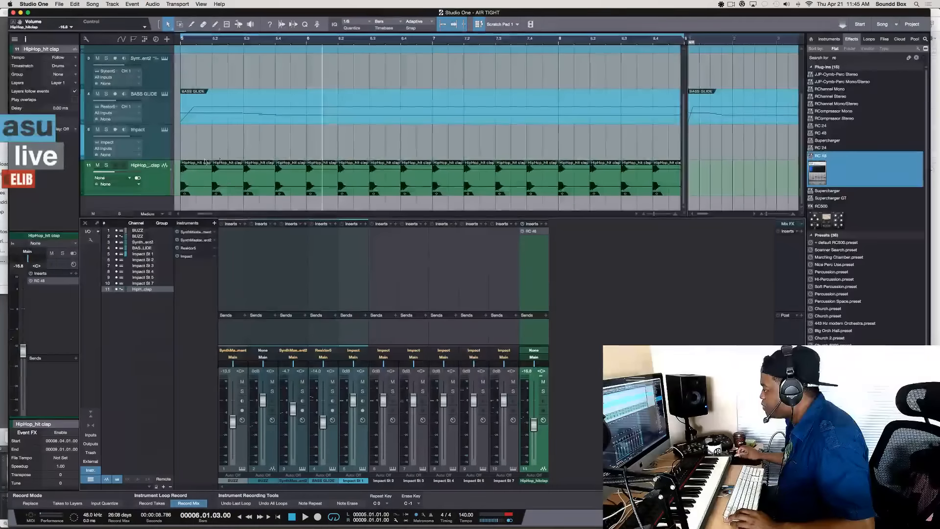
double_click(140, 165)
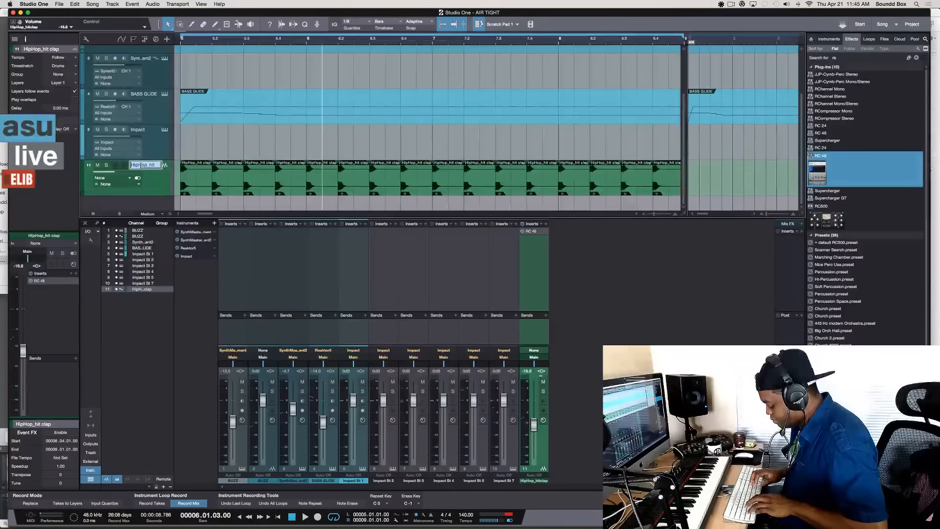
text(CL)
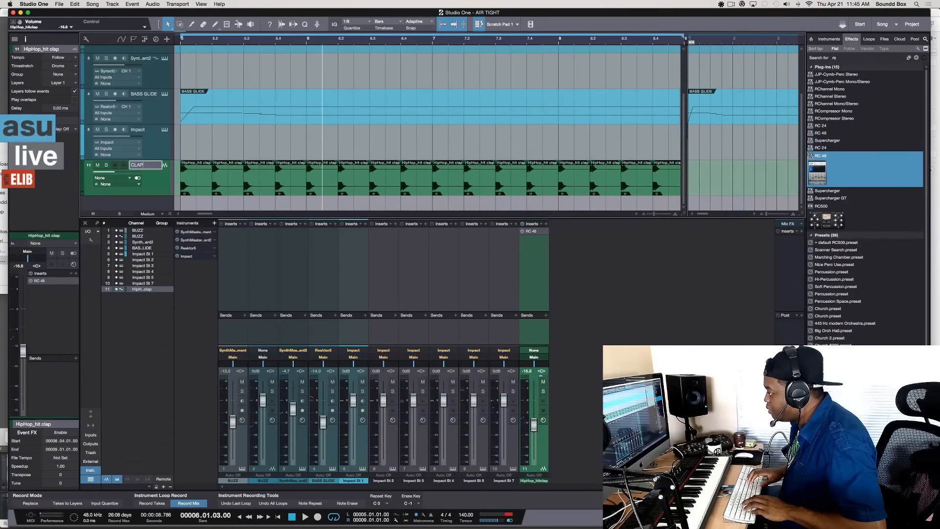
text(AP)
key(Return)
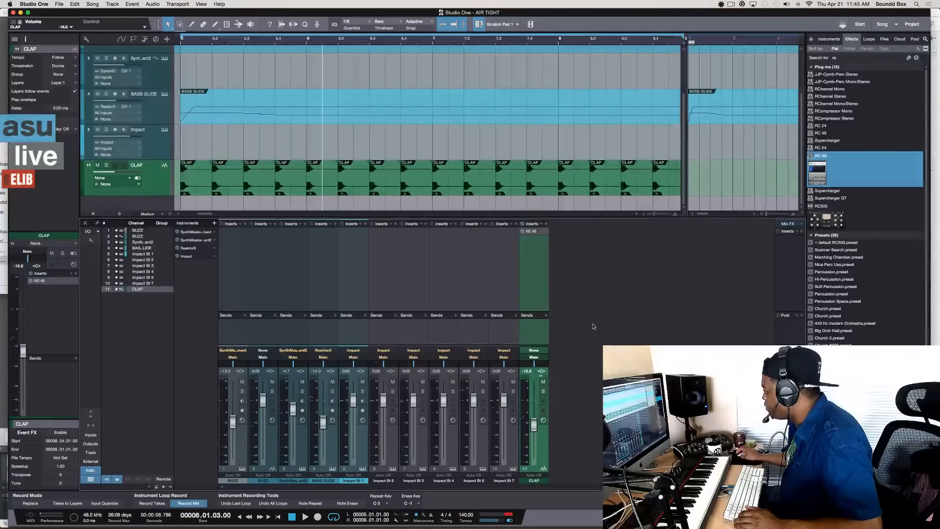
Step: Remove the RC 48 insert from the CLAP channel and add RC 48 as a send effect on it instead
right_click(547, 233)
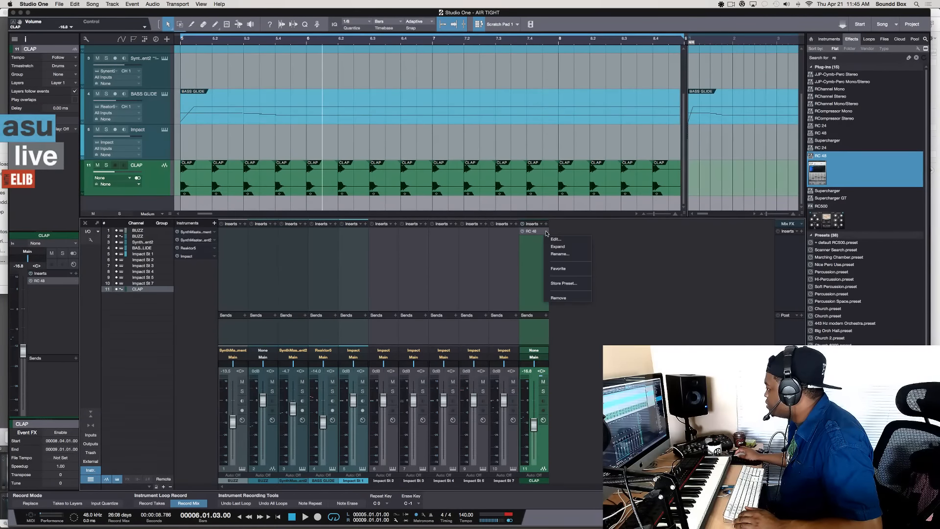
click(565, 302)
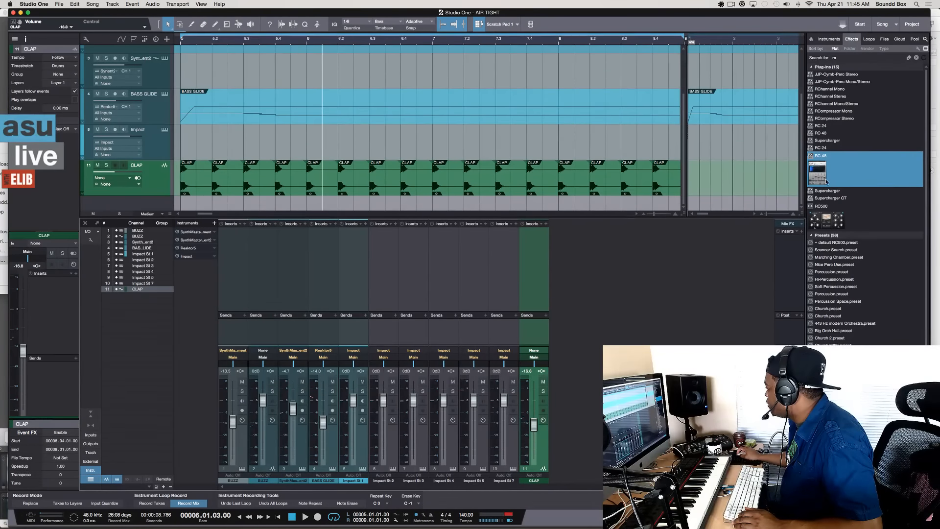
drag(827, 181, 534, 324)
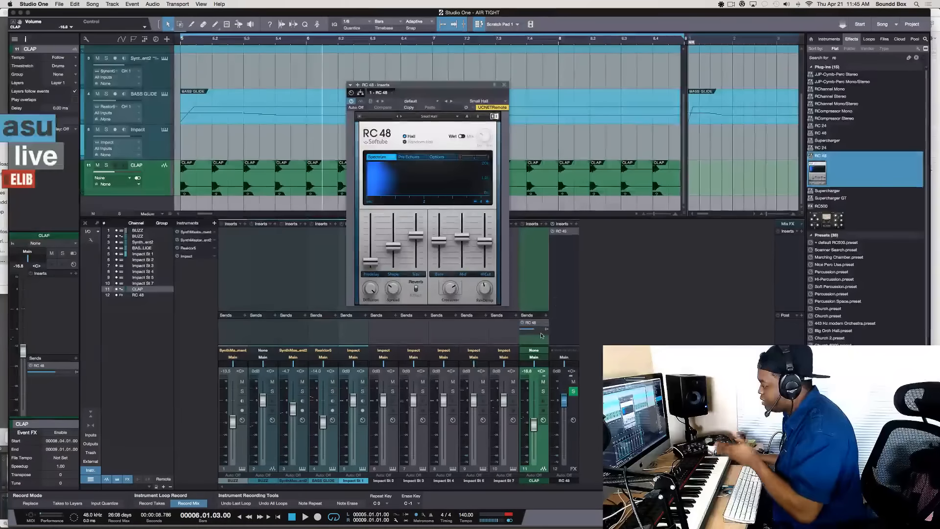
Step: Lower the CLAP channel's RC 48 send level to about -15.7 dB while soloed, and check it in the full mix
mouse_move(533, 332)
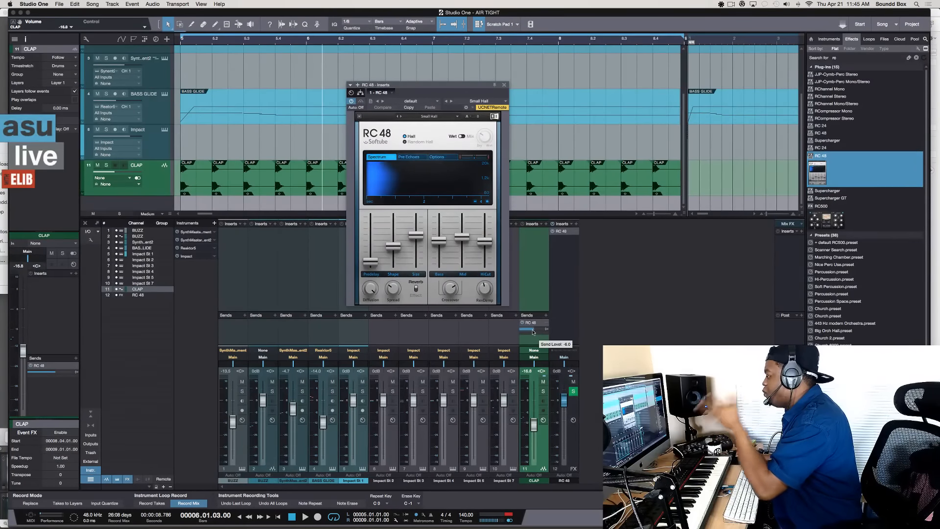
click(543, 391)
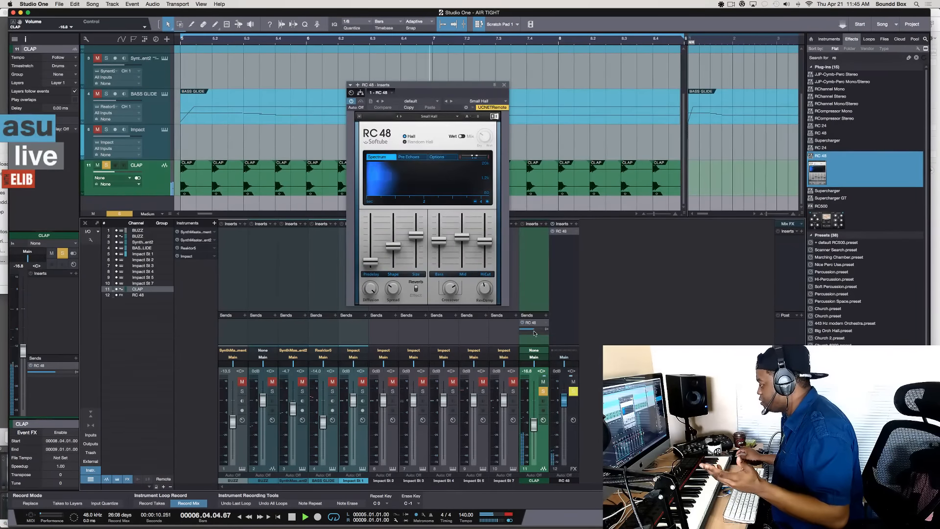
drag(534, 329, 531, 332)
click(543, 391)
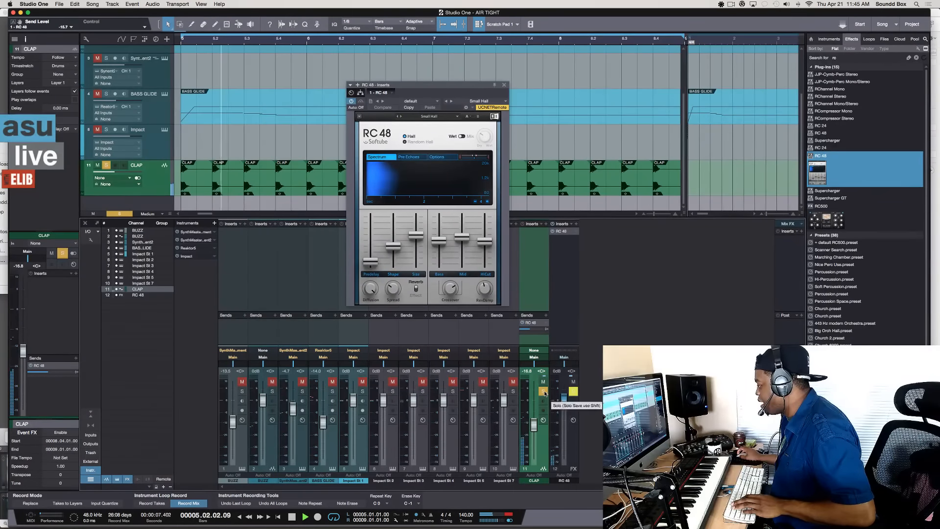
key(space)
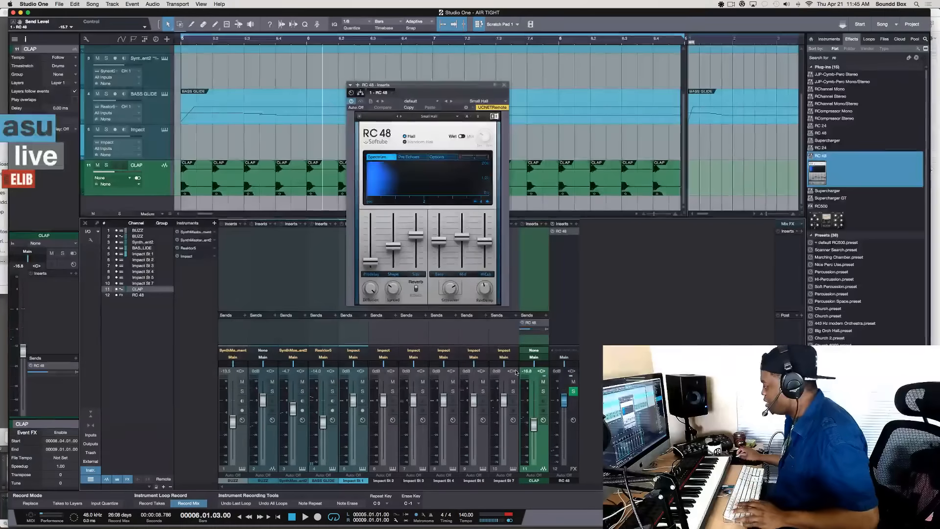
key(space)
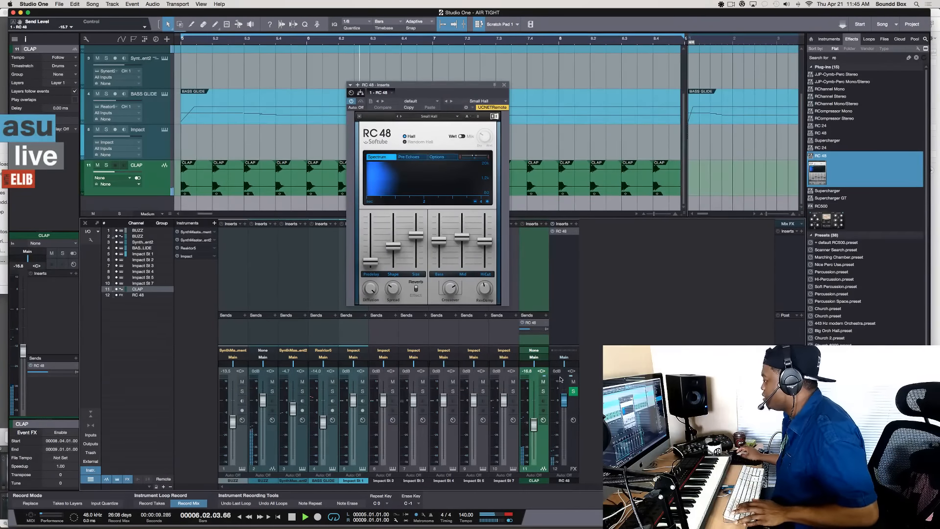
key(space)
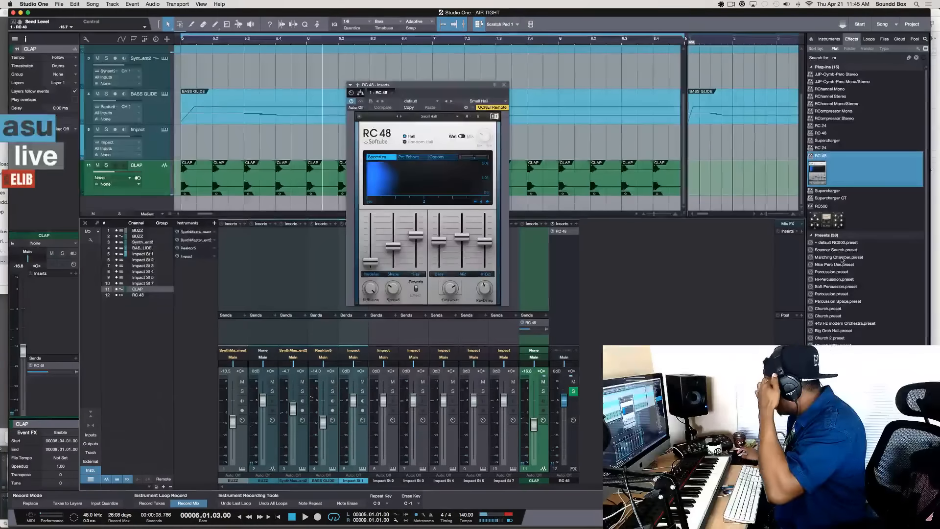
Step: Search the effects for "trans", insert Transient Master on the CLAP channel and load its Punch preset
key(super+Tab)
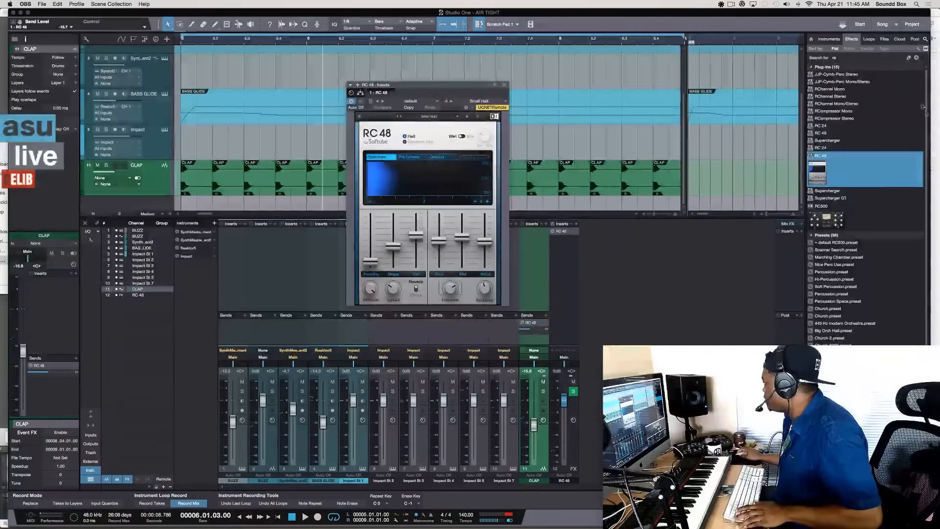
click(911, 41)
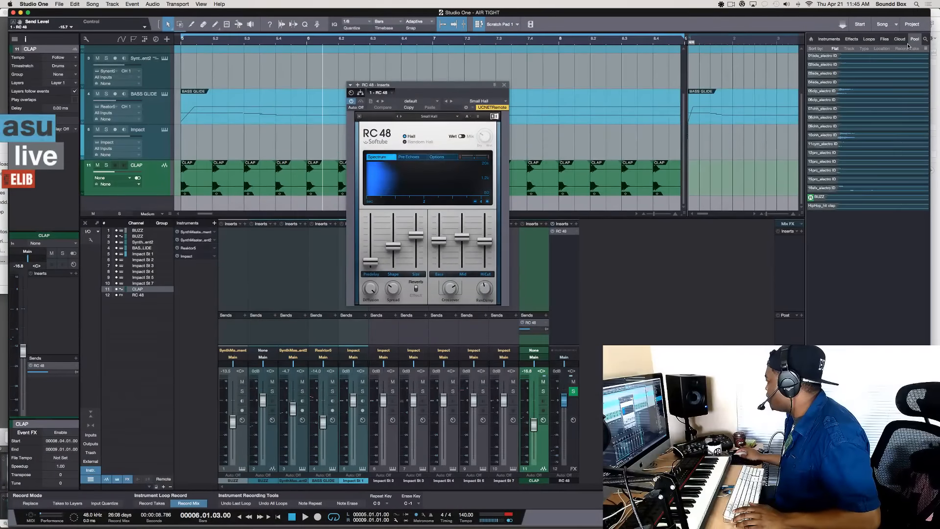
click(851, 40)
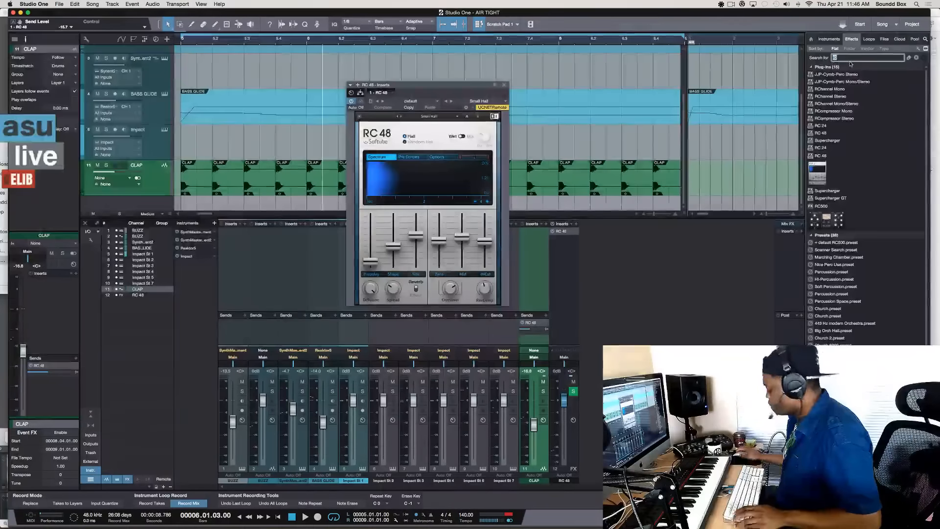
text(TRi)
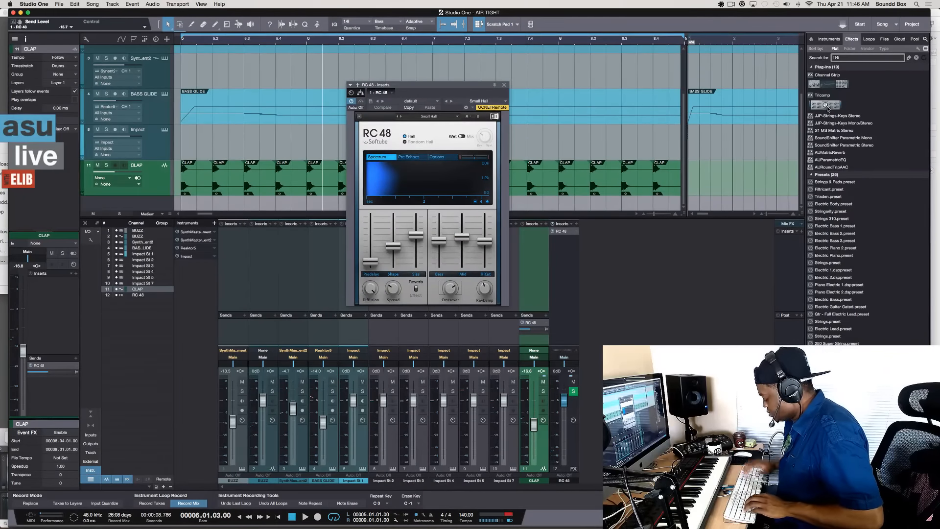
key(BackSpace)
text(as)
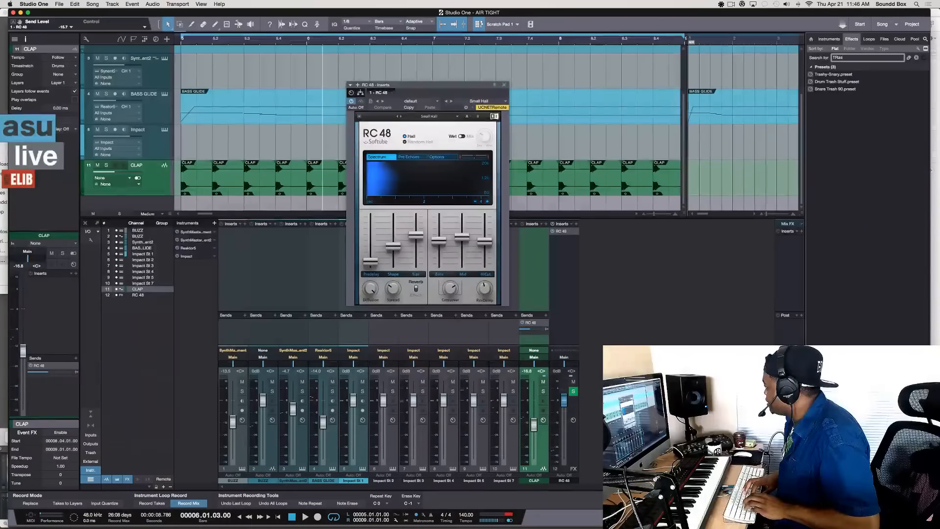
key(BackSpace)
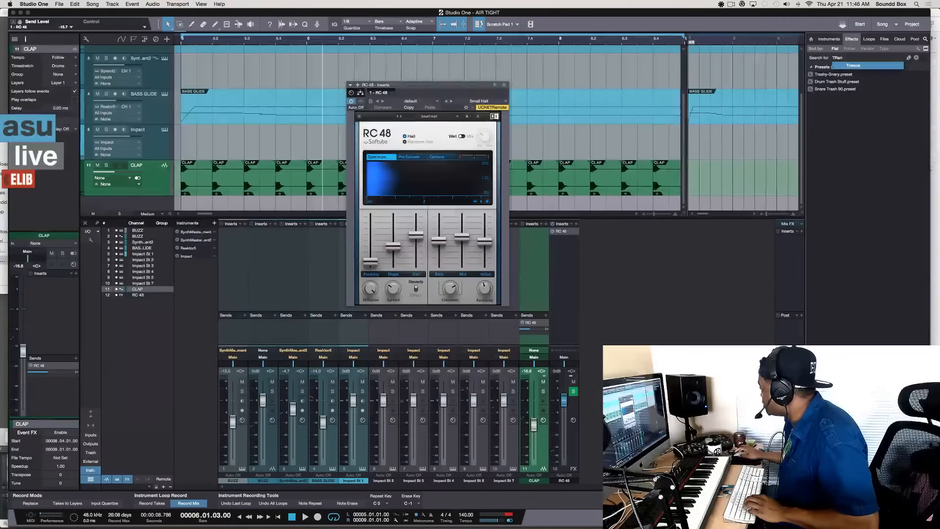
text(ns)
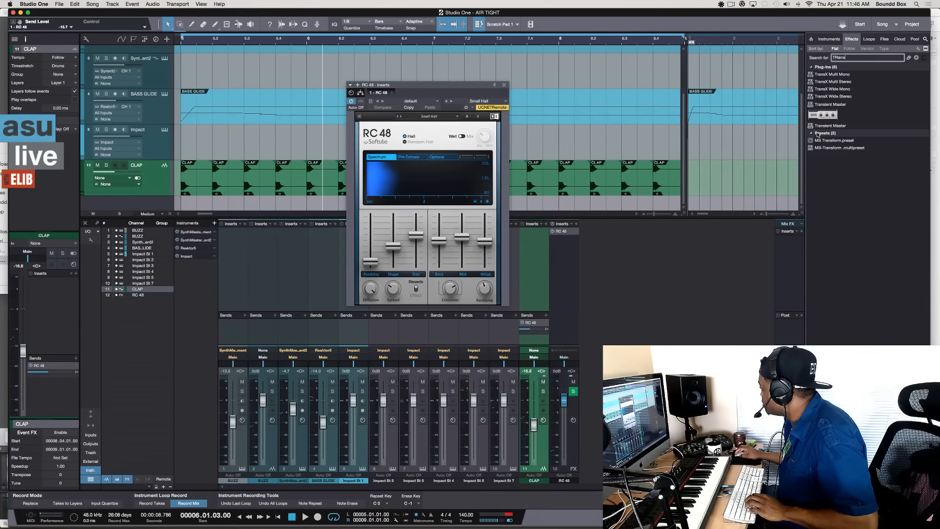
drag(831, 117, 536, 247)
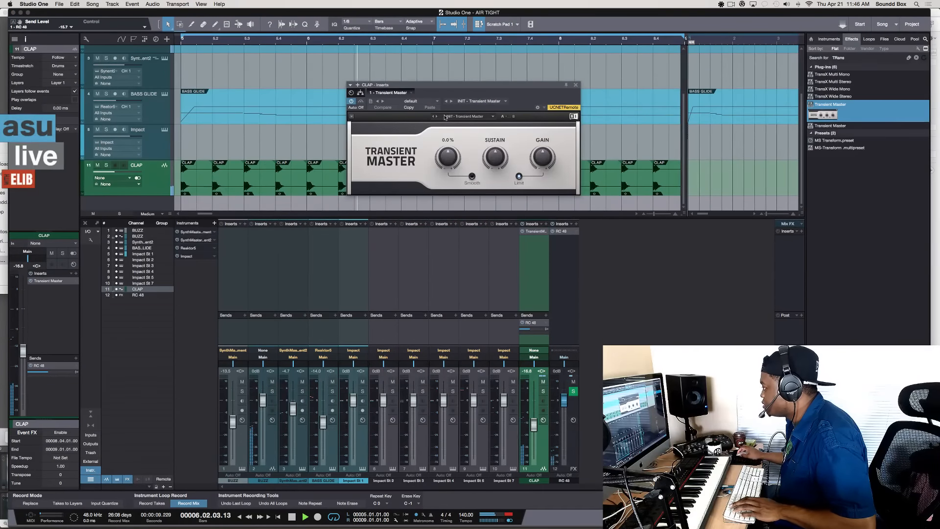
click(464, 116)
click(448, 158)
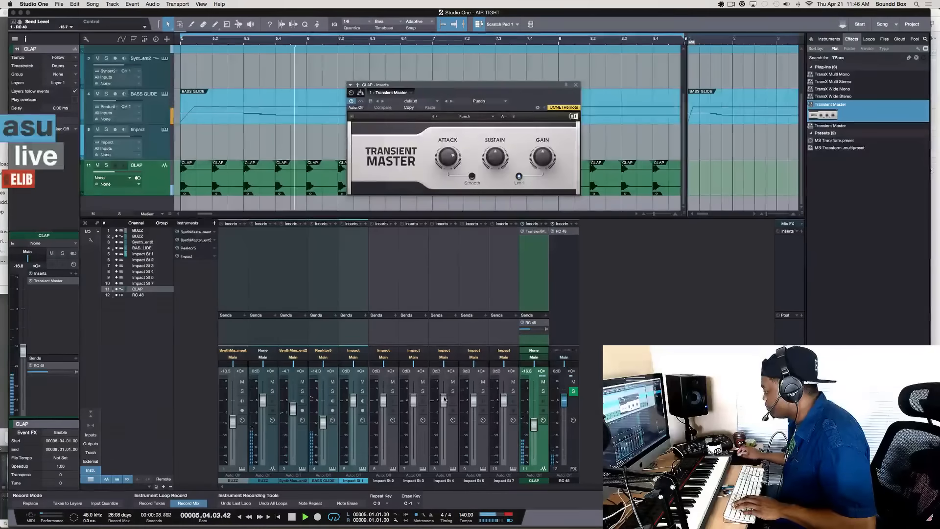
Step: Nudge the BUZZ audio channel's volume up slightly and lower the BASS GLIDE channel to about -21.4 dB during playback
drag(263, 401, 262, 402)
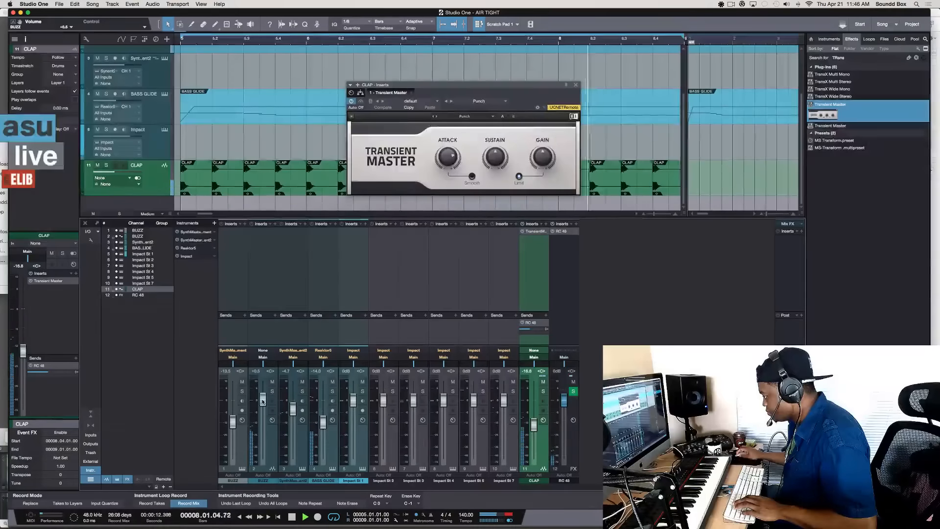
click(154, 116)
drag(323, 423, 323, 431)
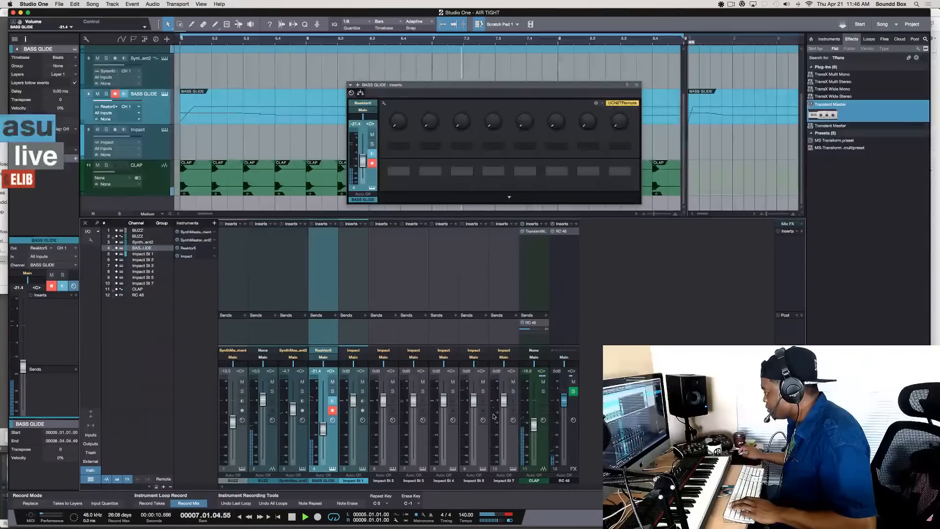
Step: Stop playback and close the BASS GLIDE inserts window
key(space)
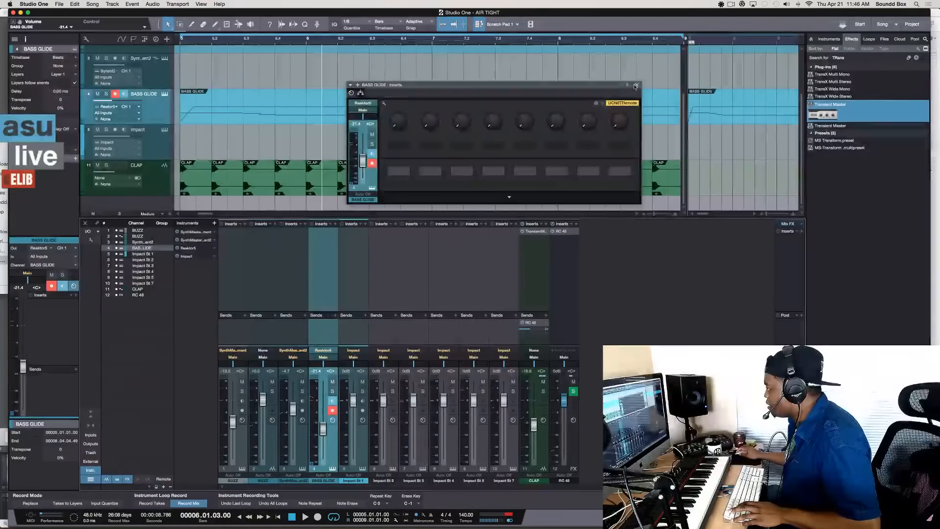
key(super+w)
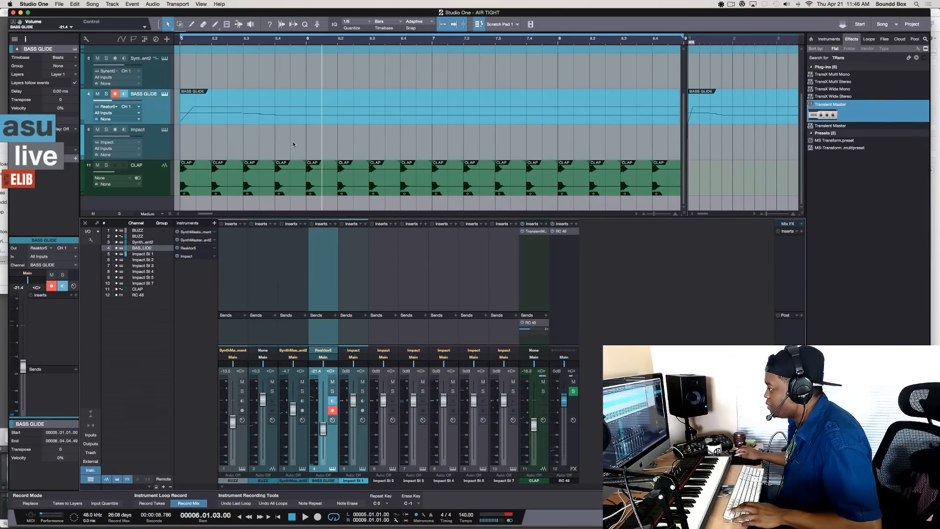
key(w)
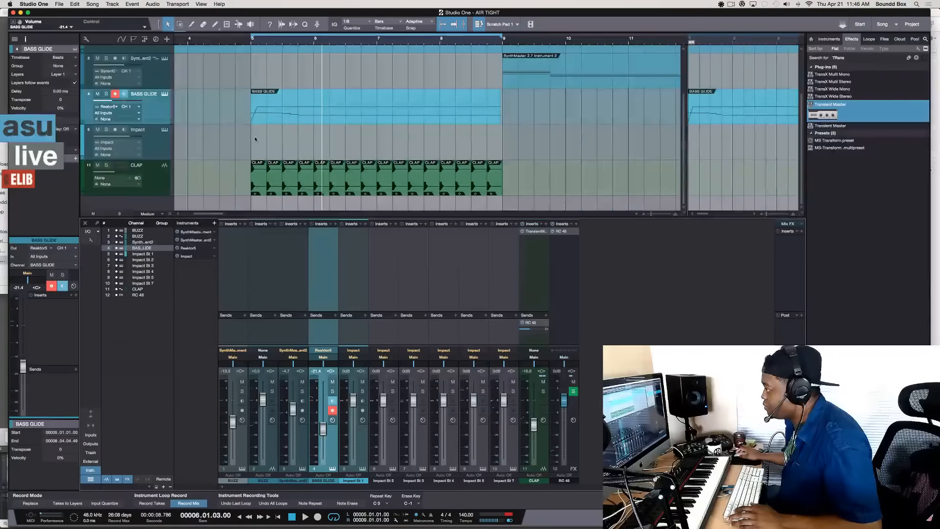
scroll(262, 125, up, 3)
scroll(262, 126, down, 3)
Step: Select the CLAP track and listen briefly to the bass glide and clap section
click(154, 154)
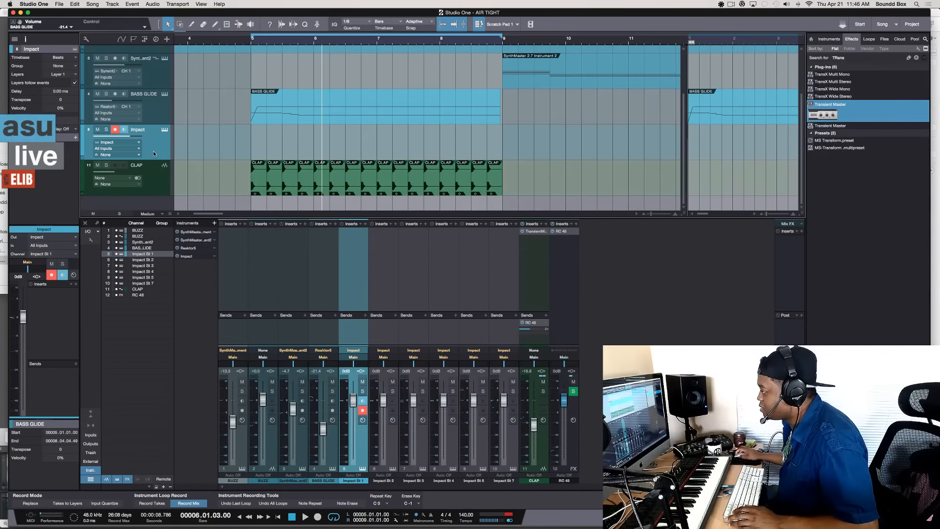
click(166, 175)
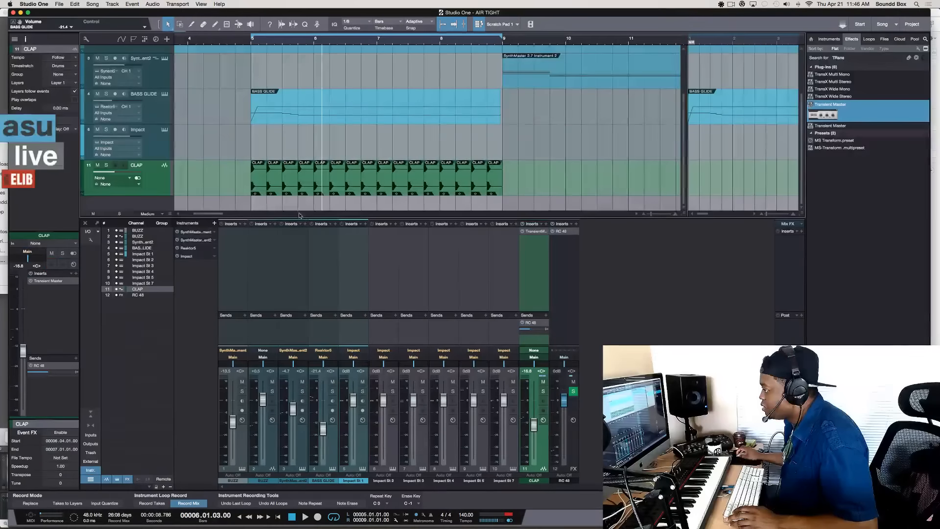
scroll(255, 190, up, 1)
key(space)
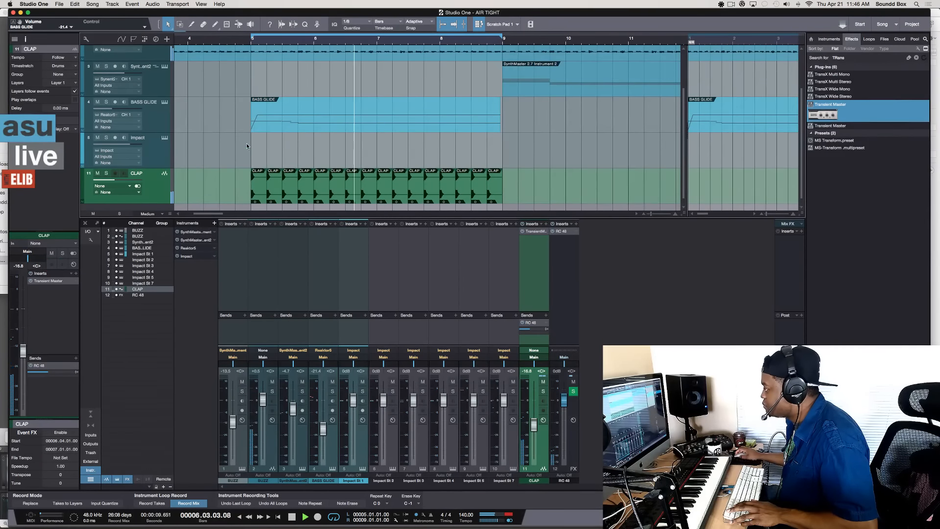
key(space)
Step: Turn off looping, play the song from the start and raise the BASS GLIDE volume to about -18.8 dB
click(241, 87)
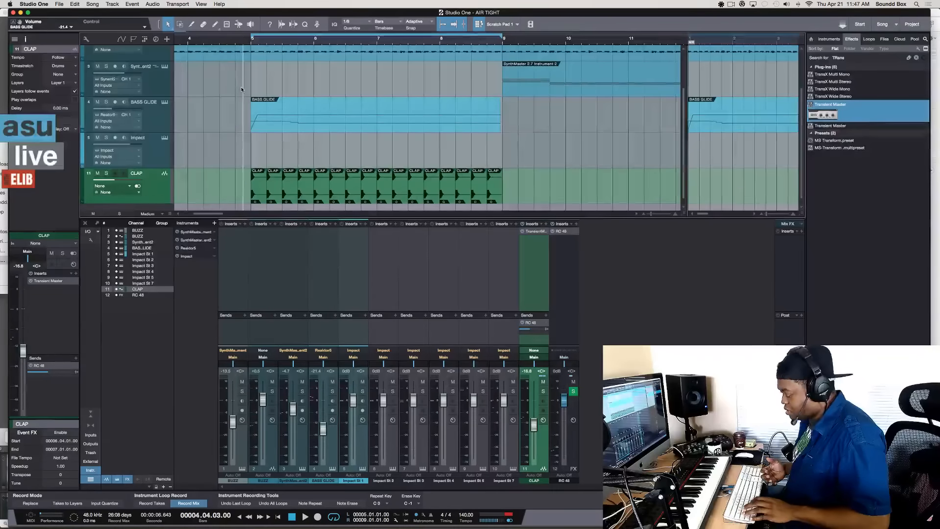
key(comma)
key(space)
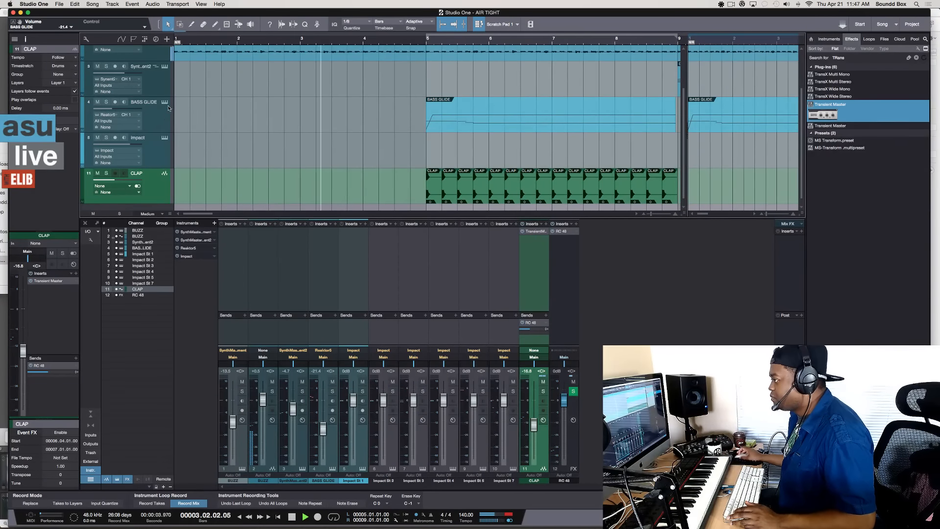
scroll(176, 103, up, 3)
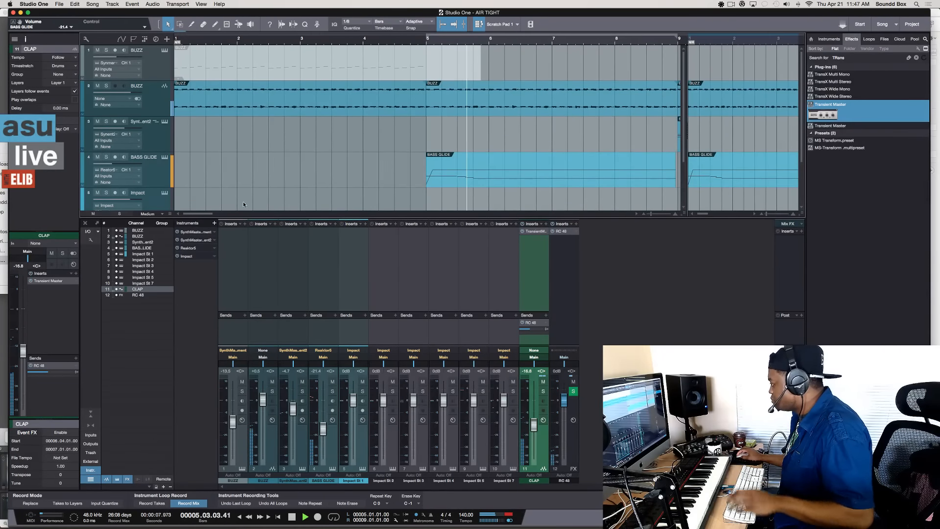
scroll(356, 162, down, 3)
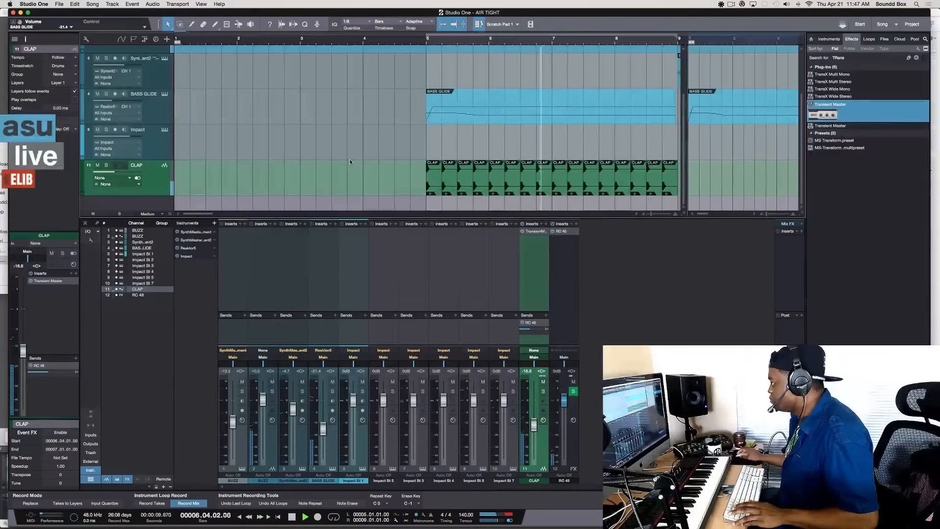
drag(112, 101, 115, 103)
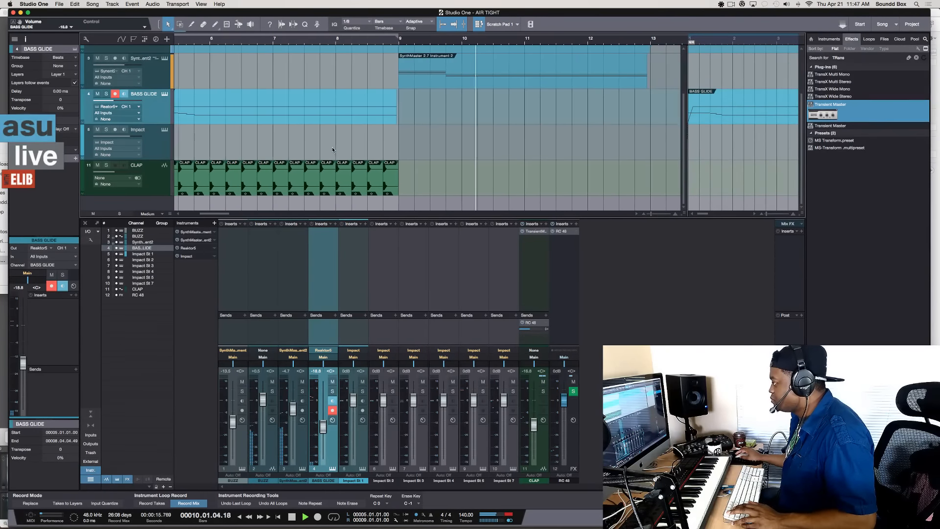
key(space)
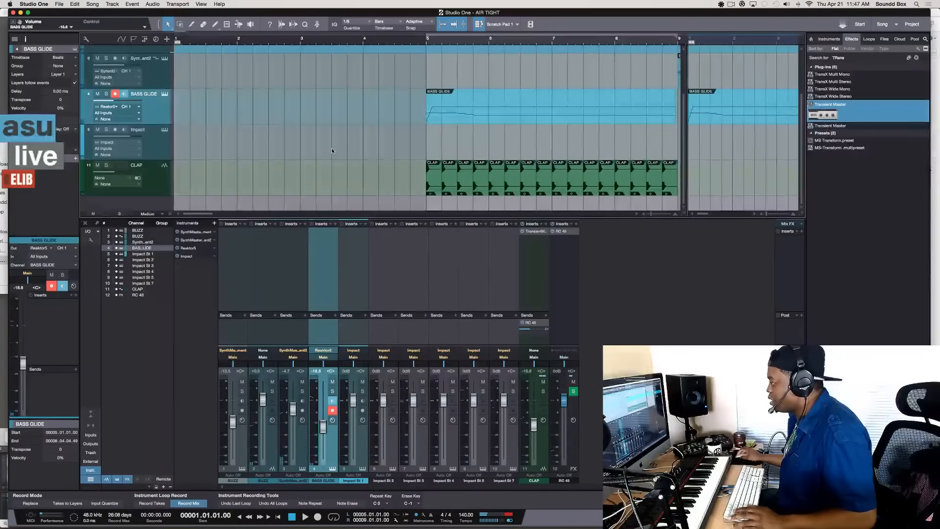
Step: Select the CLAP track and place the playhead at bar 6, beat 3 within the clap pattern
scroll(332, 148, up, 1)
scroll(333, 149, right, 1)
scroll(334, 149, down, 1)
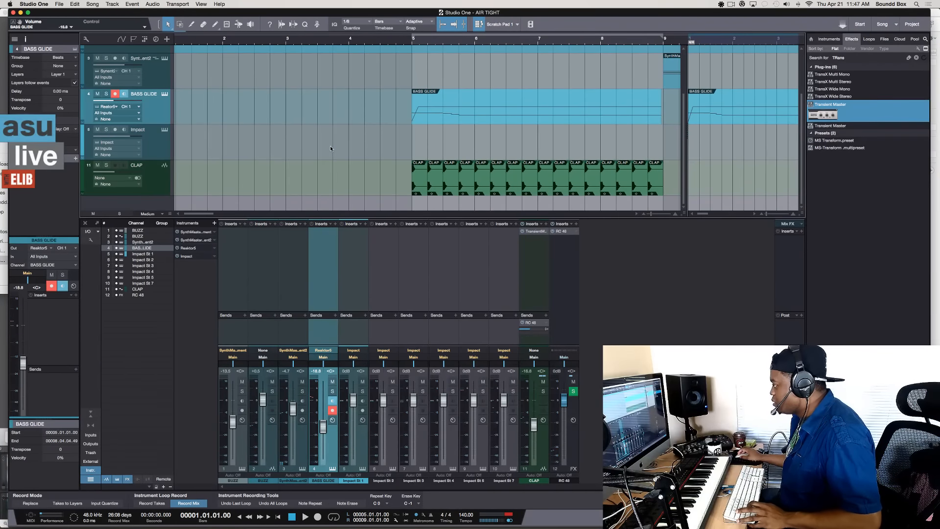
scroll(330, 146, right, 6)
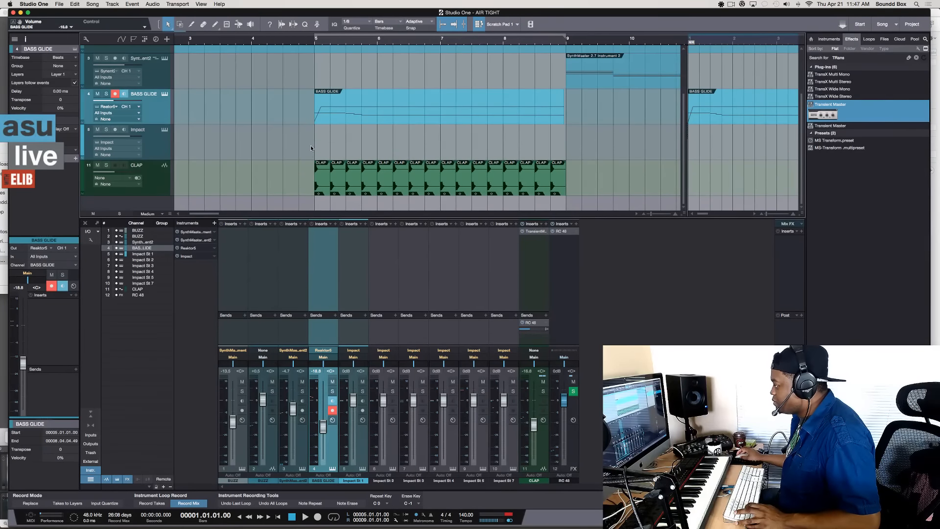
click(161, 187)
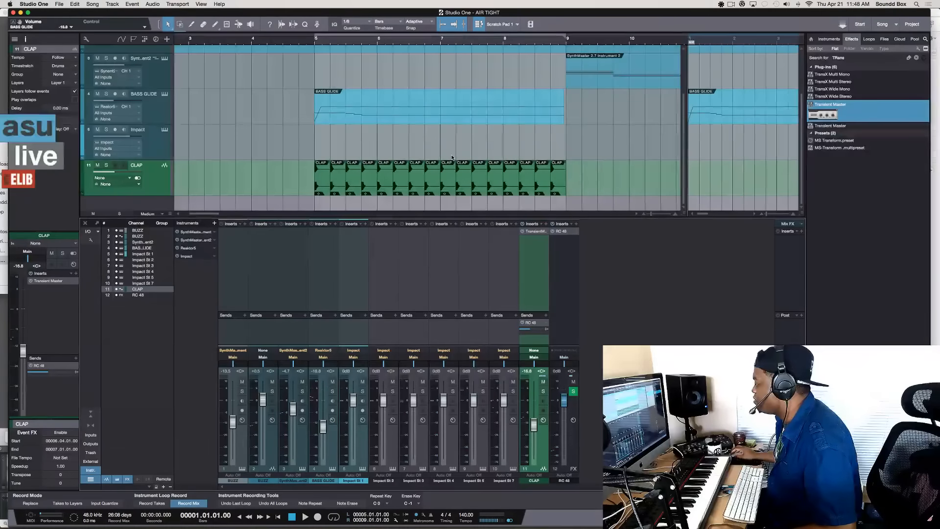
click(401, 202)
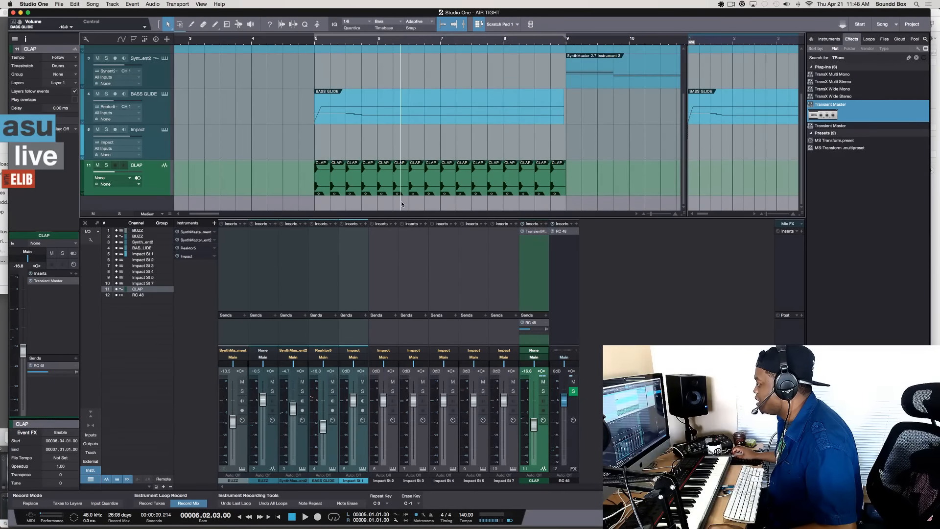
click(409, 203)
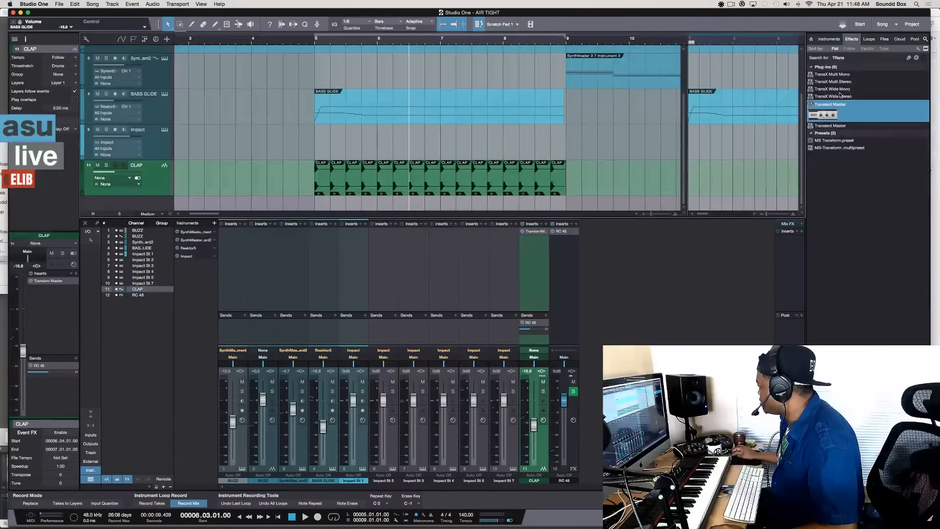
Step: Browse the audio drive's folders in the file browser
click(873, 40)
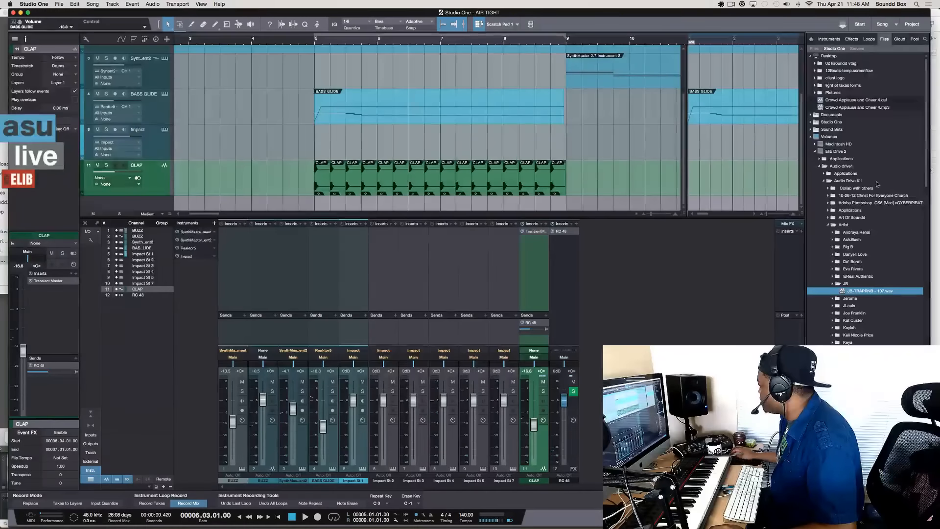
scroll(859, 230, down, 10)
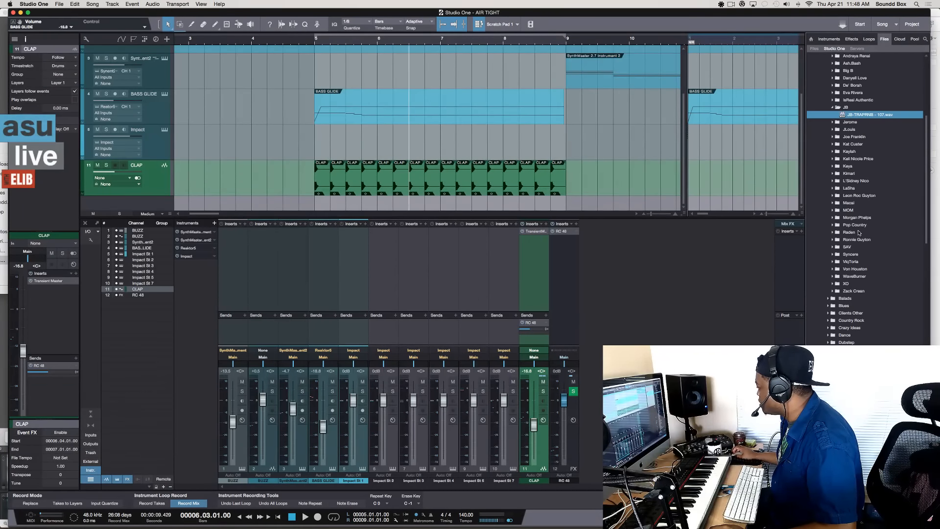
scroll(857, 235, down, 5)
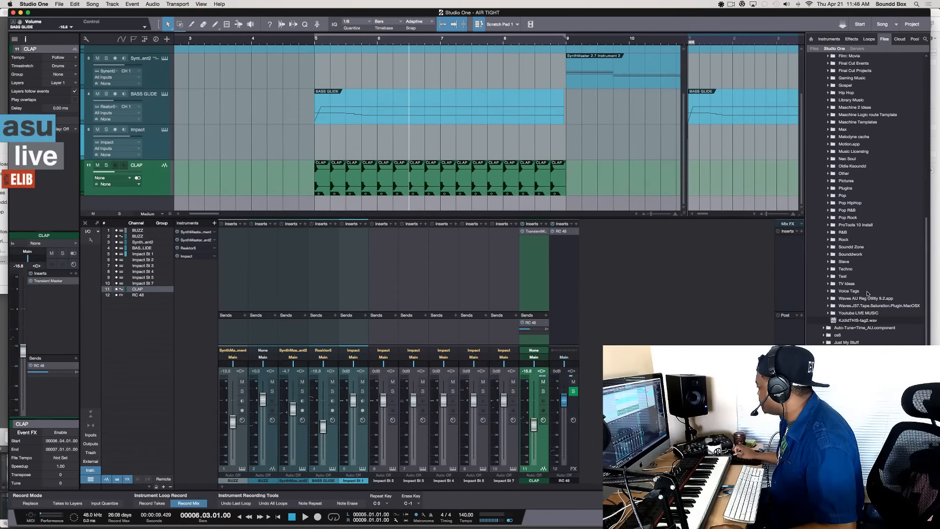
scroll(846, 270, up, 15)
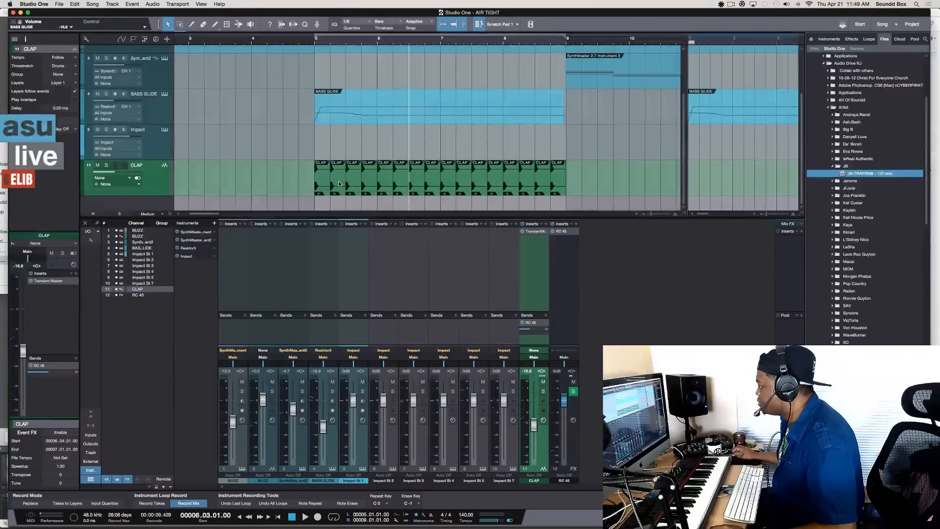
Step: Turn looping back on and play the bass glide and clap section from bar 5
click(334, 201)
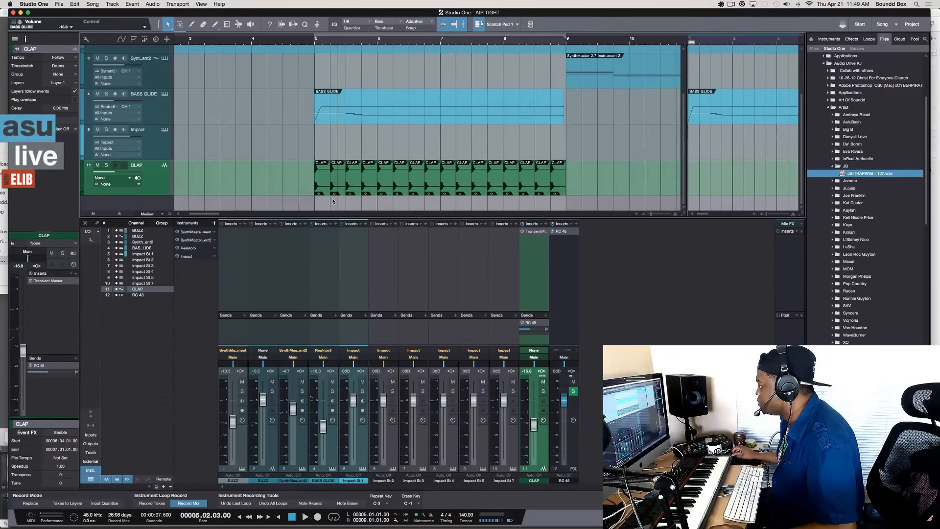
click(315, 43)
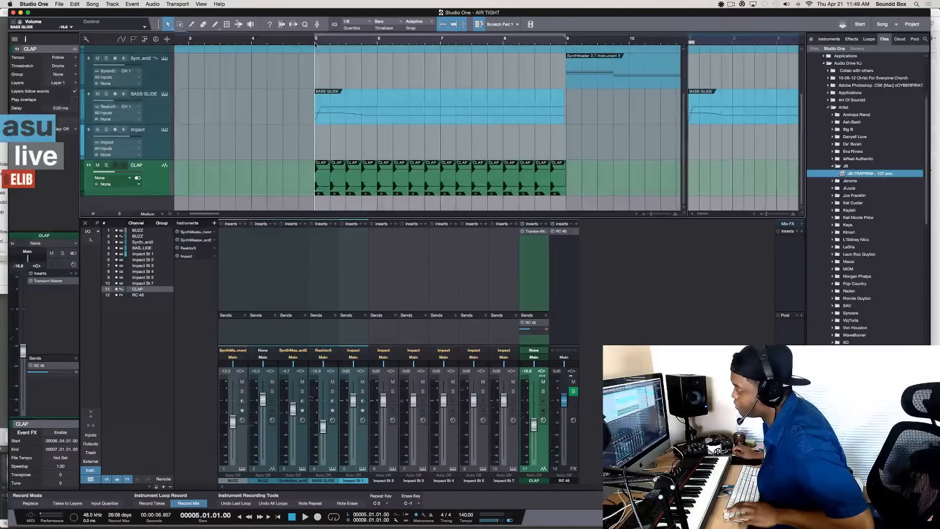
key(space)
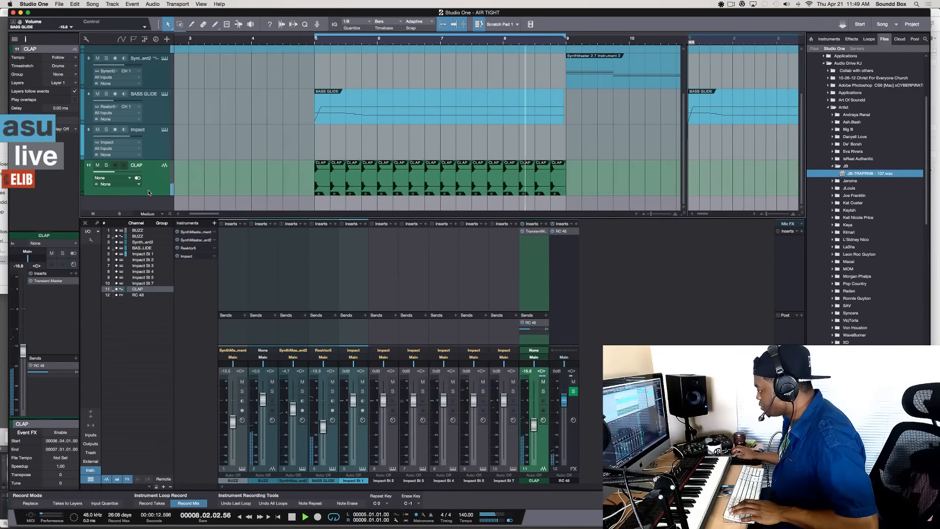
key(space)
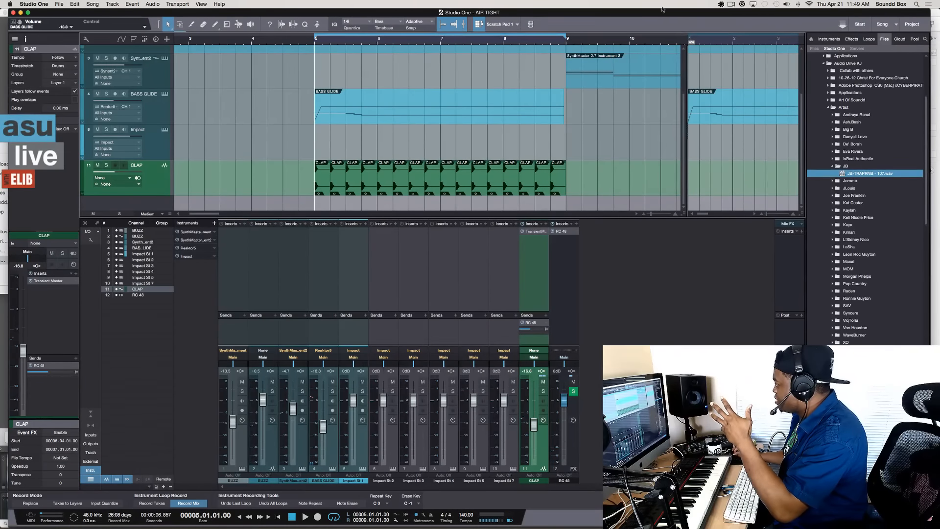
Step: Find Kontakt 5 among the instruments and add it as a new instrument track below the CLAP track
click(852, 39)
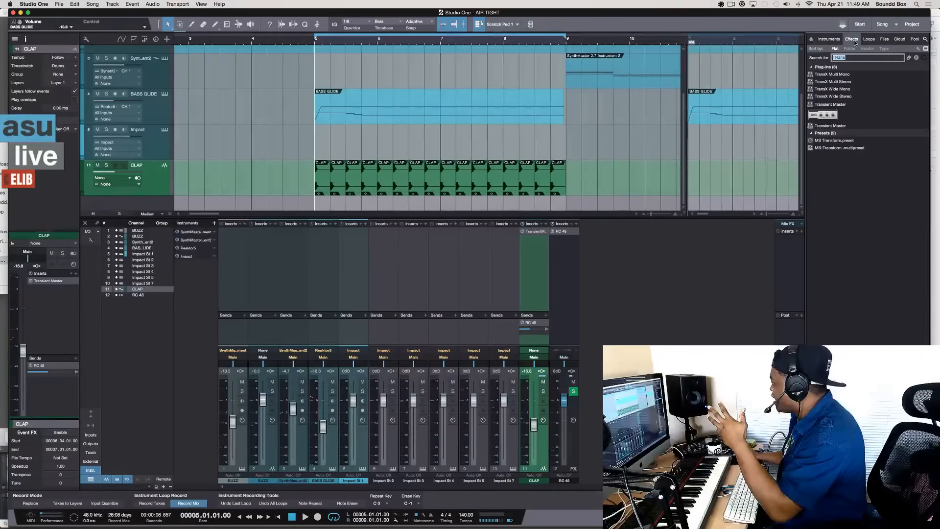
click(828, 39)
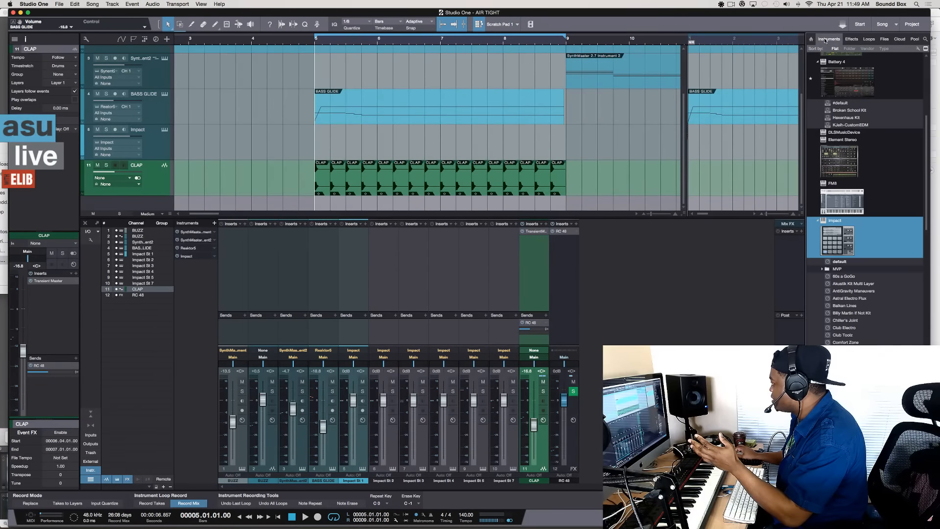
scroll(852, 232, down, 2)
scroll(853, 232, down, 10)
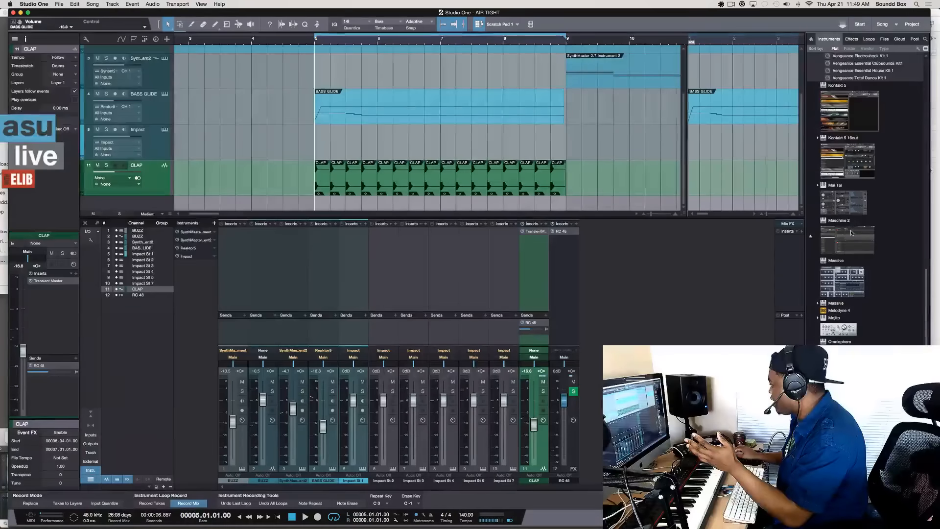
scroll(851, 233, up, 3)
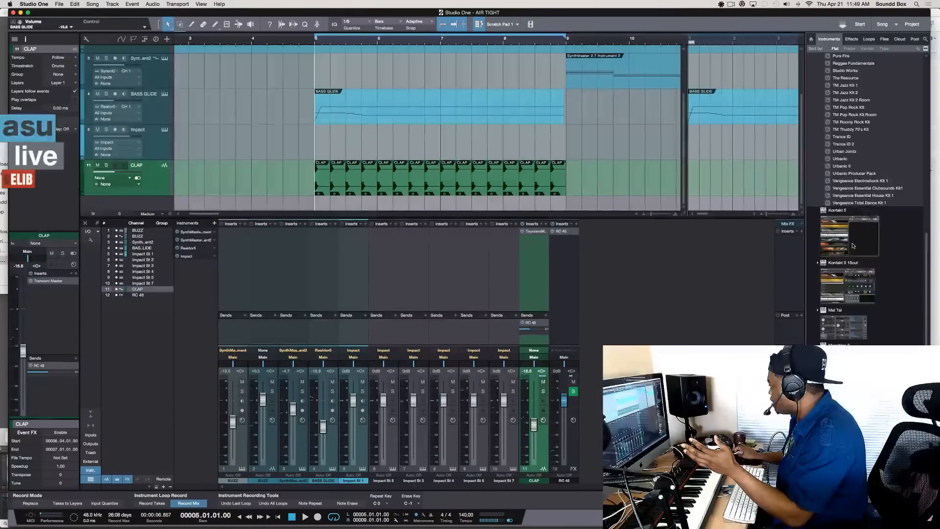
drag(852, 250, 342, 205)
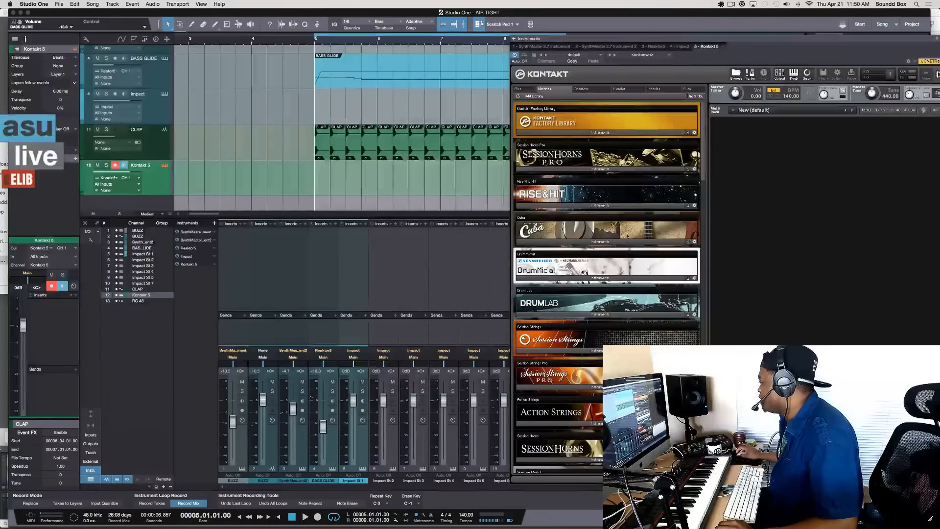
Step: Expand the Rise & Hit instruments and browse the Kontakt library list for a suitable percussive sound
click(600, 205)
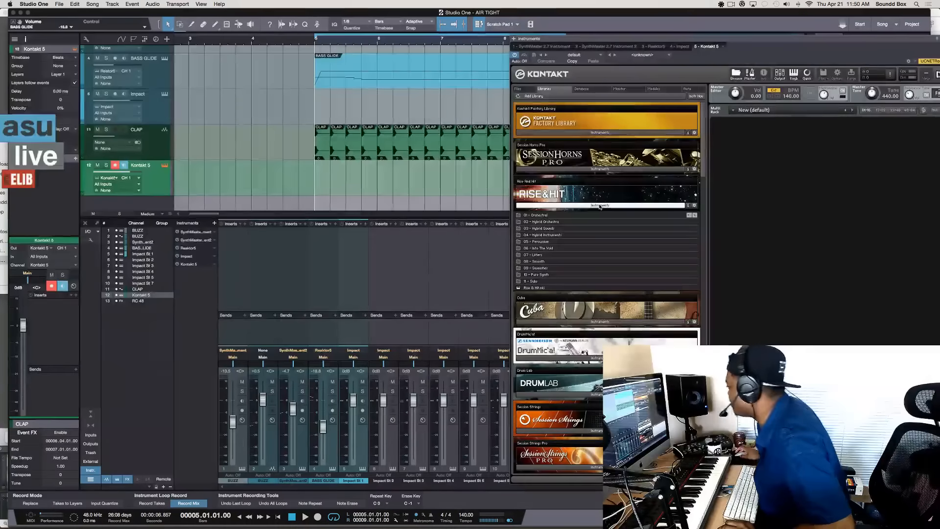
scroll(597, 210, down, 3)
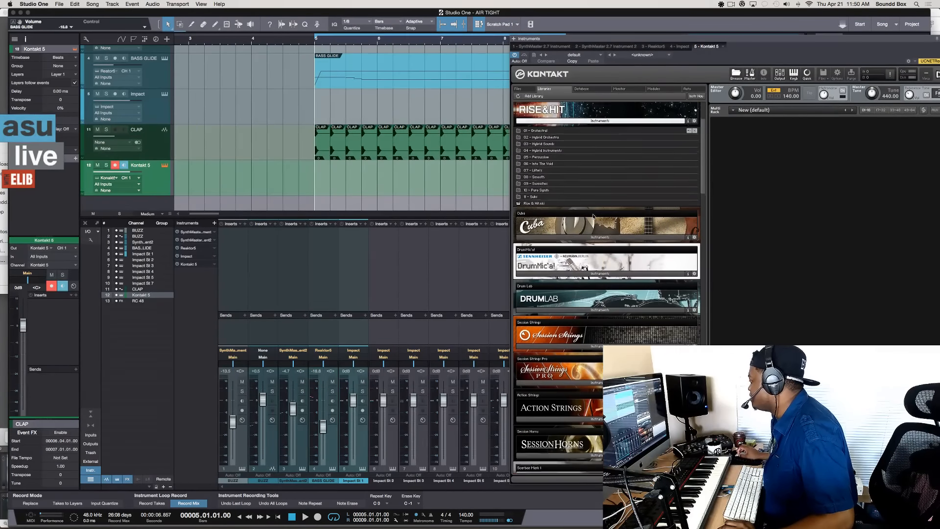
scroll(593, 216, down, 3)
scroll(591, 216, down, 3)
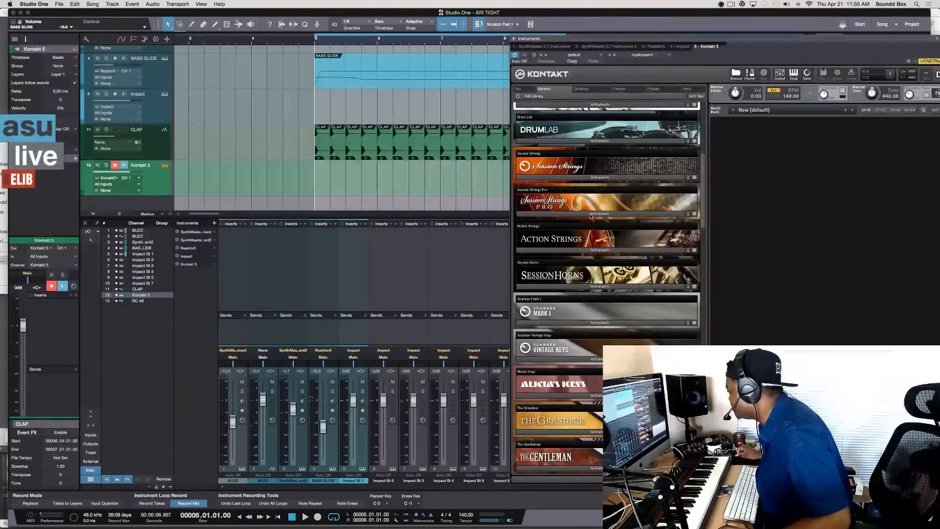
scroll(590, 216, down, 10)
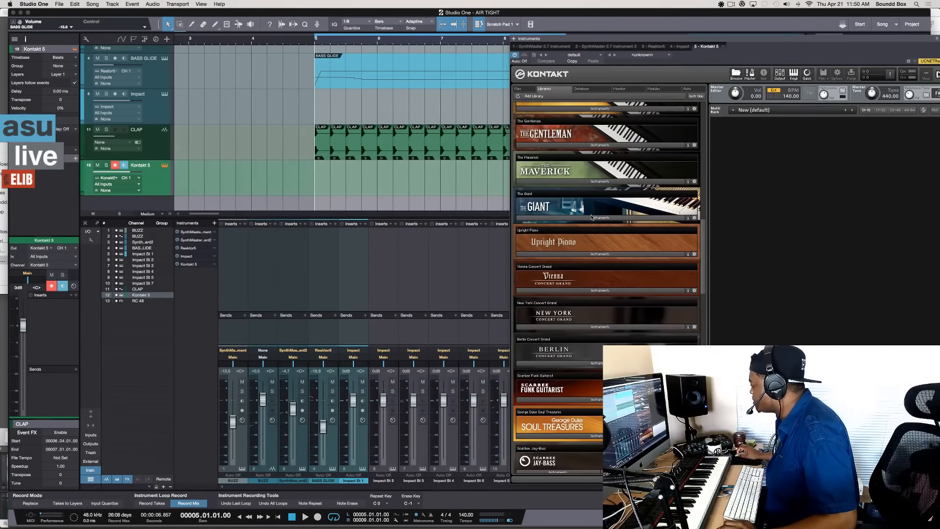
scroll(592, 217, up, 1)
scroll(592, 218, down, 7)
scroll(593, 218, up, 4)
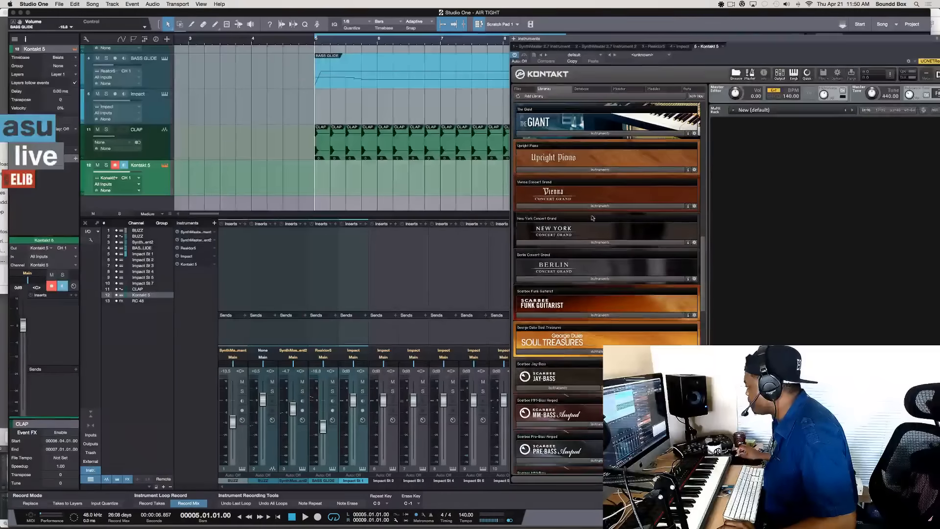
scroll(592, 218, up, 2)
scroll(606, 220, down, 15)
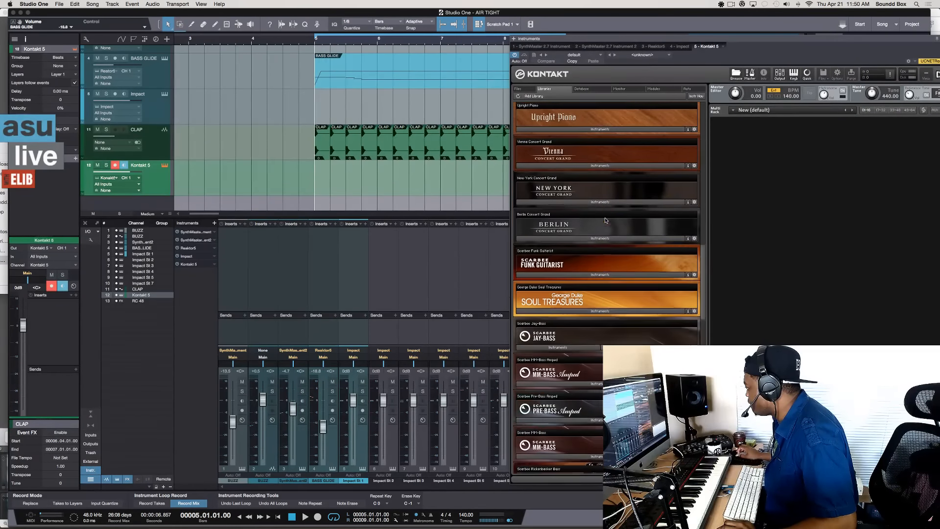
scroll(607, 220, down, 10)
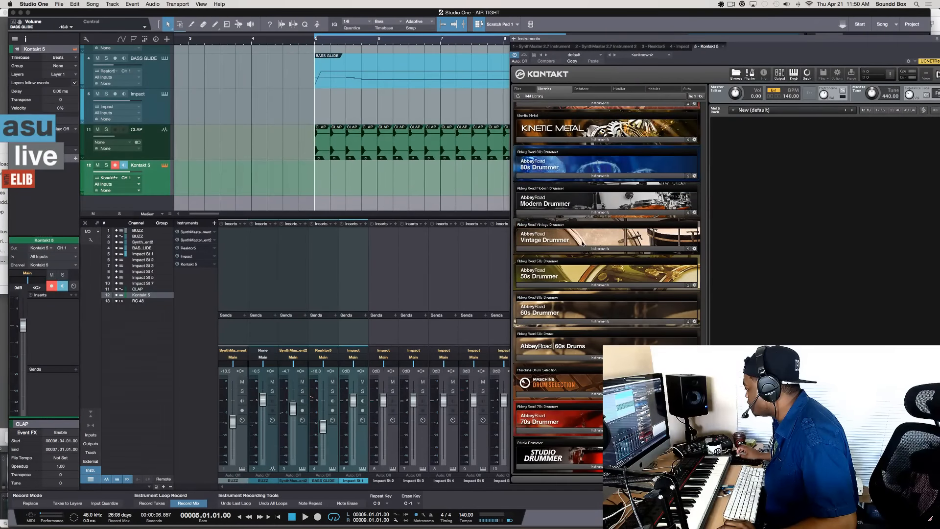
scroll(582, 243, up, 15)
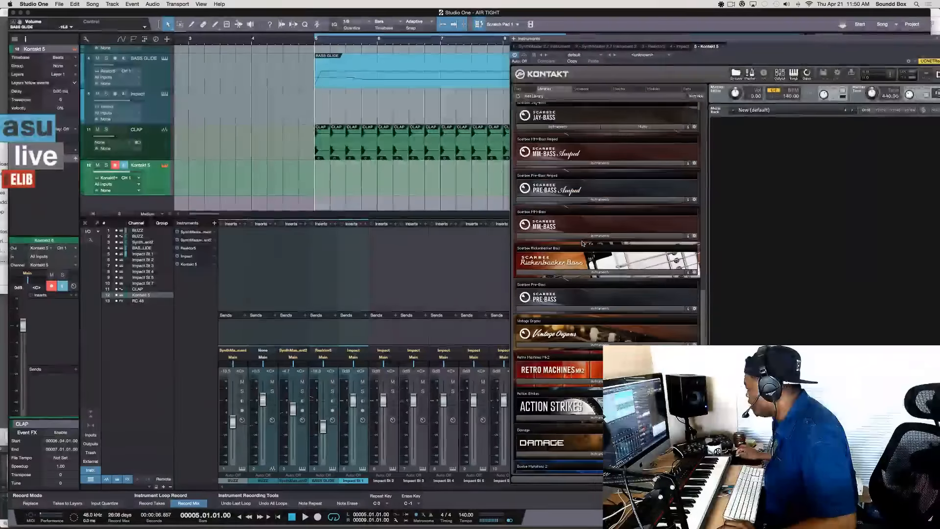
scroll(582, 244, up, 15)
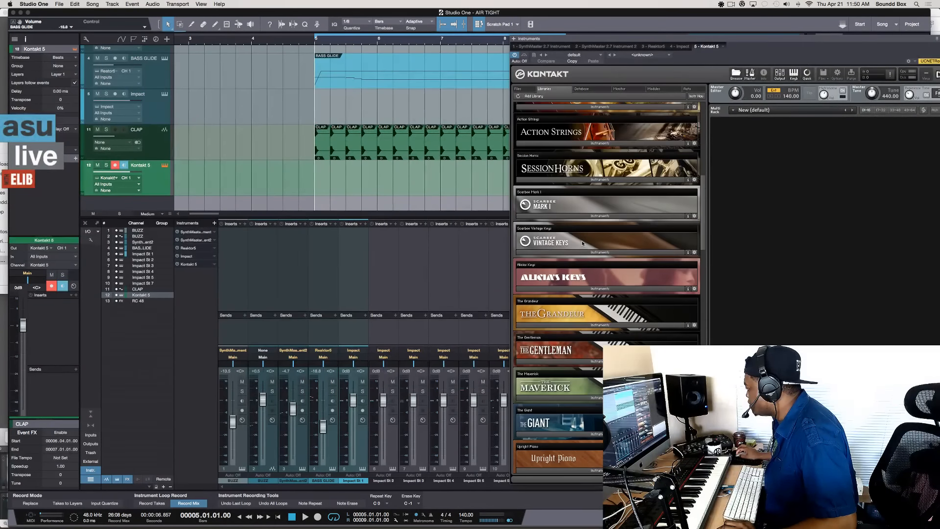
scroll(582, 240, up, 10)
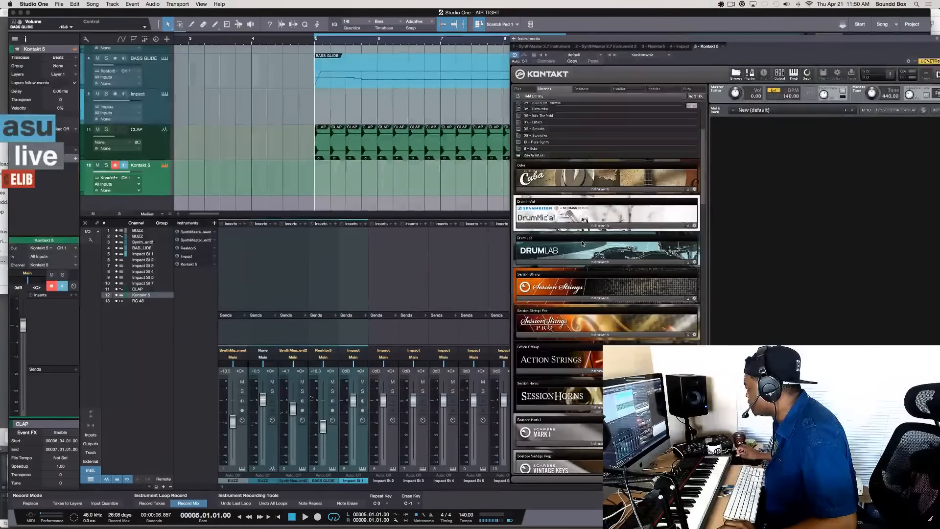
scroll(582, 243, up, 2)
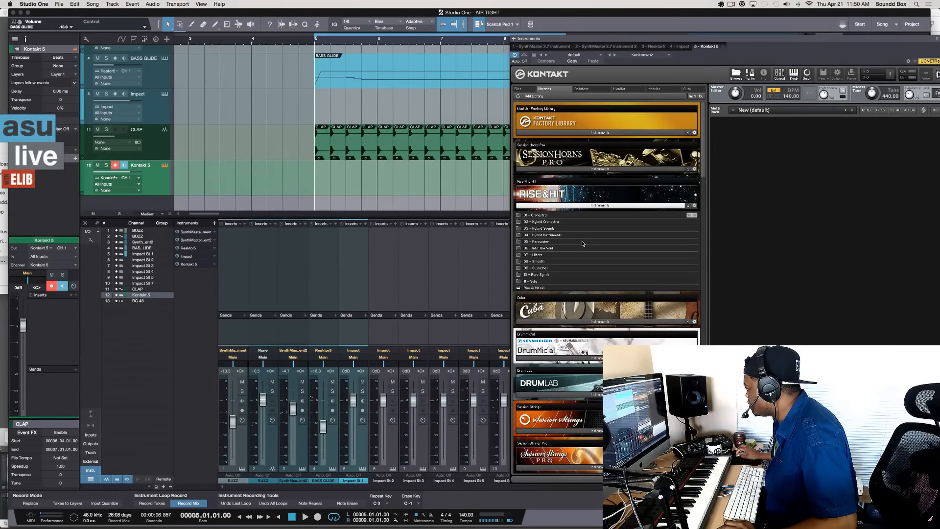
scroll(582, 243, down, 15)
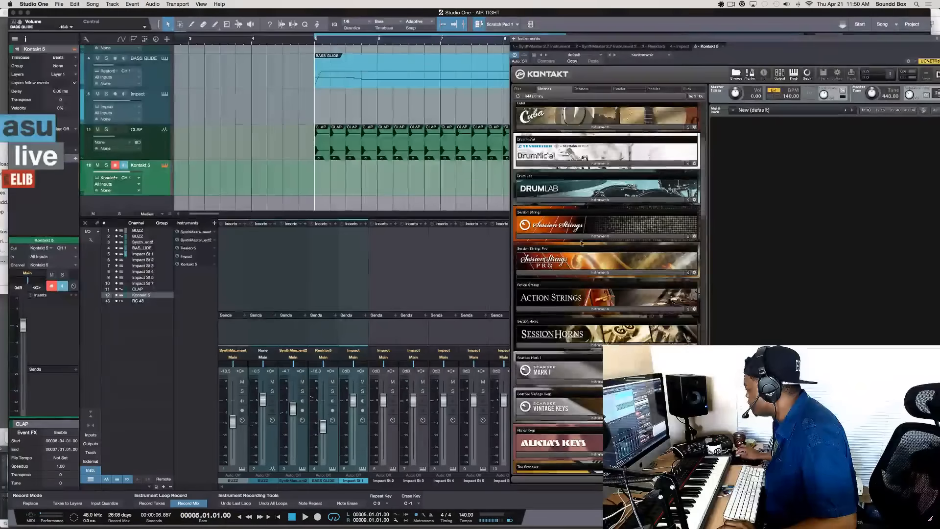
scroll(582, 243, down, 2)
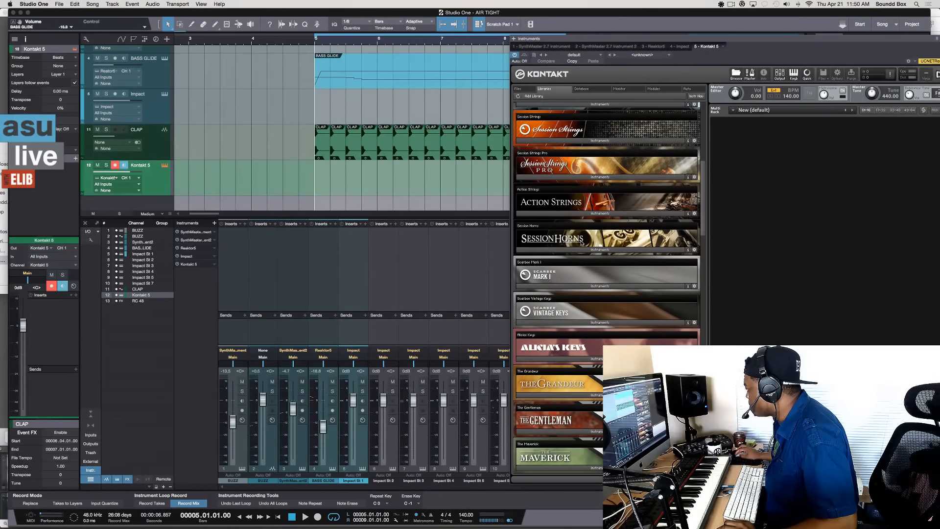
scroll(581, 244, down, 4)
scroll(580, 242, down, 8)
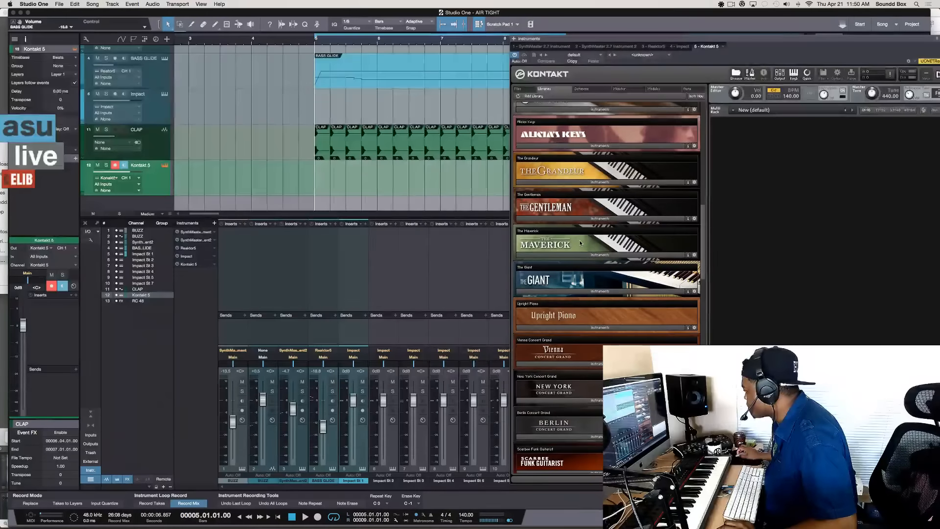
scroll(580, 242, down, 12)
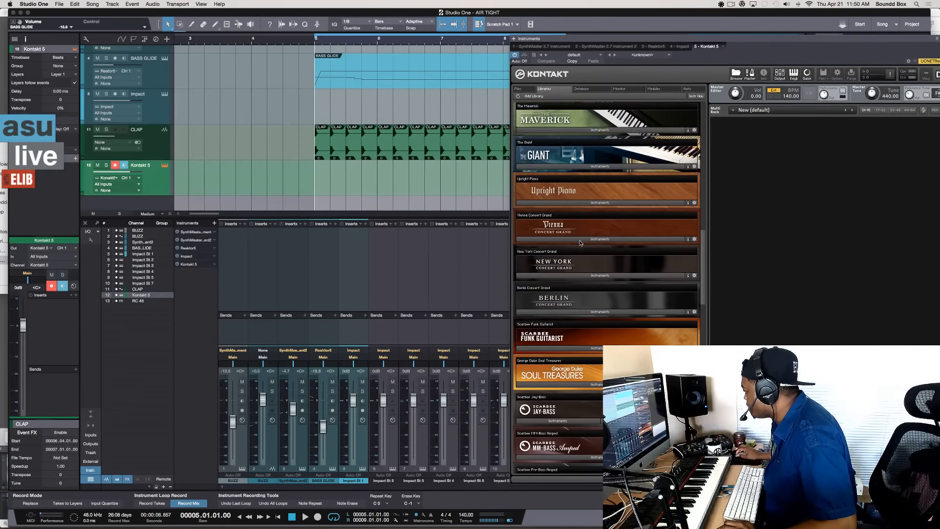
scroll(579, 243, down, 10)
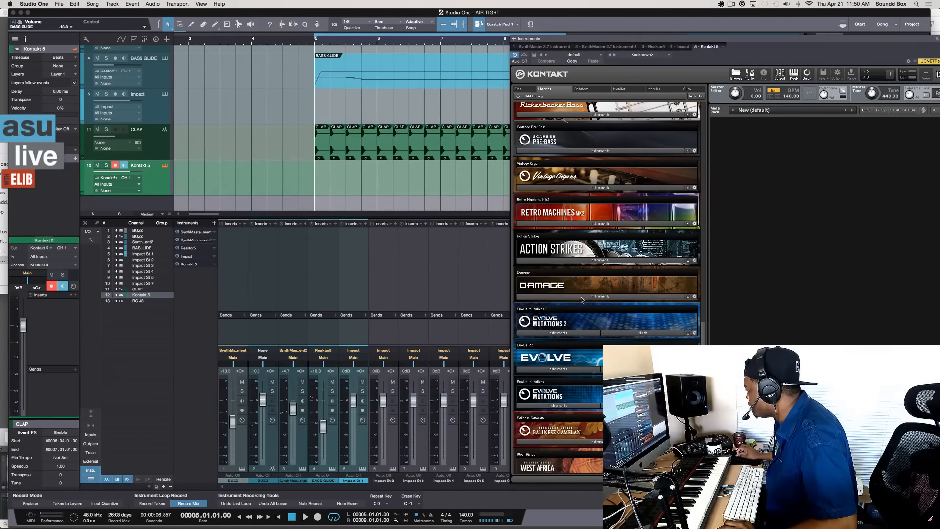
Step: Expand the Damage and Kinetic Metal instruments and load Bhang Drum from Kinetic Metal
click(581, 297)
scroll(581, 299, down, 3)
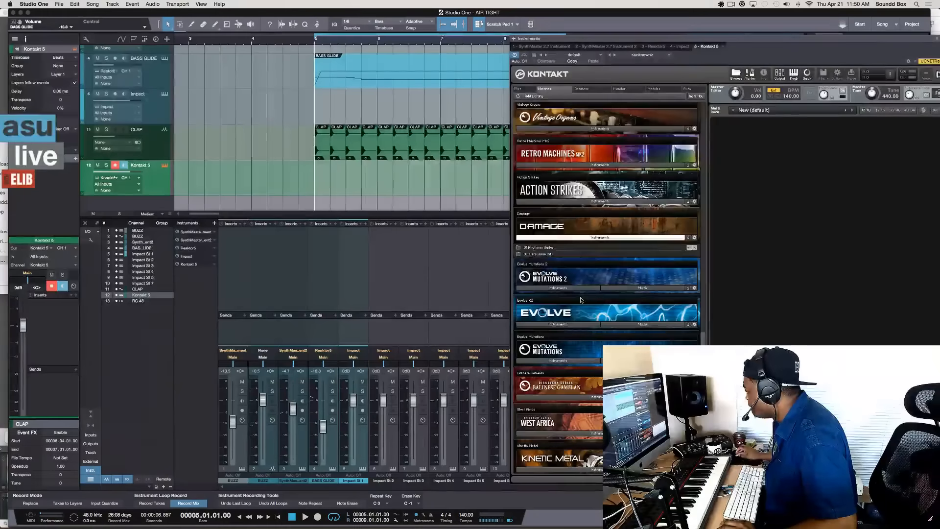
scroll(581, 299, down, 4)
scroll(581, 300, down, 2)
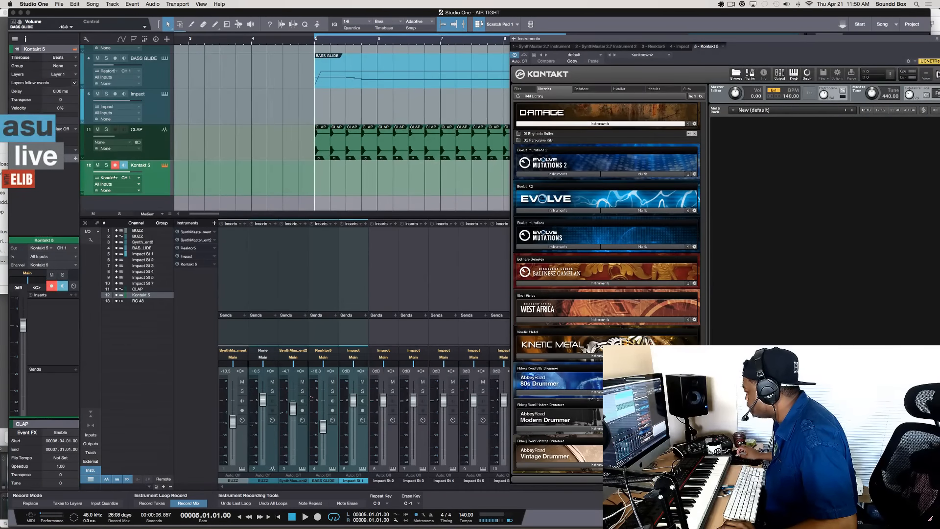
click(563, 355)
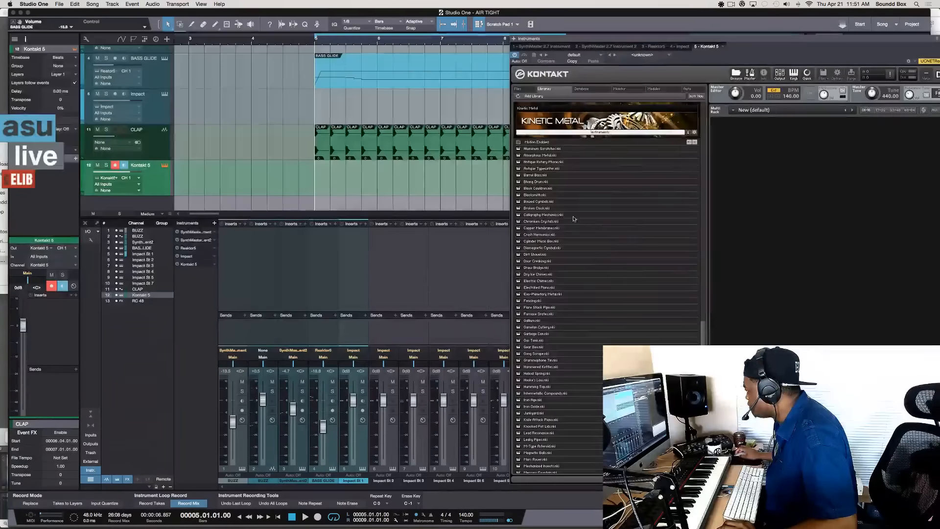
click(541, 183)
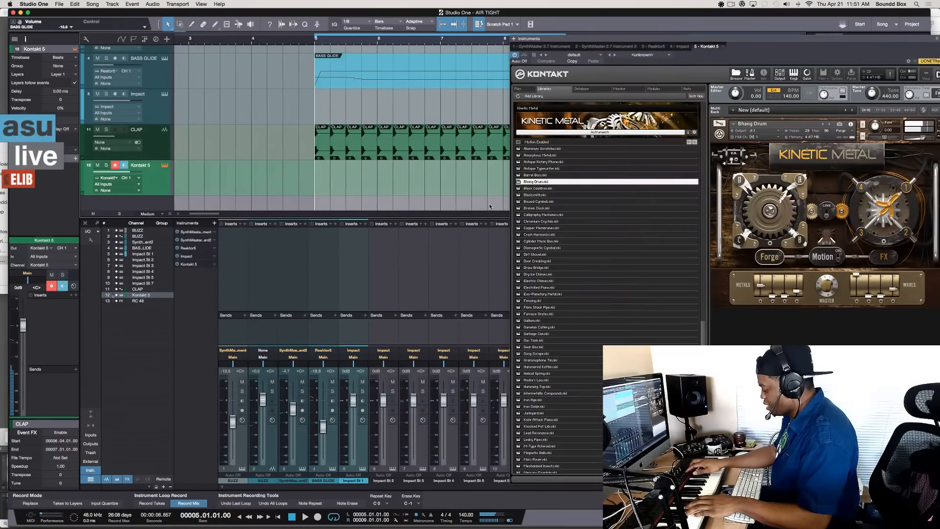
Step: Audition Bhang Drum against the loop and adjust its Metals and Waves levels
key(space)
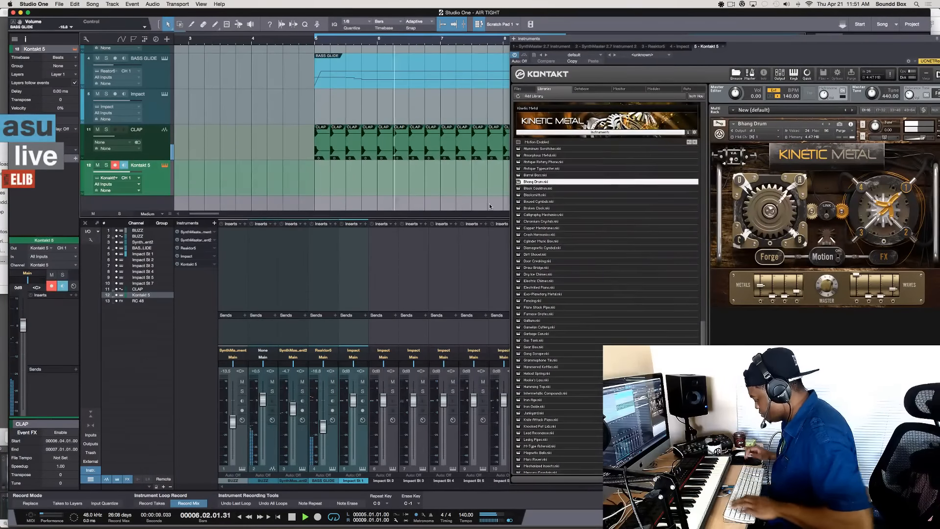
key(space)
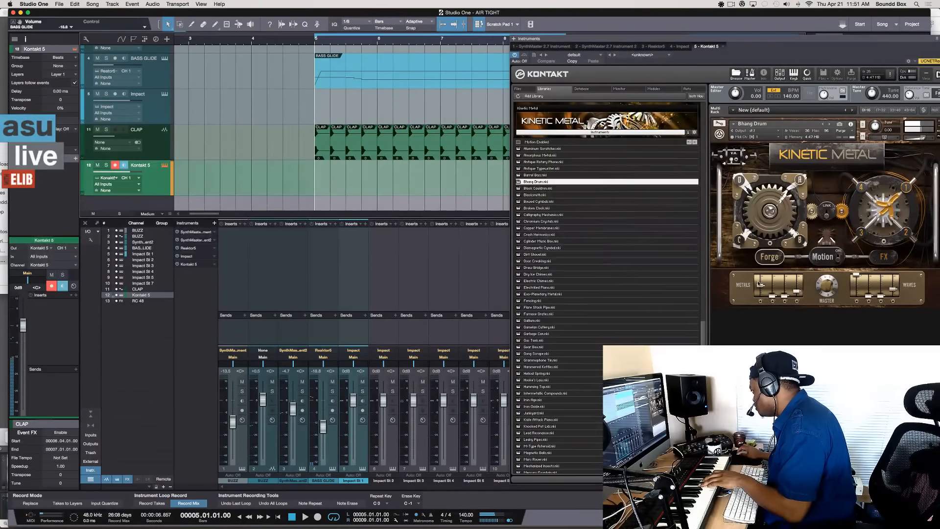
mouse_move(758, 283)
mouse_down()
mouse_move(760, 294)
mouse_move(760, 271)
mouse_up()
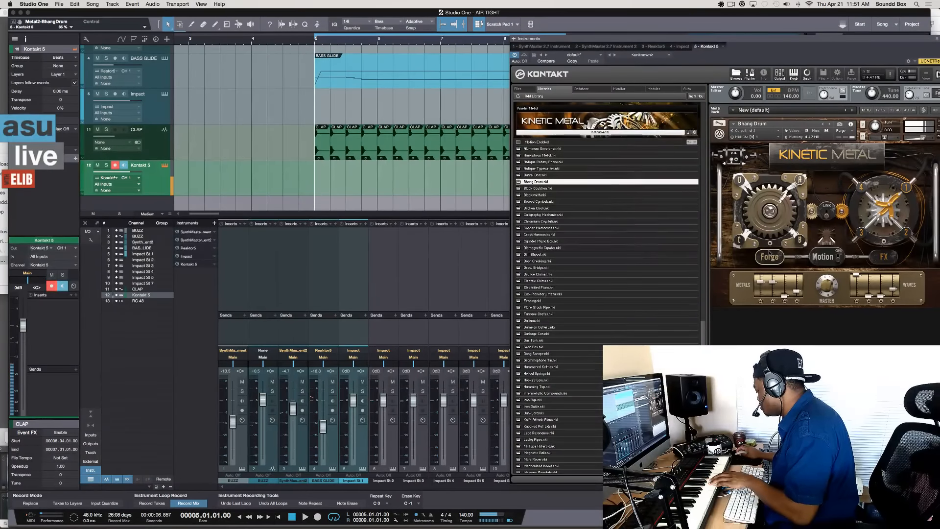
click(785, 298)
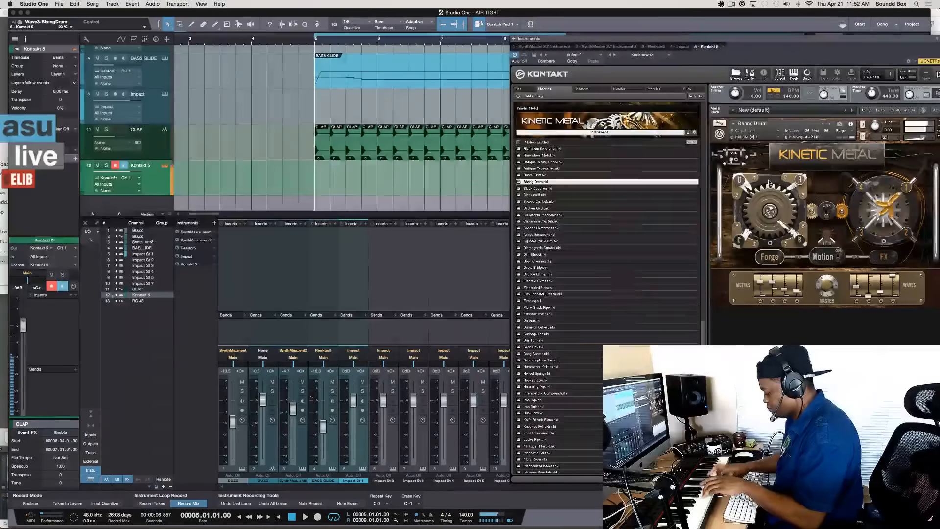
Step: Play the loop and record a Bhang Drum part on the Kontakt 5 track up to bar 9
key(space)
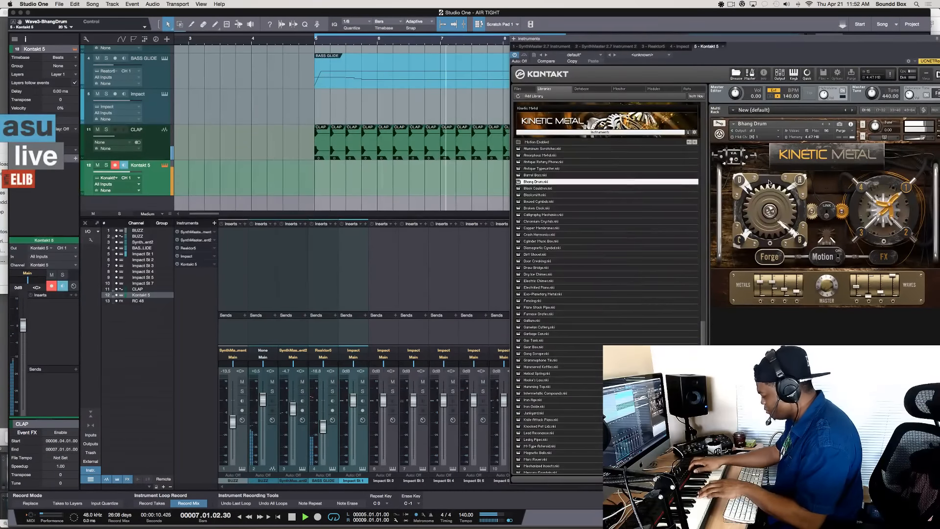
key(KP_Multiply)
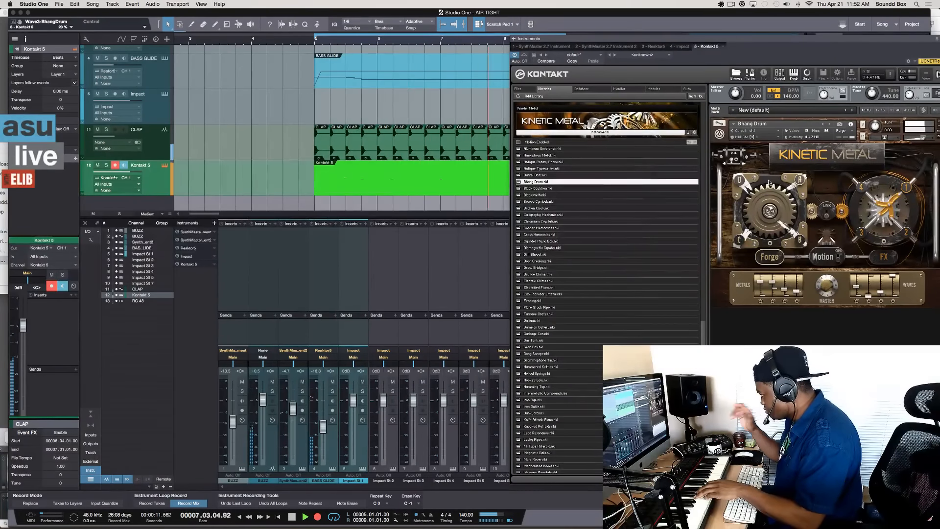
key(KP_Multiply)
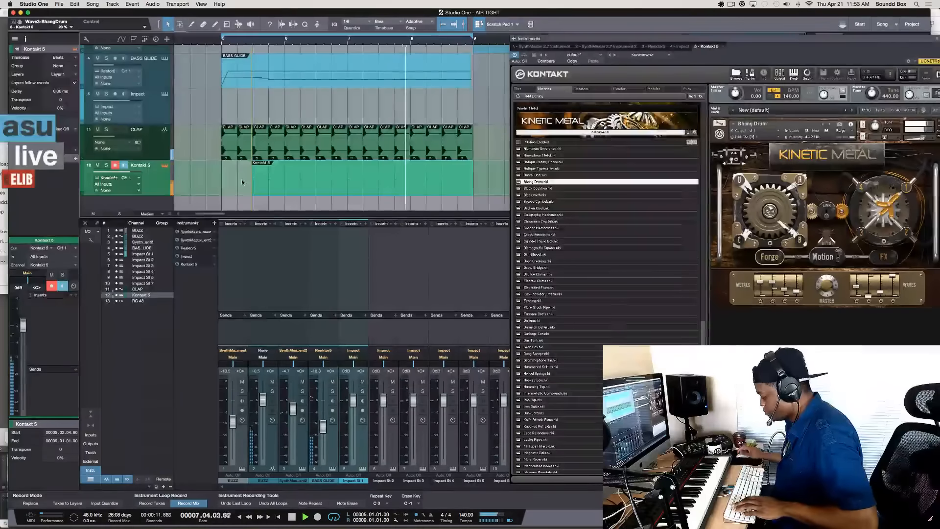
Step: Fill the gap at the start of the Kontakt 5 part so it begins at bar 5, and play the loop back
key(KP_Multiply)
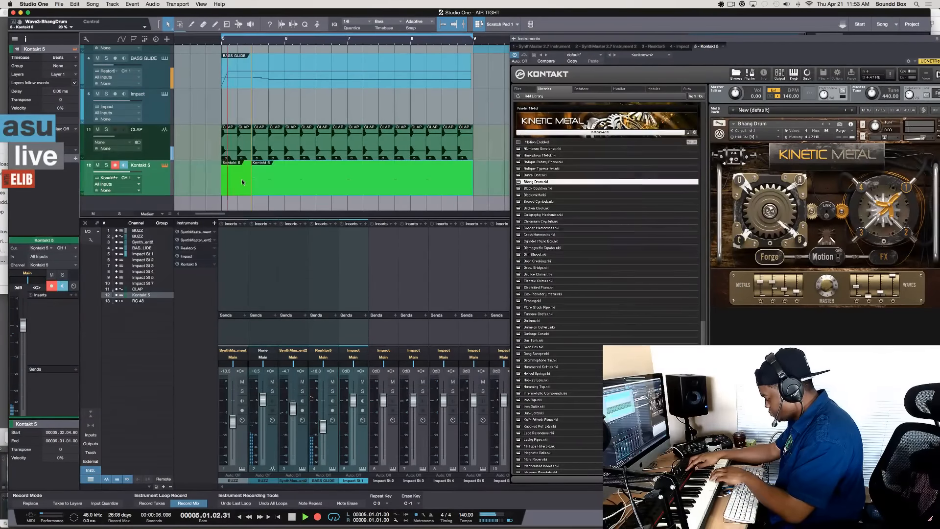
key(space)
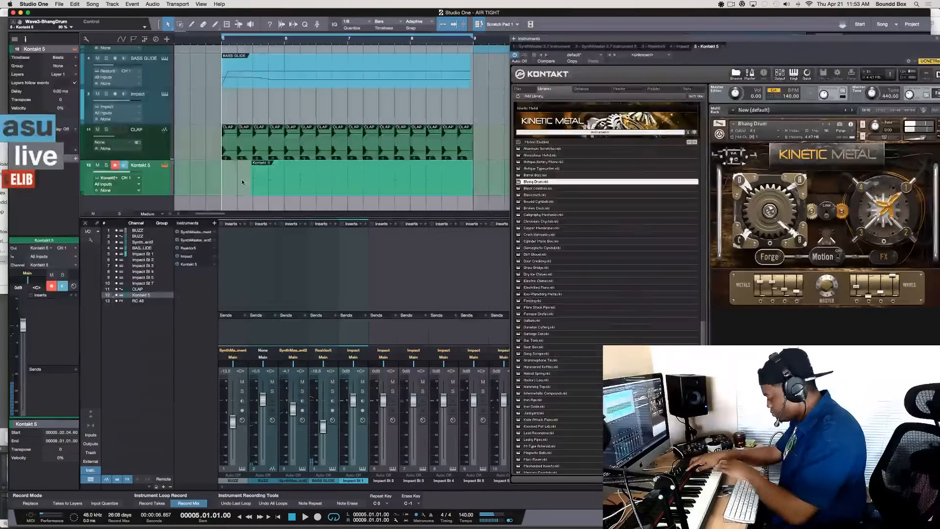
key(space)
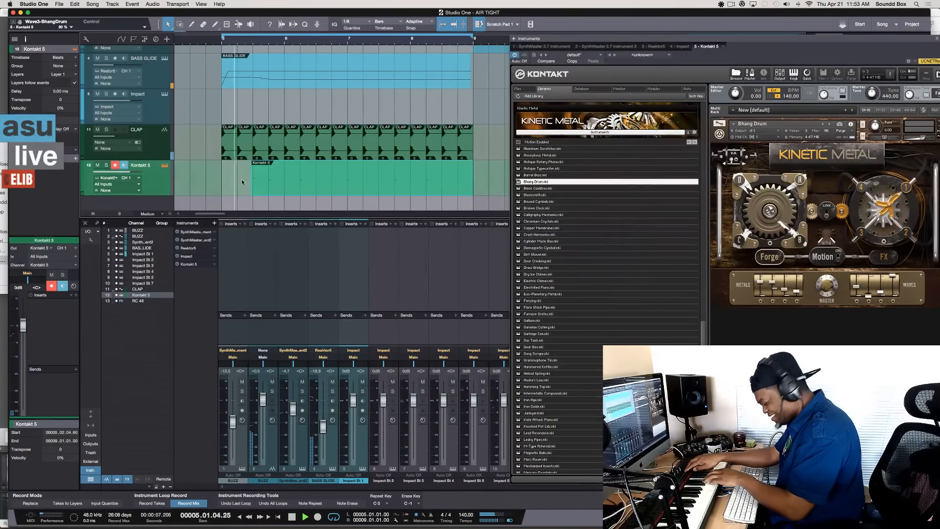
key(space)
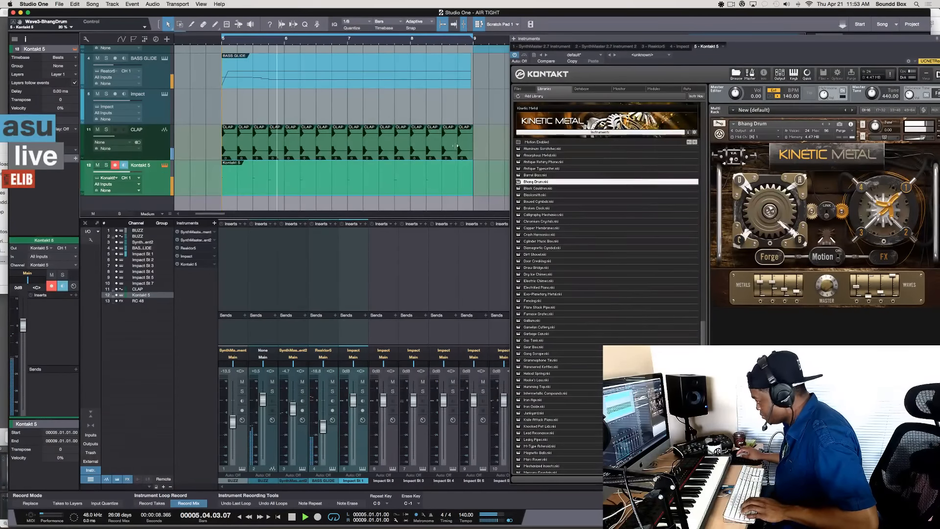
key(space)
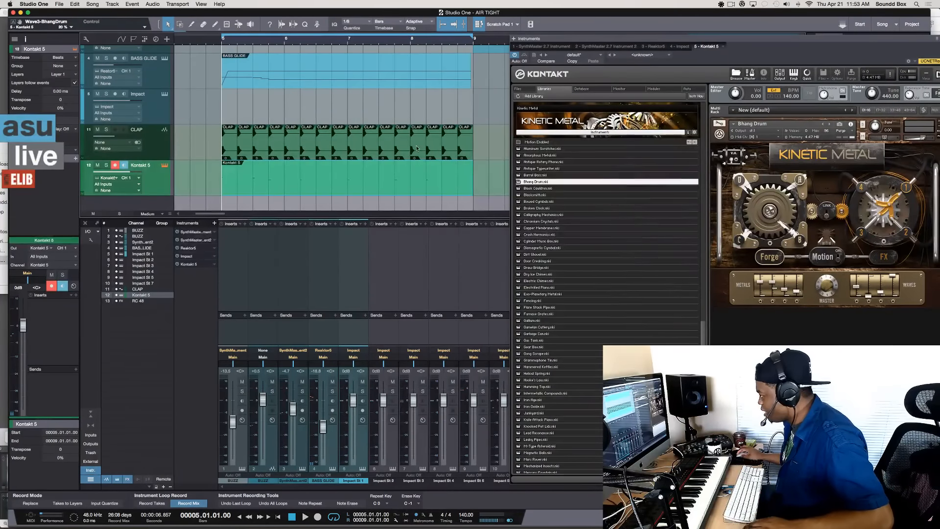
key(KP_Multiply)
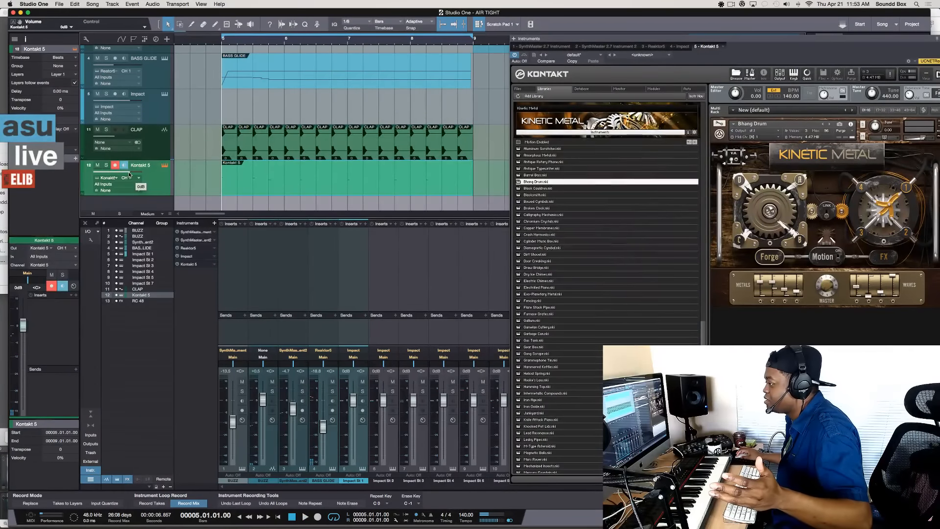
Step: Lower the Kontakt 5 track's volume to -8.6 dB while listening to the loop
drag(129, 174, 121, 175)
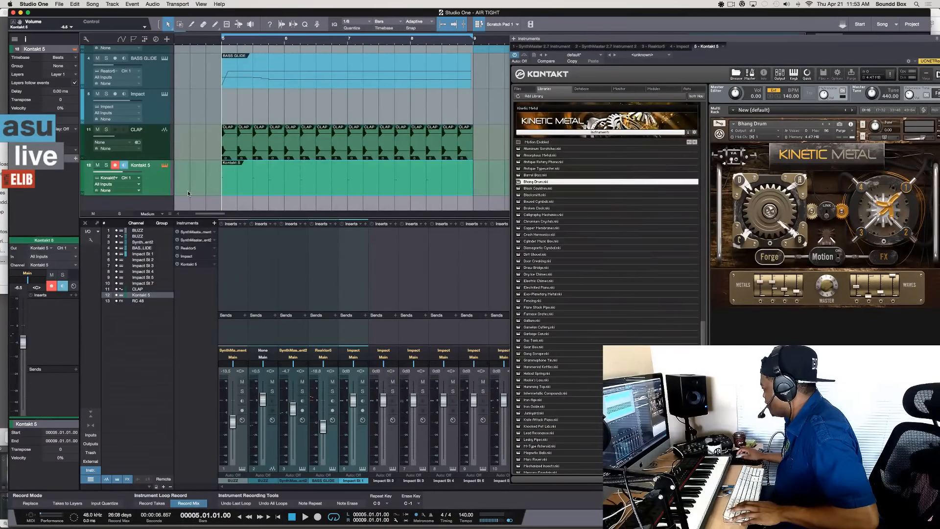
key(space)
drag(125, 174, 121, 175)
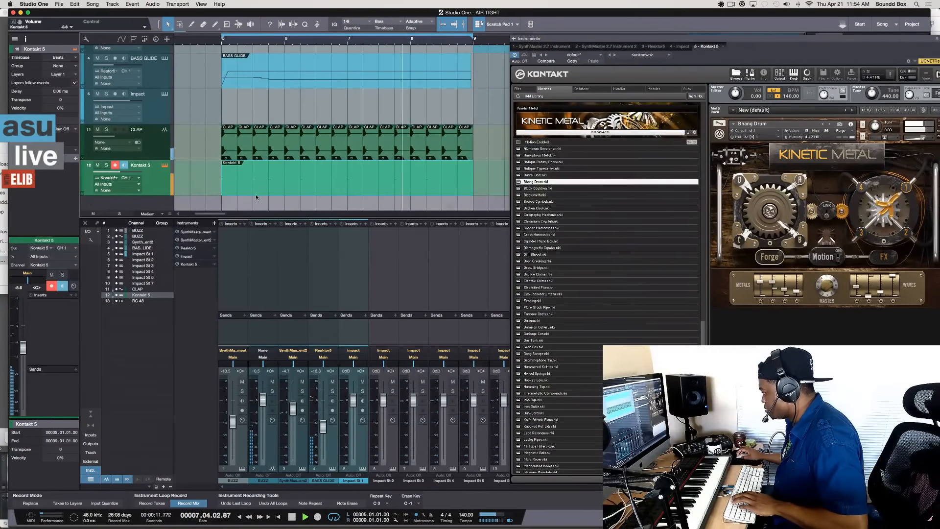
Step: Stop playback and rename the Kontakt 5 track "Mallet DRUM"
key(space)
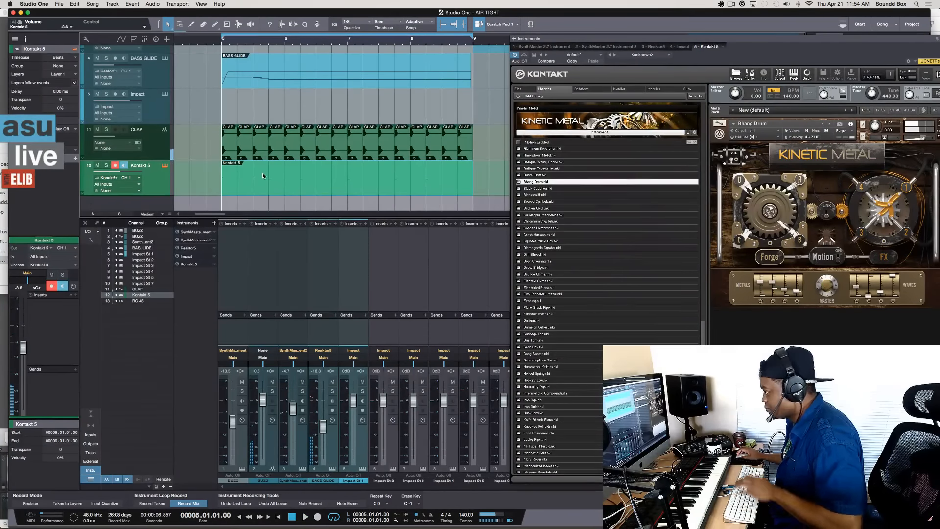
double_click(142, 165)
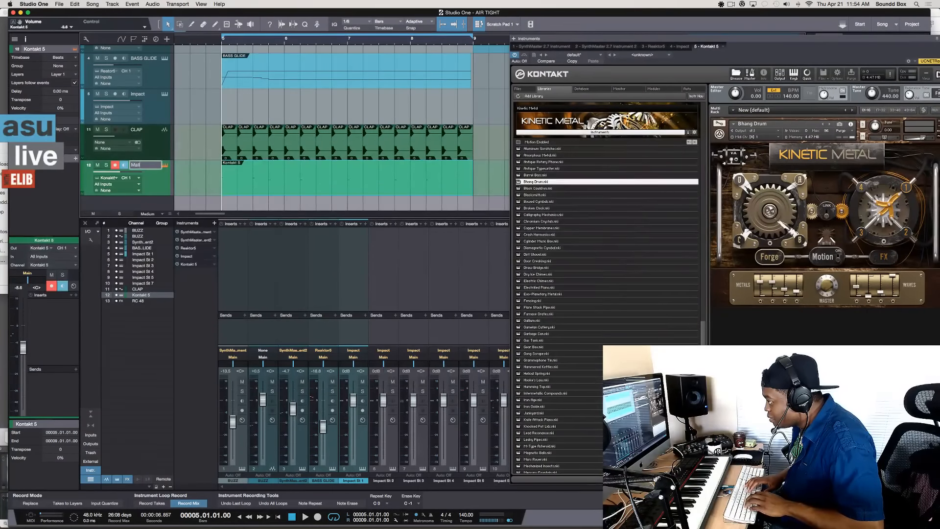
text(t DRUM)
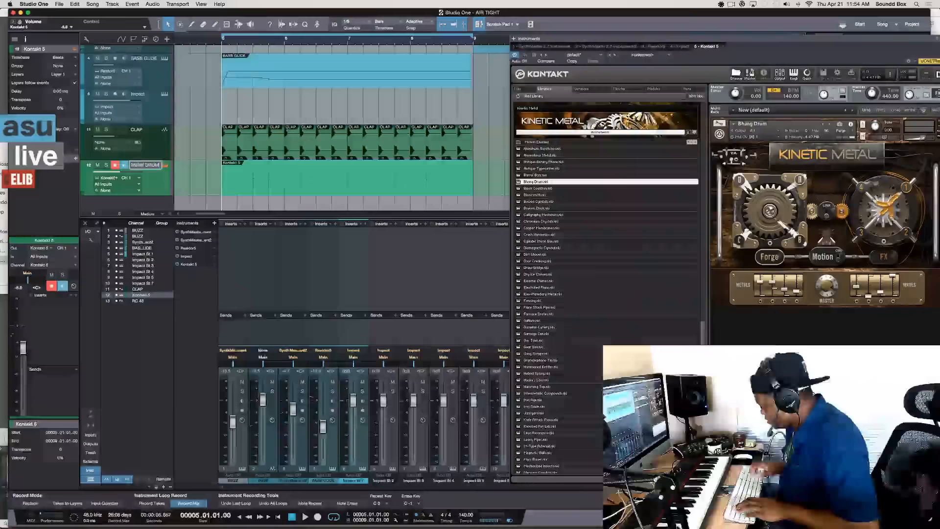
key(Return)
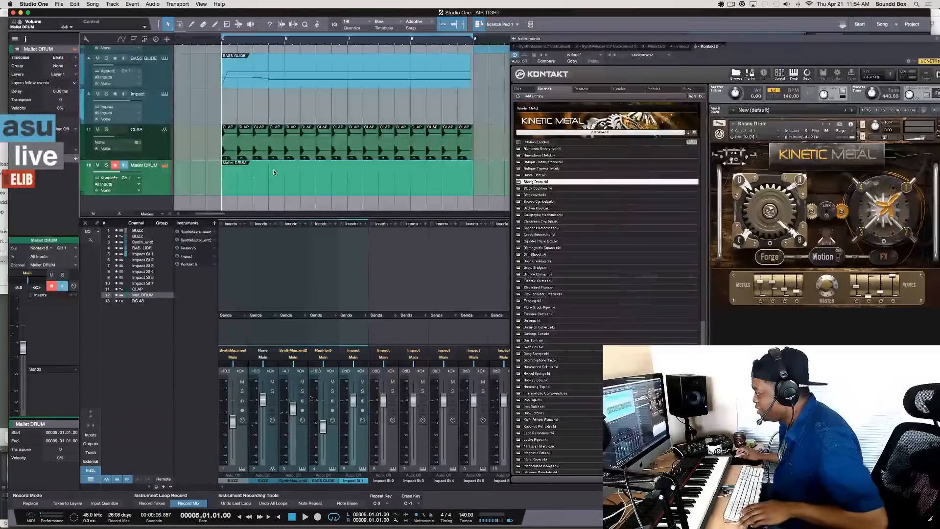
Step: Bounce the Mallet DRUM part to a new audio track and delete the original instrument part during loop playback
key(super+b)
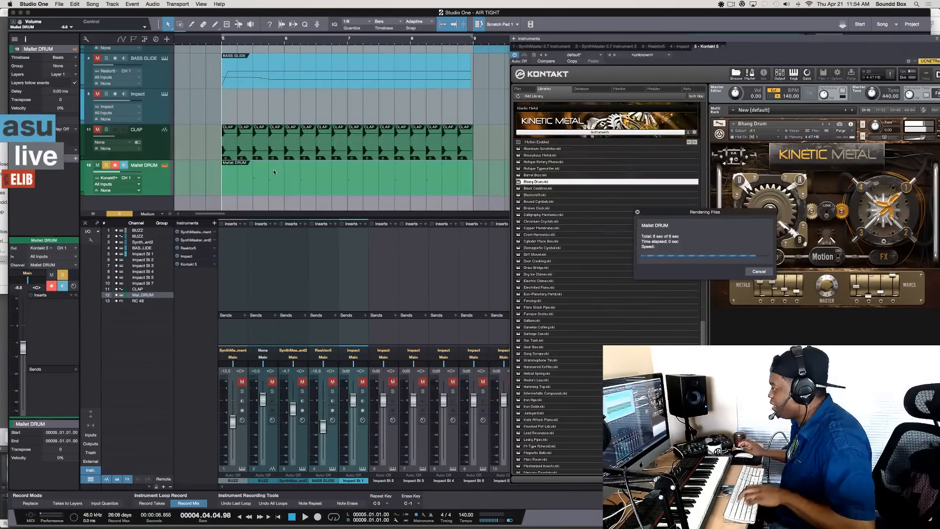
key(space)
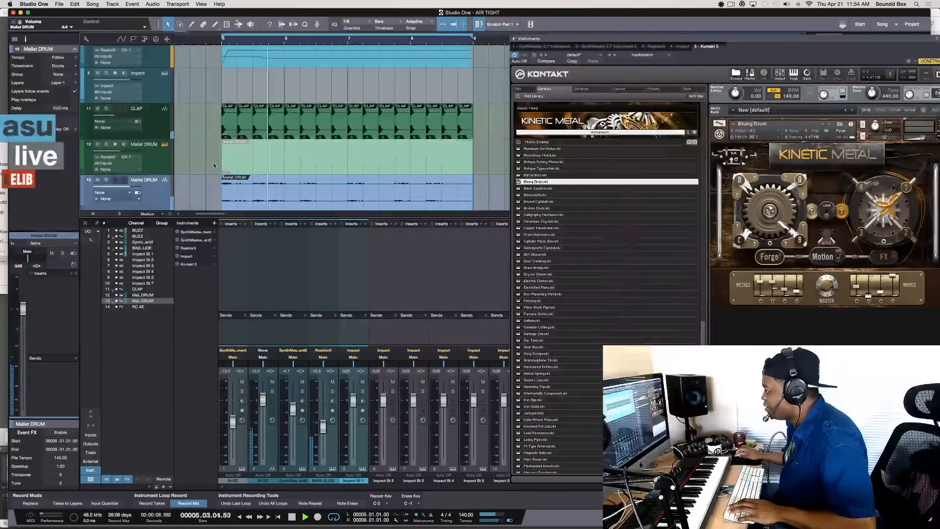
click(258, 160)
key(Delete)
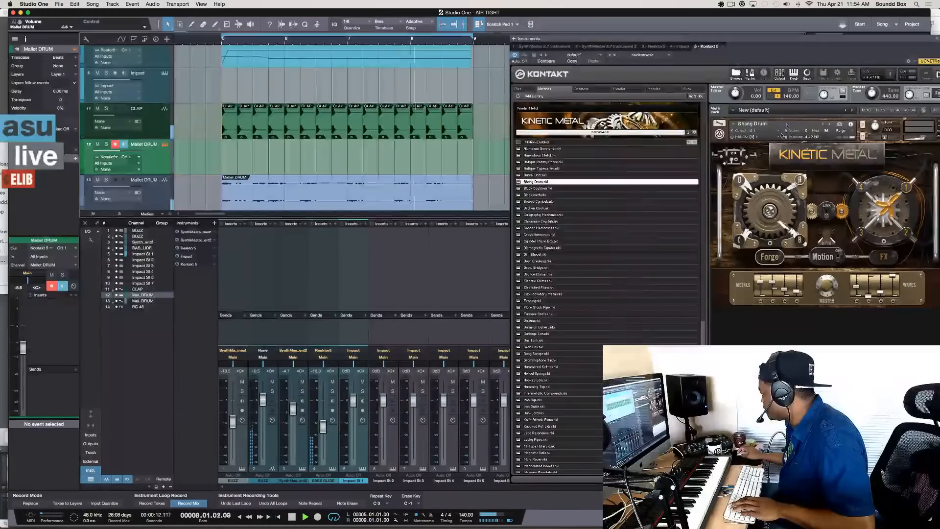
Step: Audition the Kinetic Metal presets Black Cauldron, Blacksmith and Bowed Cymbals against the loop, raising the instrument track's volume for listening
click(828, 125)
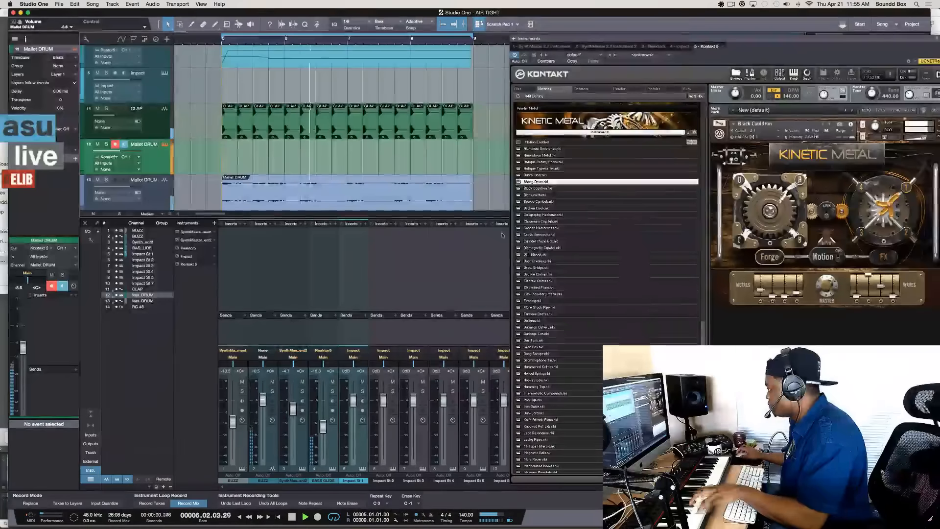
drag(120, 151, 126, 153)
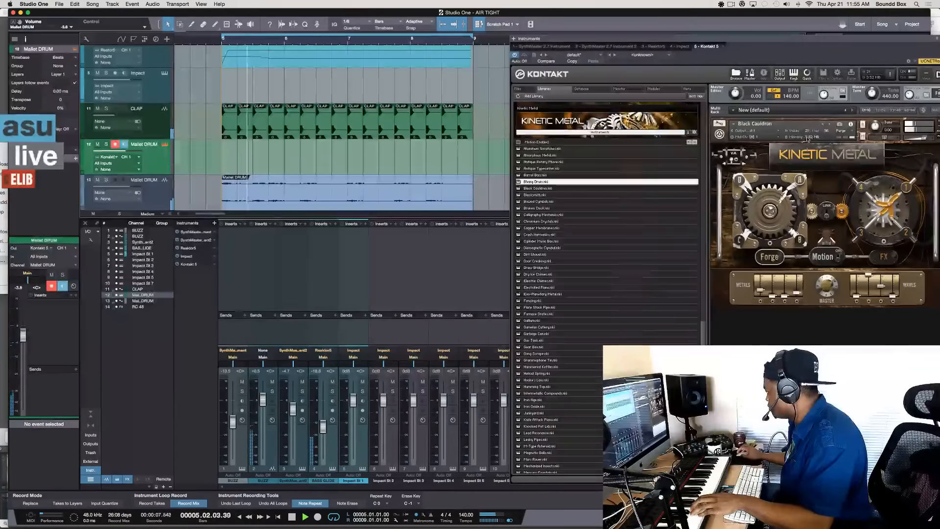
click(829, 126)
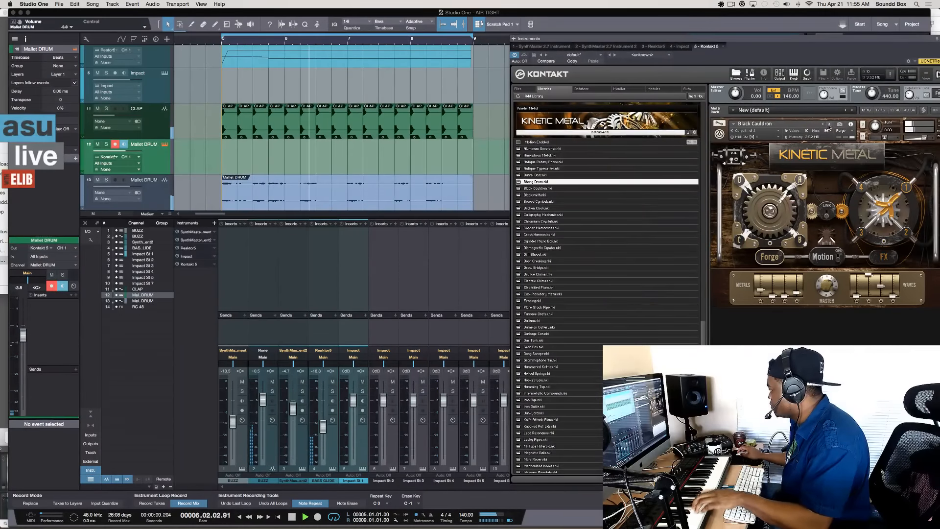
click(829, 125)
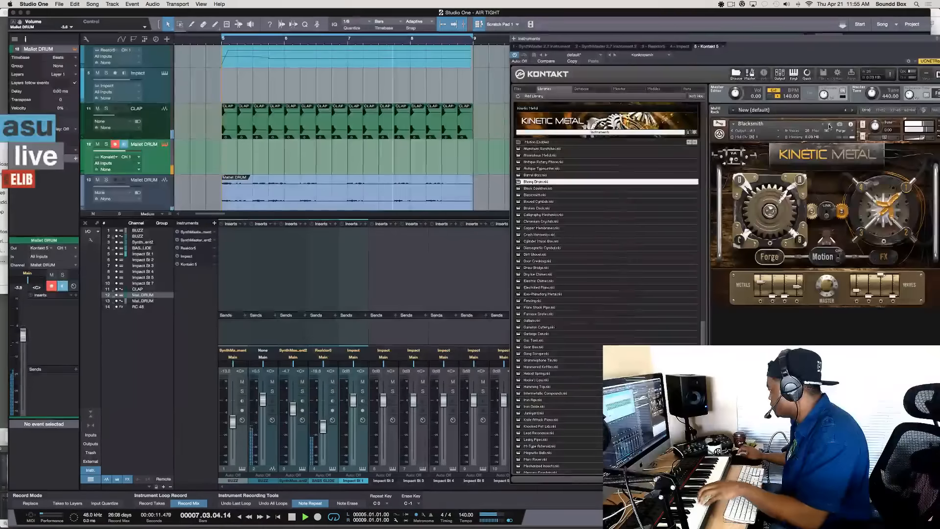
click(829, 125)
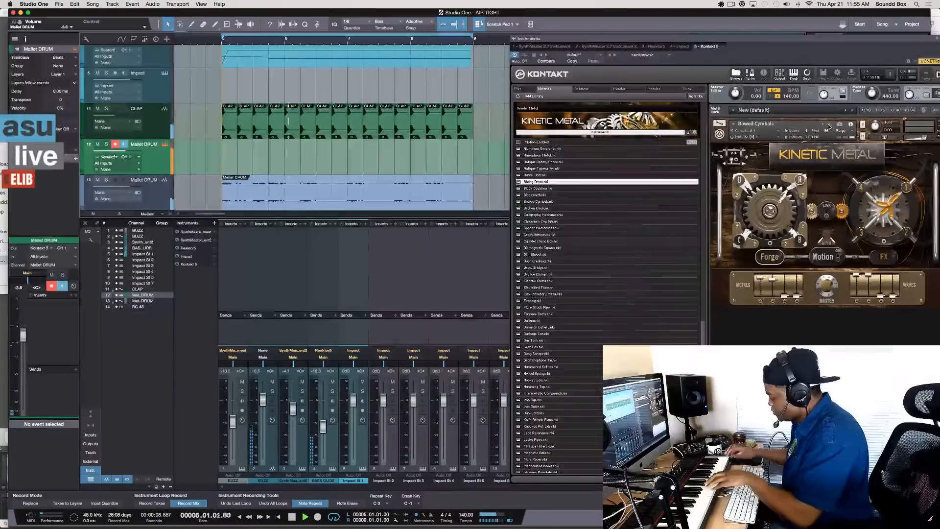
key(space)
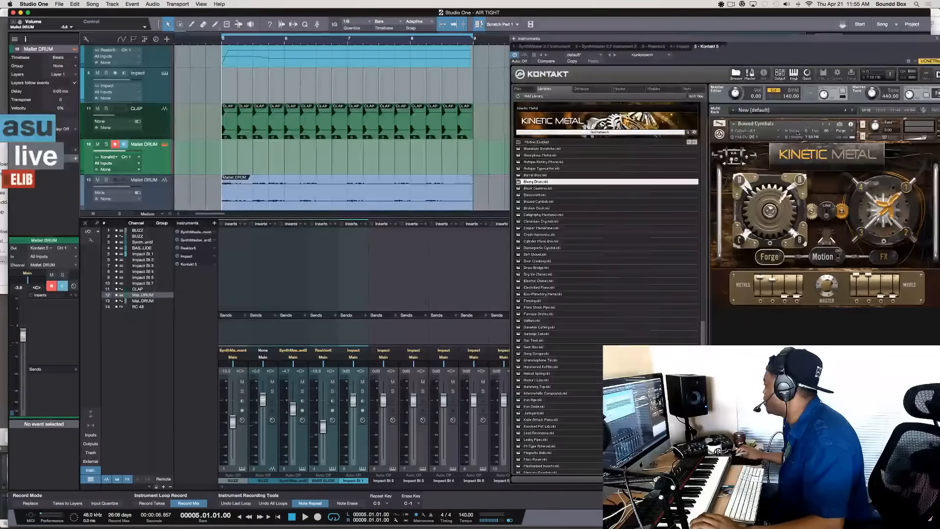
double_click(561, 222)
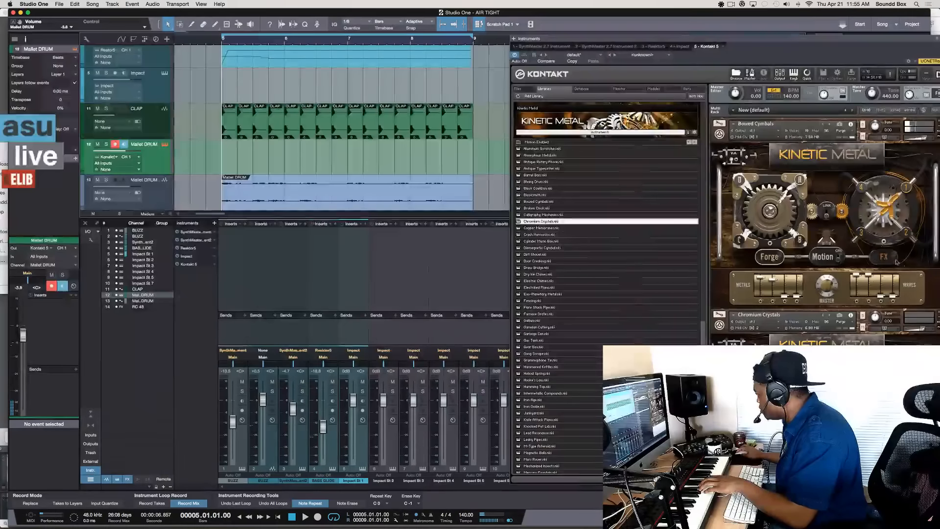
drag(810, 42, 717, 27)
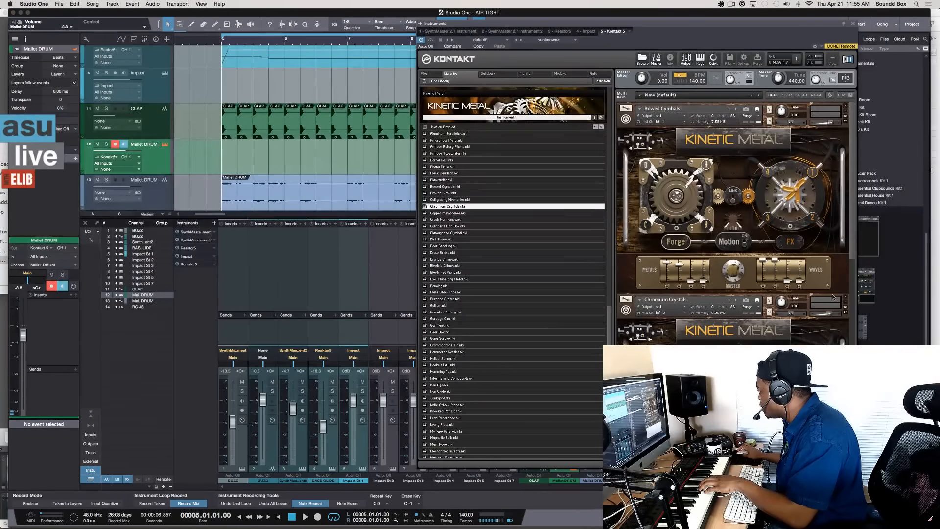
click(846, 297)
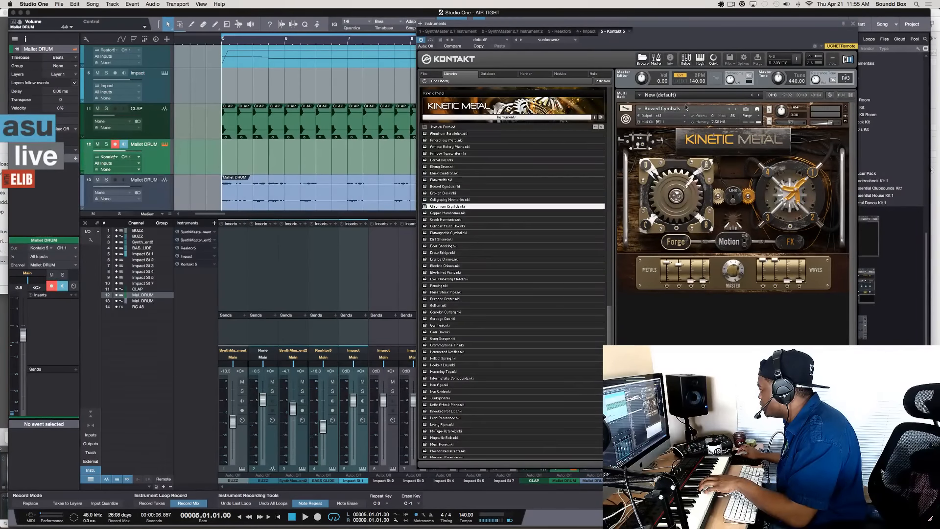
Step: Audition the Broken Clock and Calligraphy Mechanics presets, both on their own and against the loop
click(737, 110)
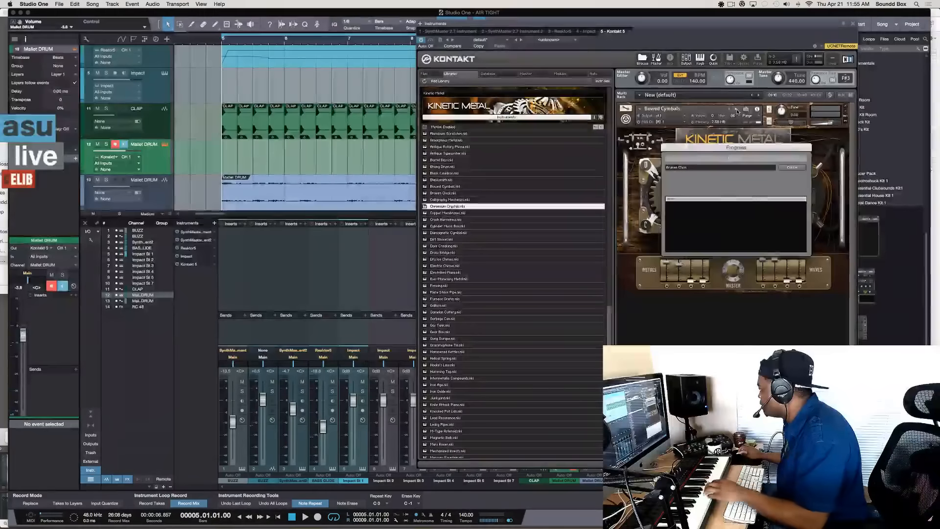
click(737, 111)
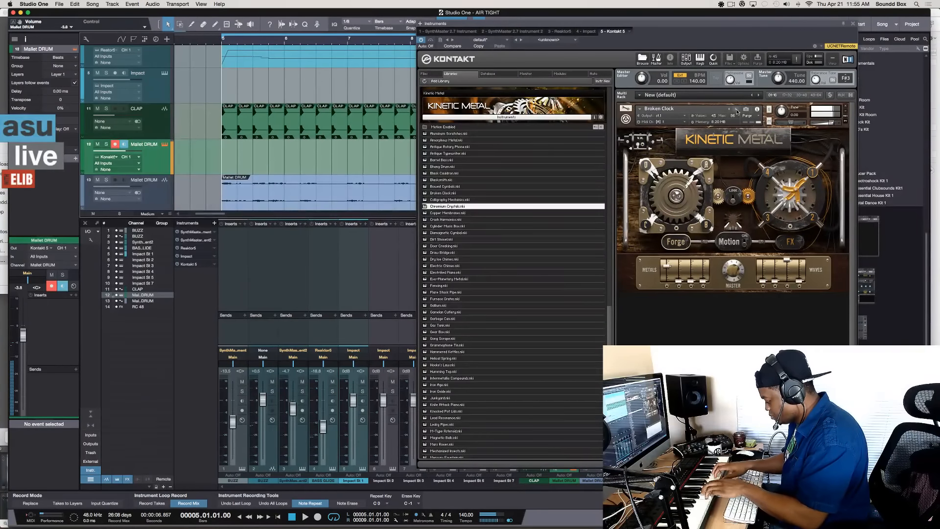
key(space)
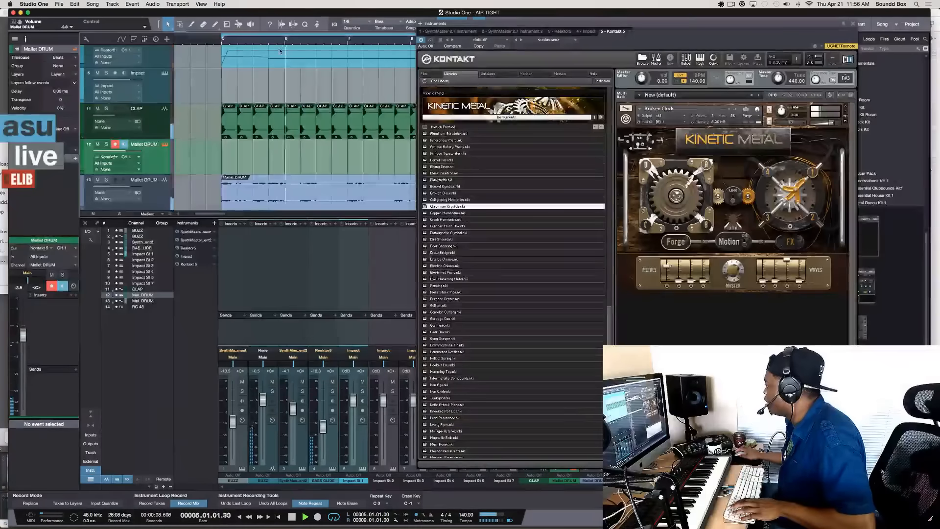
click(737, 109)
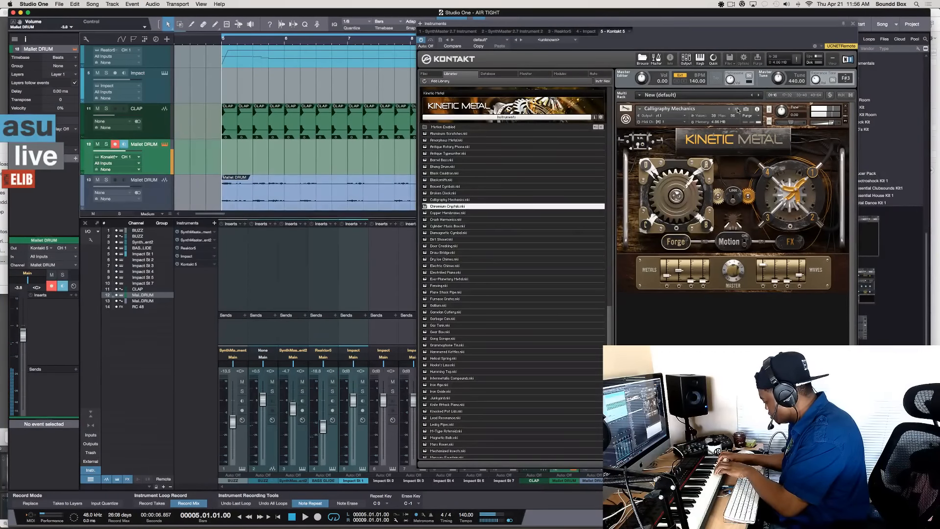
key(space)
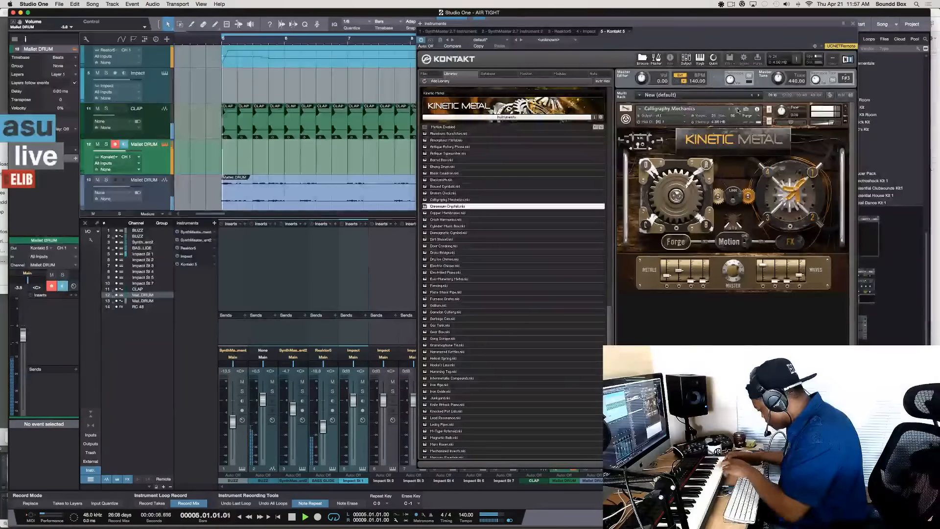
key(space)
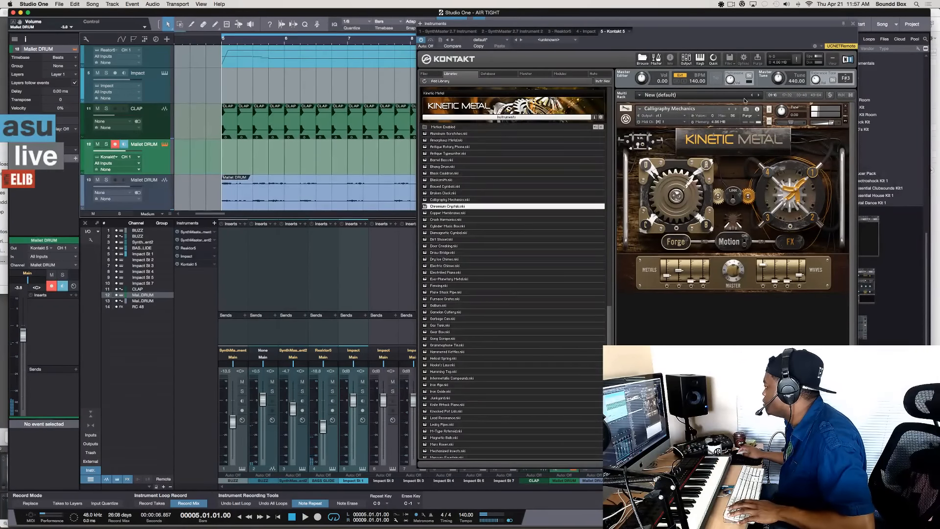
Step: Advance through Chromium Crystals to the Copper Membranes preset and try it against the loop with the track's volume raised to +0.3 dB
click(736, 109)
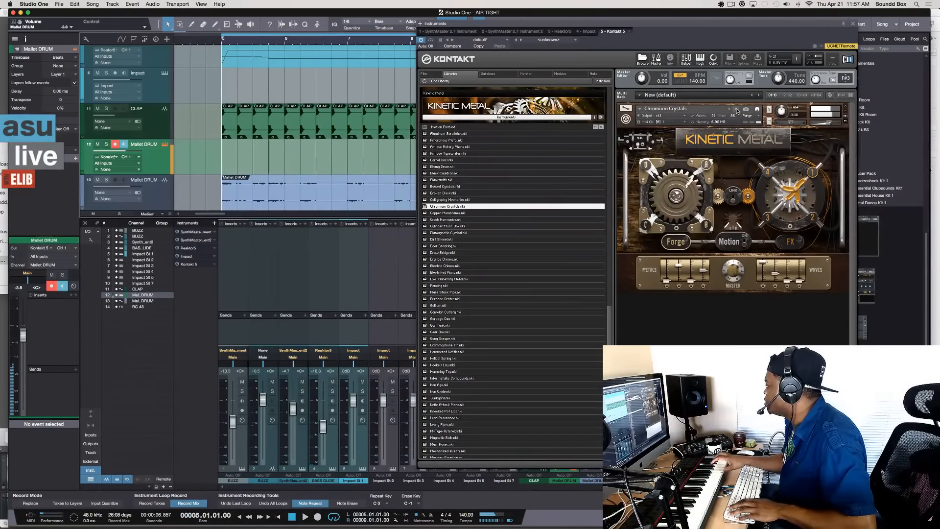
click(736, 110)
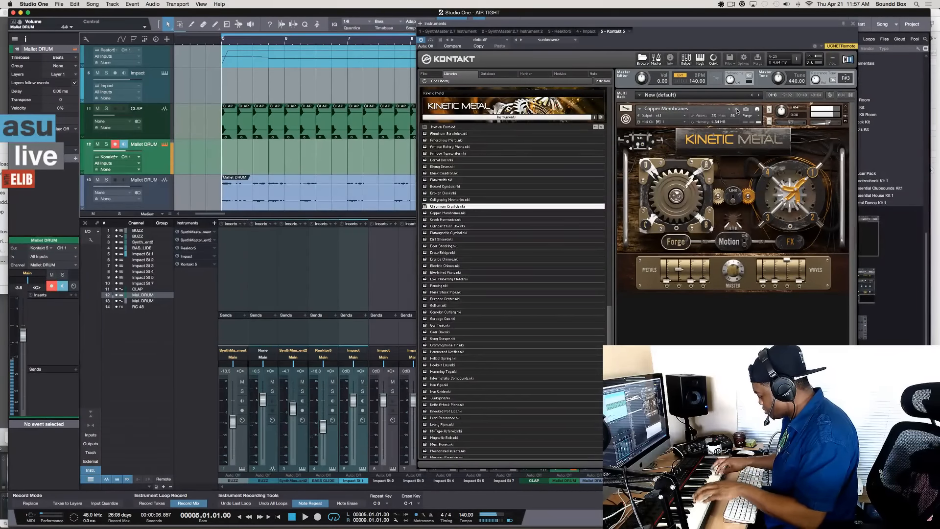
key(space)
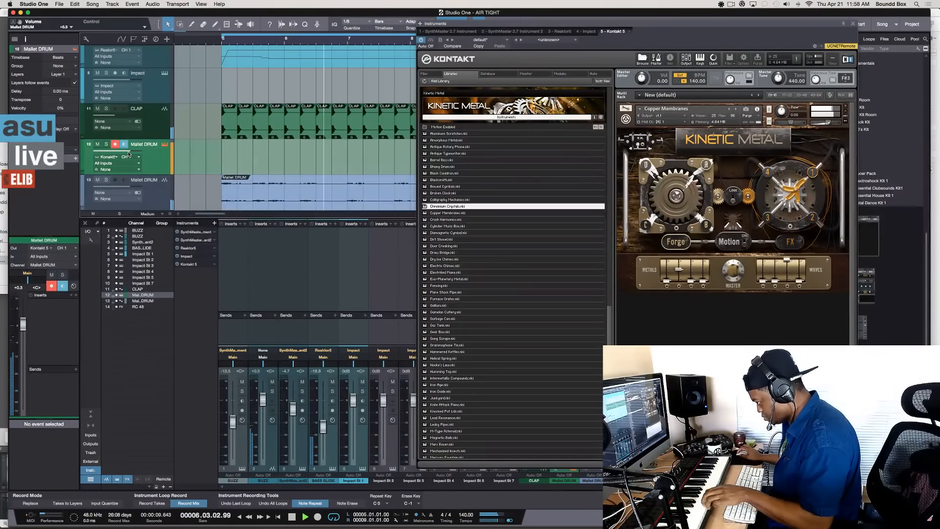
key(space)
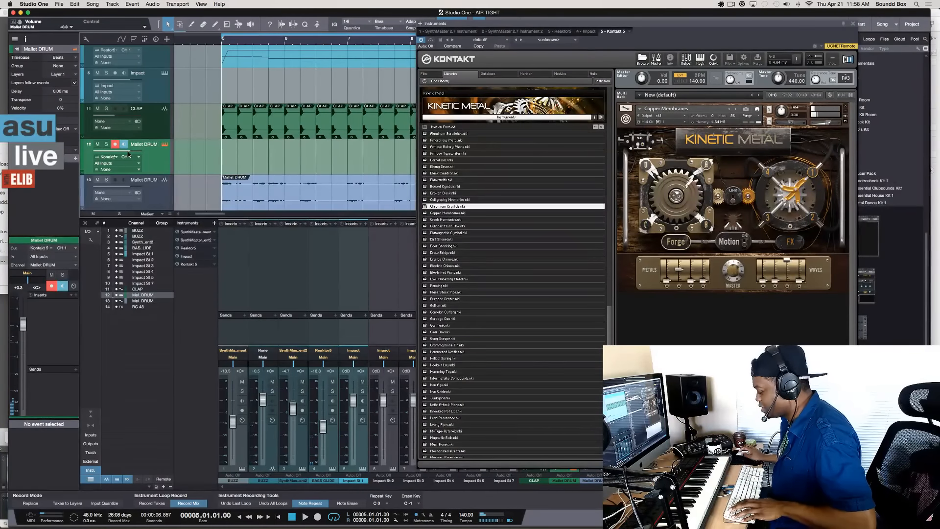
Step: Record a Copper Membranes part on the Mallet DRUM instrument track, including a second pass to fill its missing opening at bar 5
key(KP_Multiply)
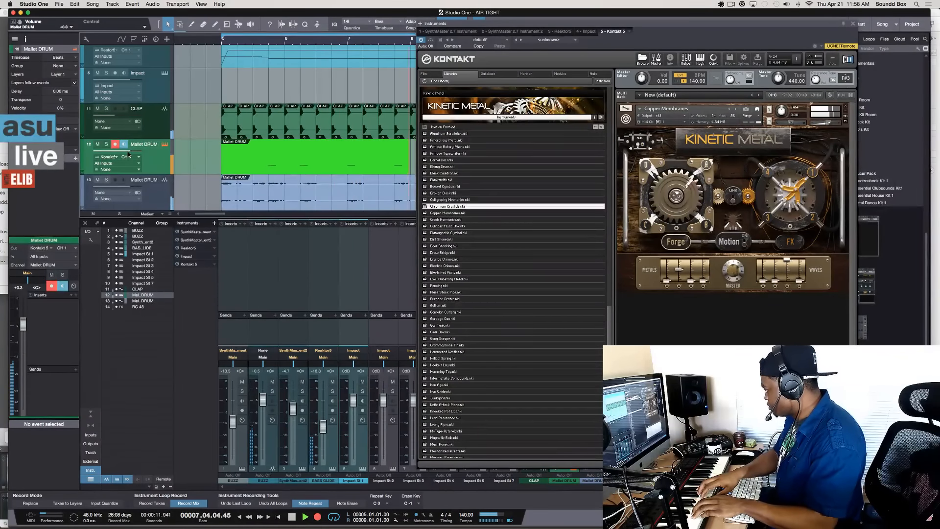
key(space)
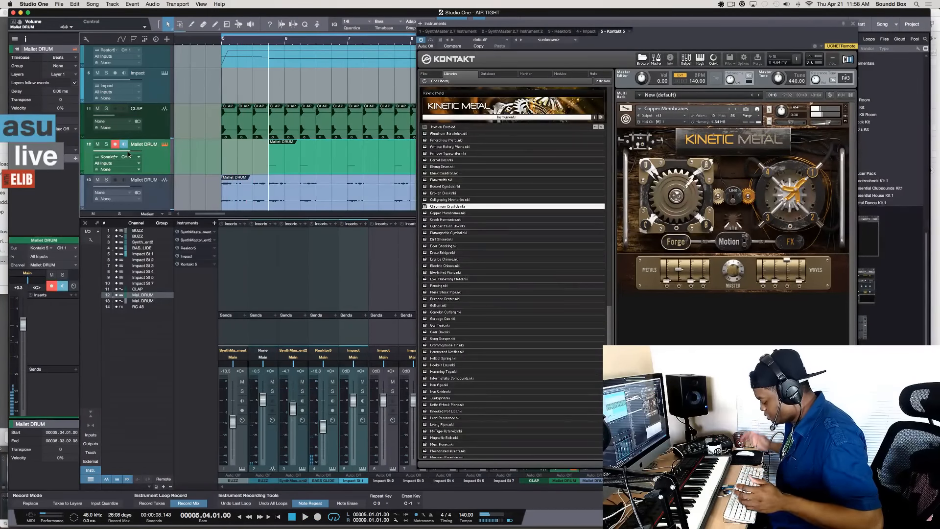
key(KP_1)
key(KP_Multiply)
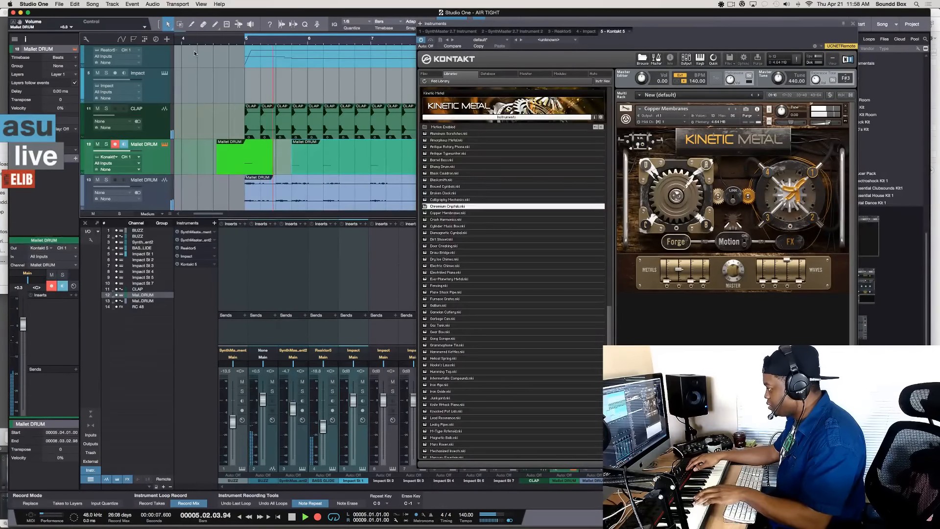
key(space)
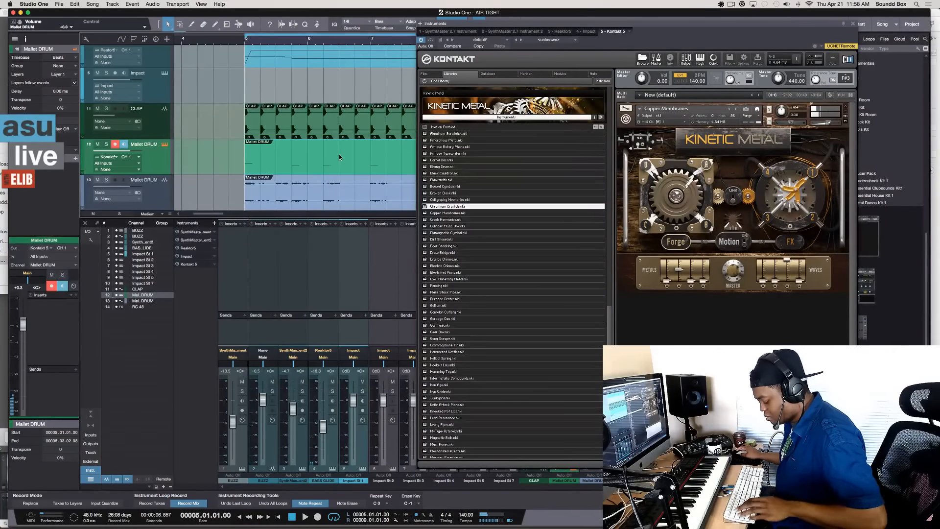
Step: Extend the recorded Copper Membranes part to end at bar 9 and play the loop back from bar 5
scroll(312, 150, right, 2)
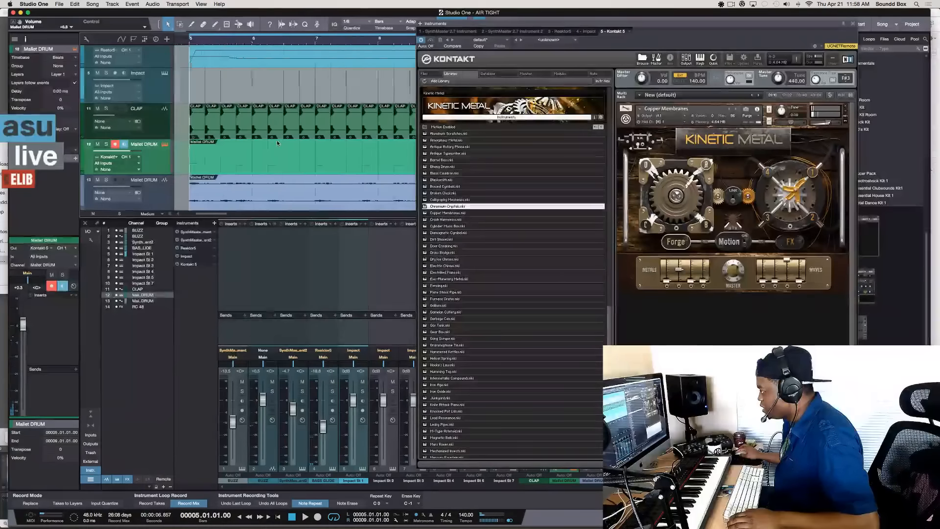
click(201, 157)
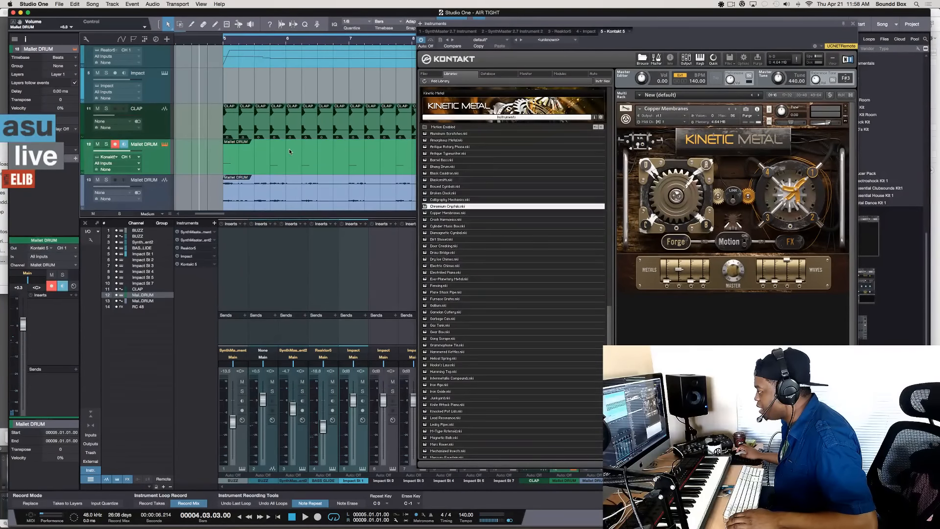
key(l)
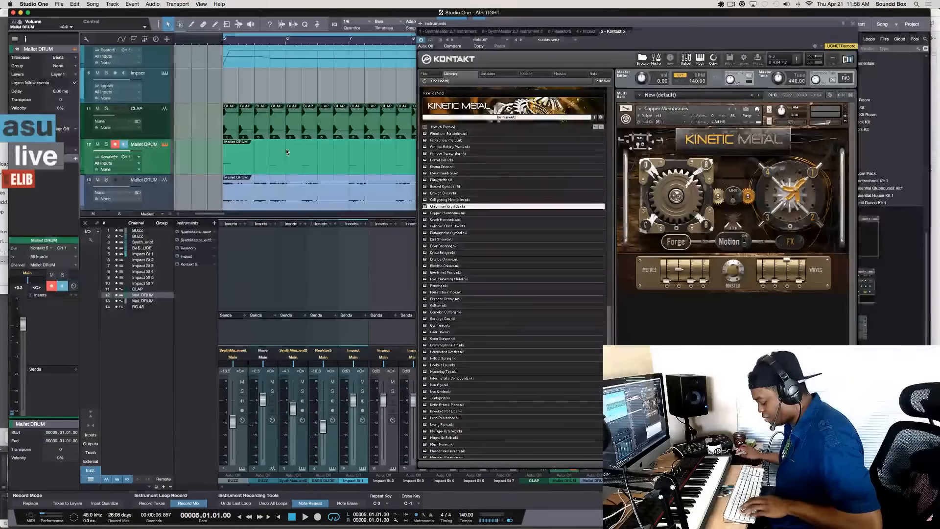
key(space)
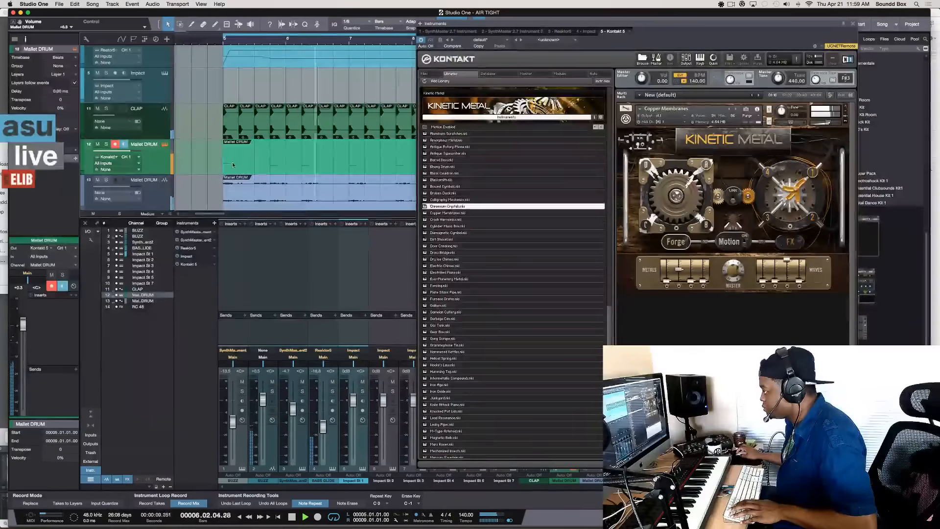
Step: Rename the Mallet DRUM instrument track as Copper DRUM, stop playback and close the Kontakt 5 instrument window
double_click(147, 145)
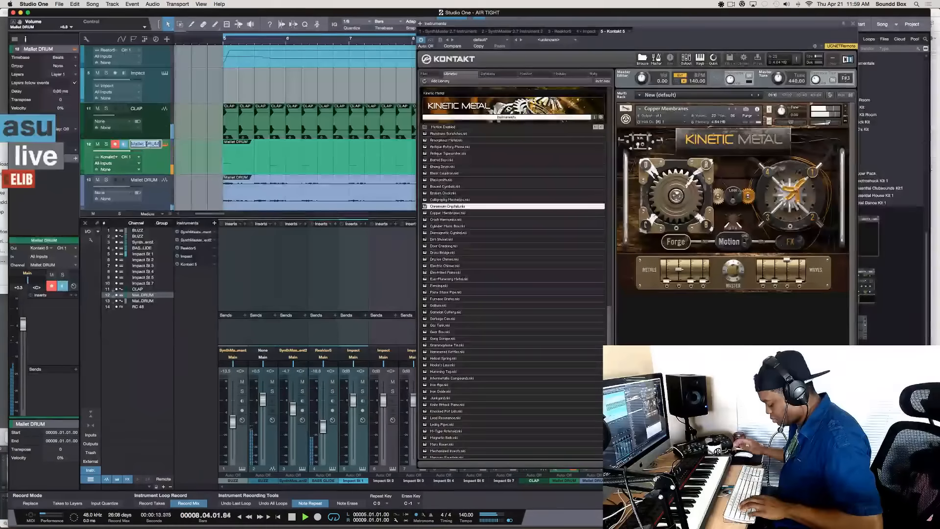
text(Copper DRUM)
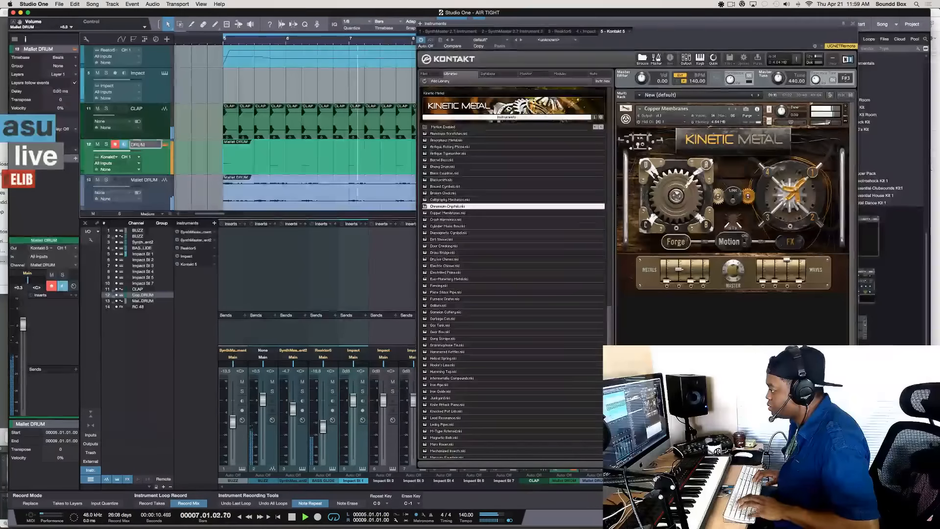
key(Return)
key(space)
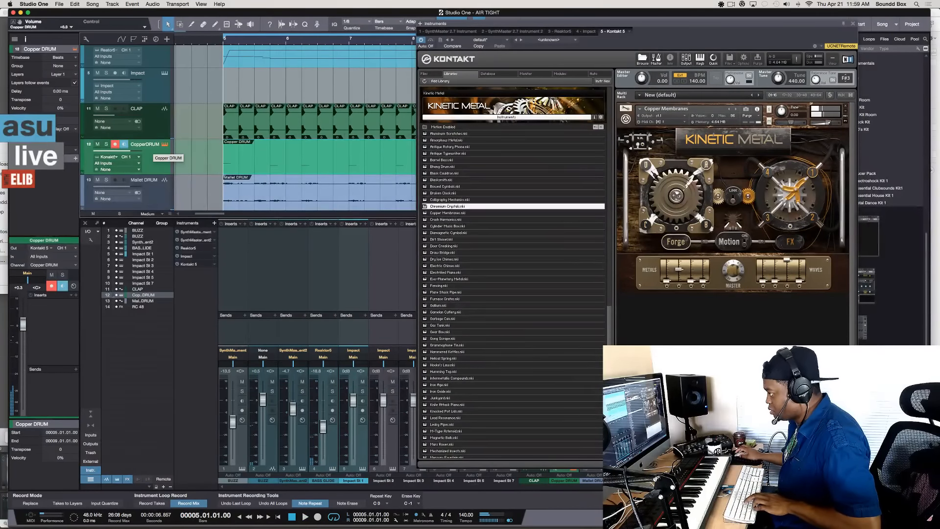
click(852, 24)
key(KP_2)
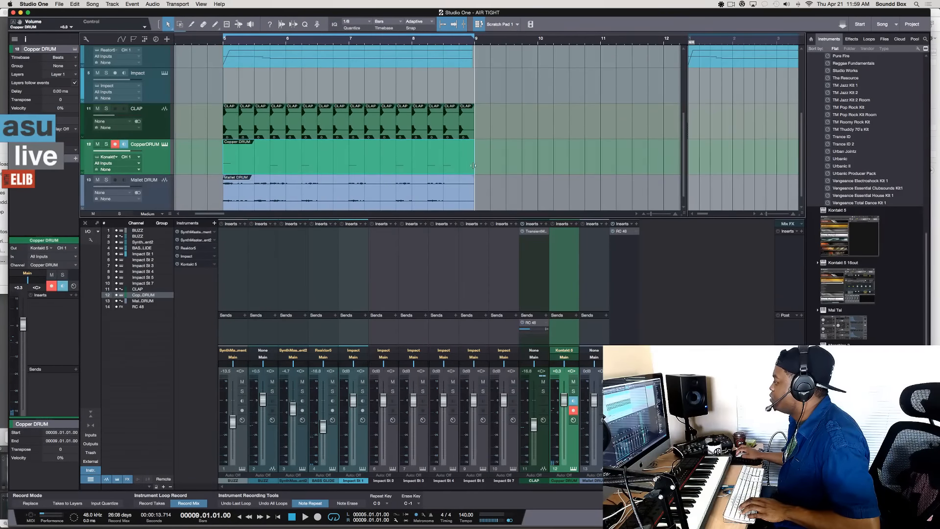
Step: Solo the Copper DRUM instrument track and play its part back on its own from bar 5
key(space)
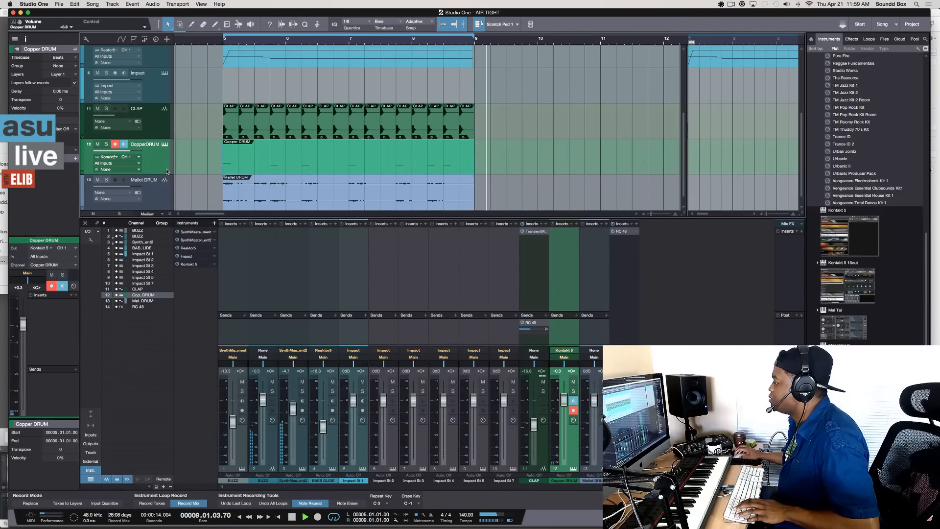
key(space)
click(107, 145)
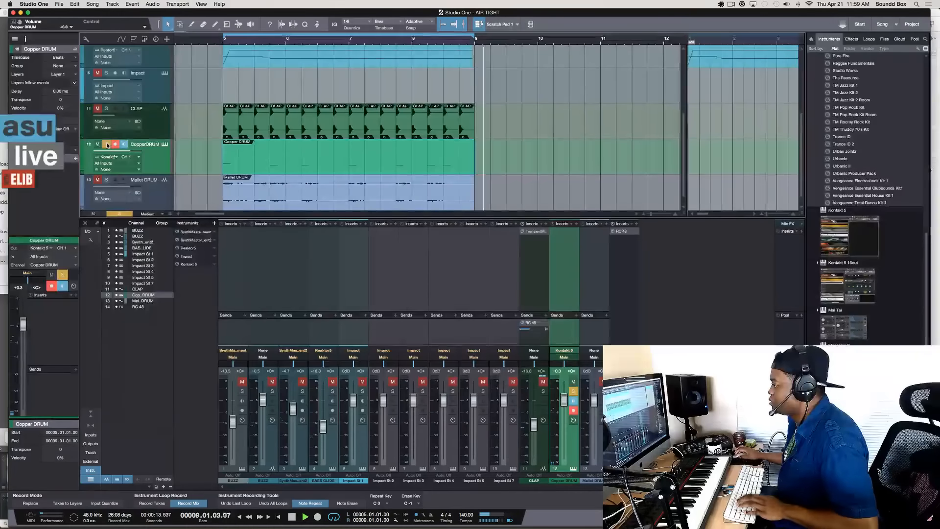
key(comma)
key(comma)
key(space)
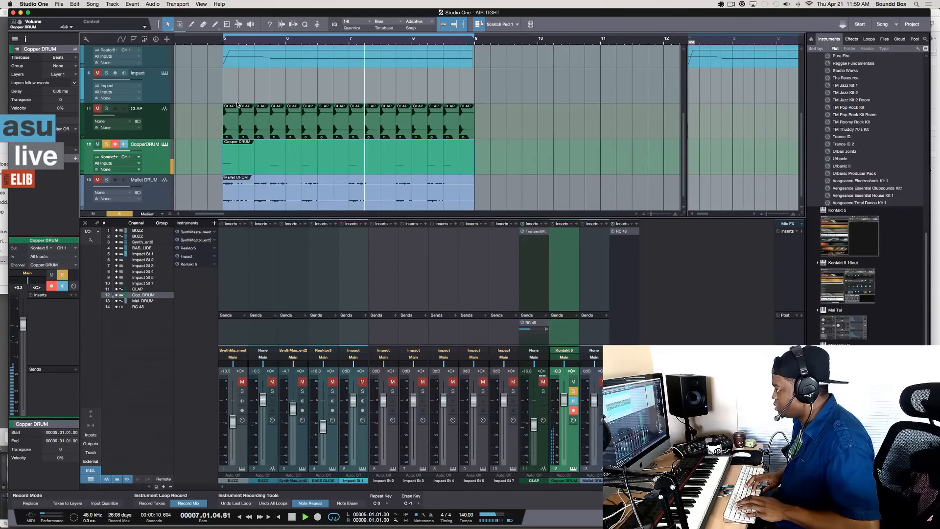
scroll(237, 104, up, 3)
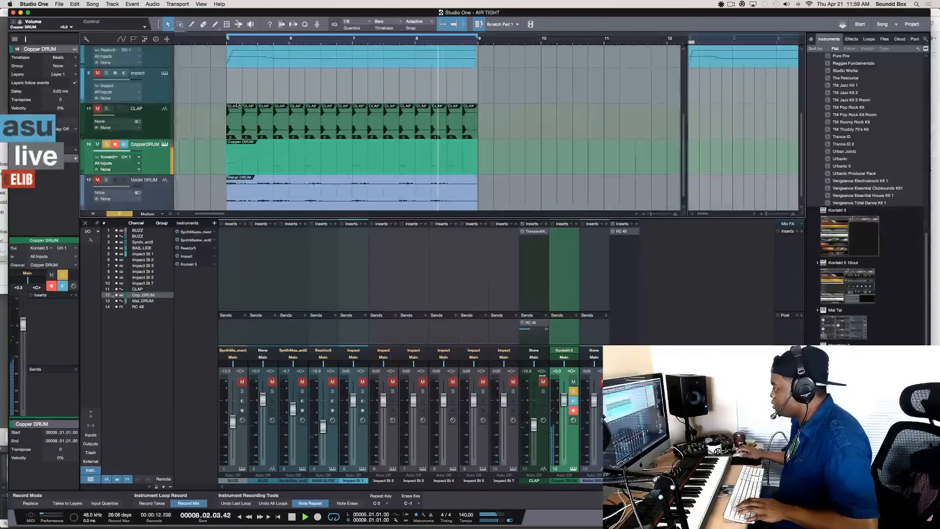
scroll(237, 104, down, 3)
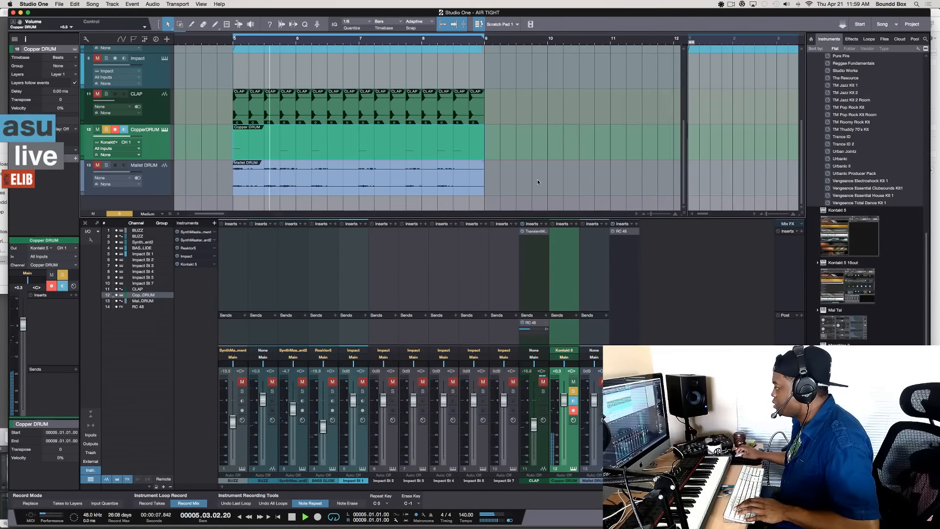
key(space)
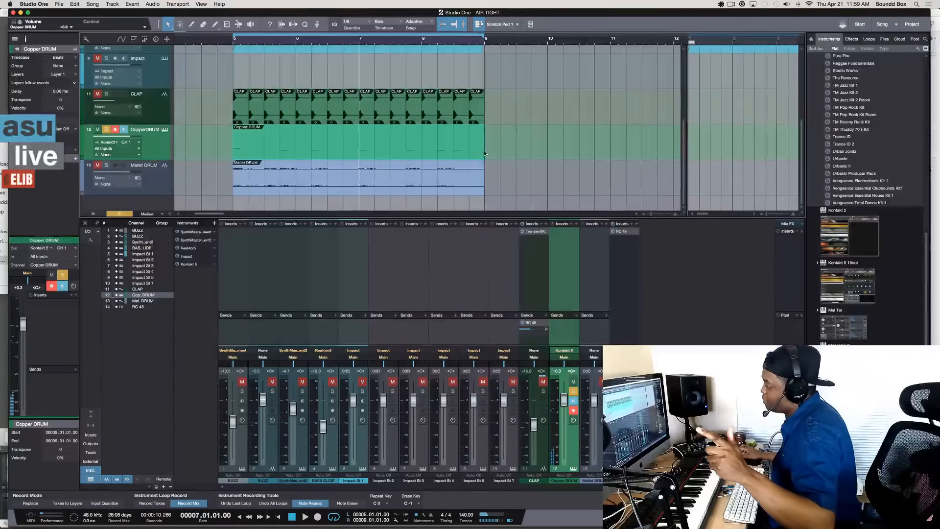
Step: Extend the Copper DRUM instrument part to end at bar 10 and bounce it to a new audio track
drag(489, 155, 551, 149)
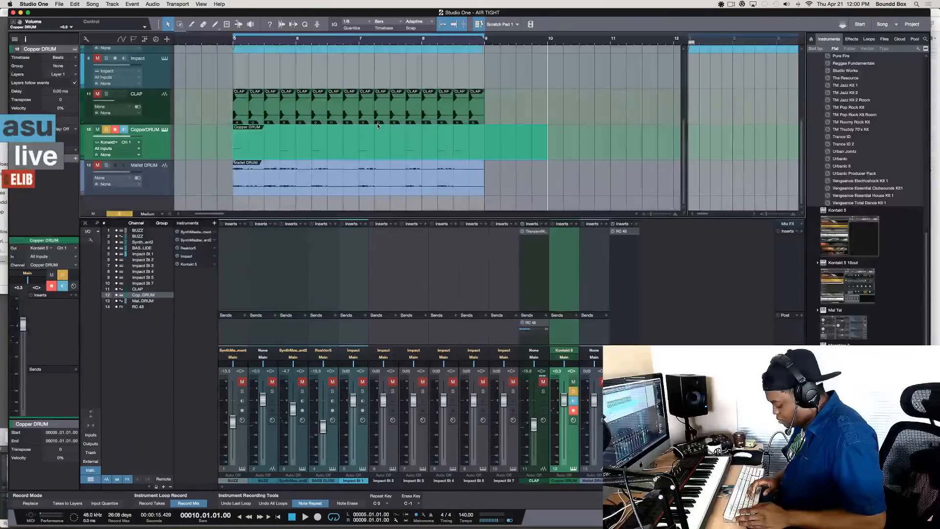
key(super+b)
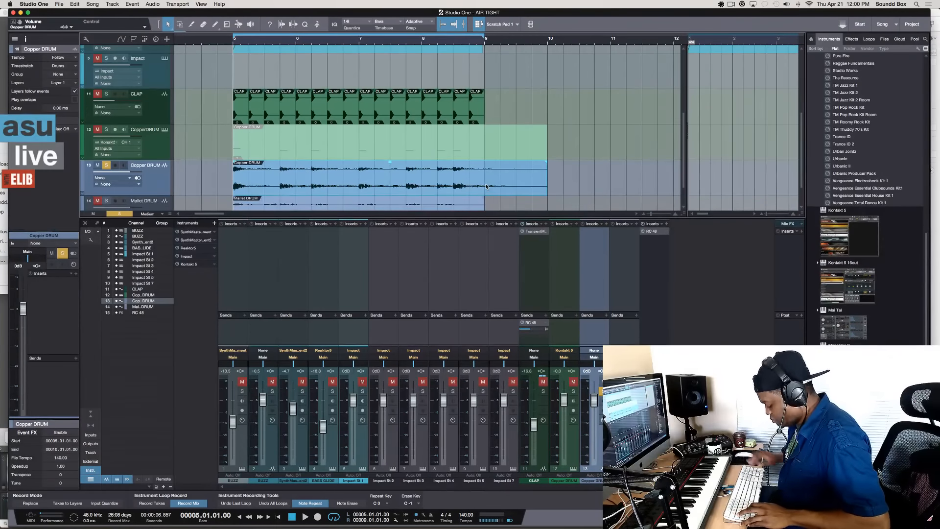
Step: Check the tail of the bounced Copper DRUM audio event and trim the event to end at bar 9
key(shift+e)
key(shift+e)
key(shift+e)
key(shift+e)
key(e)
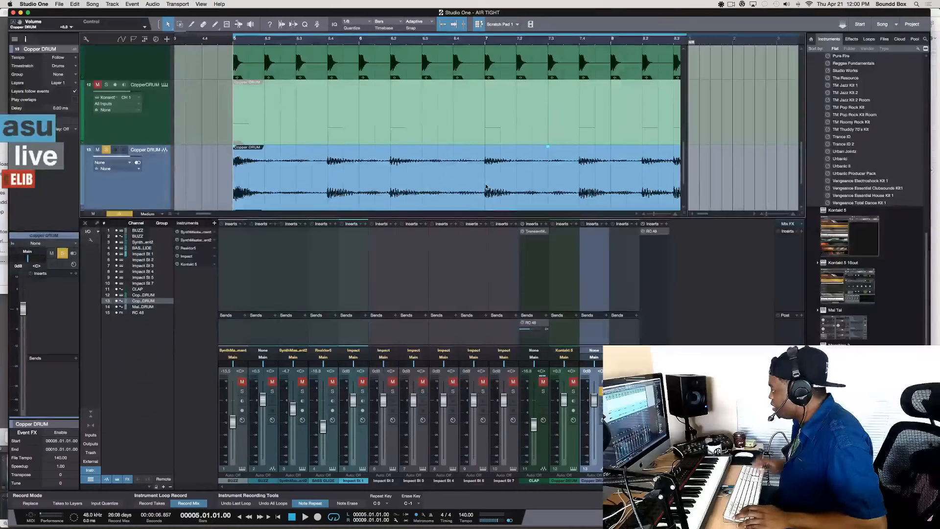
scroll(486, 186, right, 5)
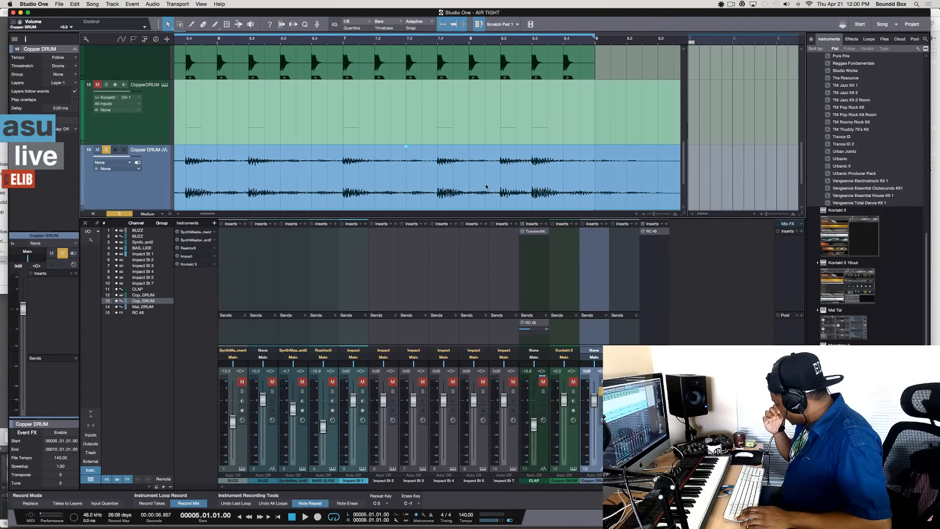
key(w)
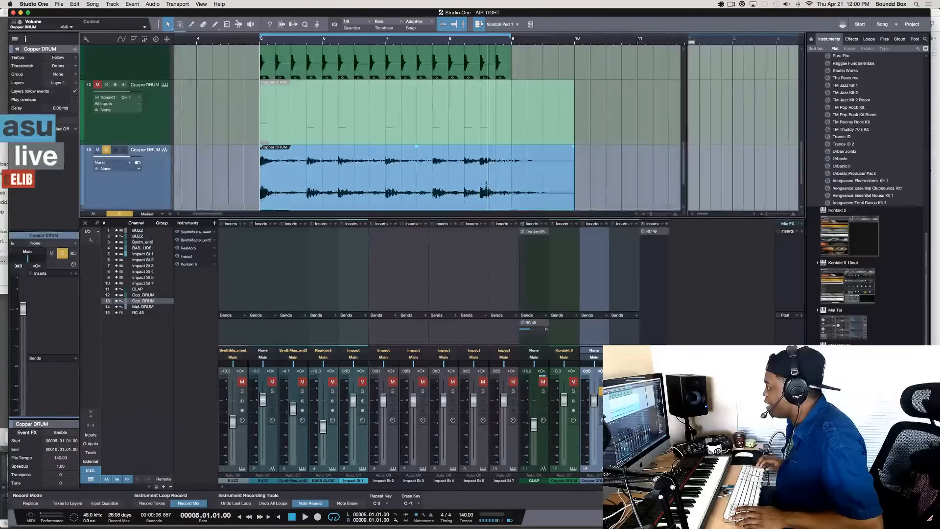
scroll(485, 185, down, 2)
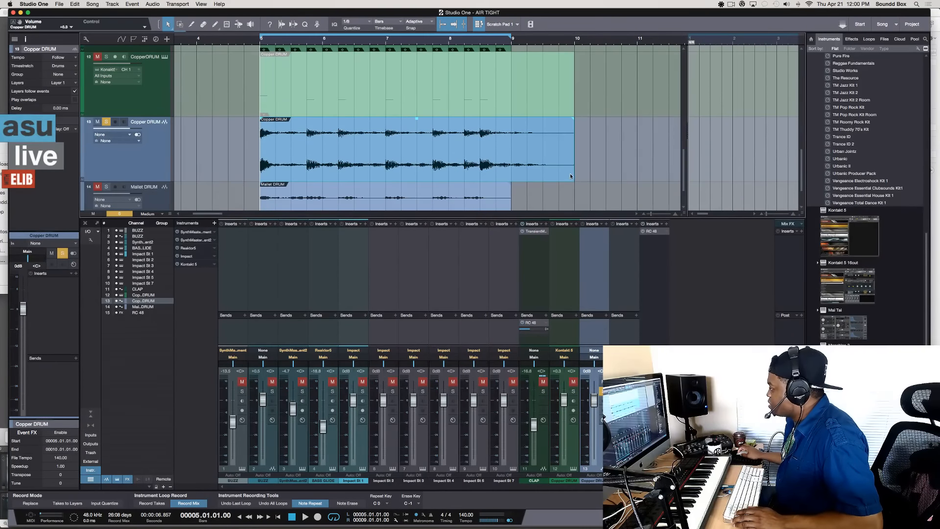
drag(572, 172, 510, 170)
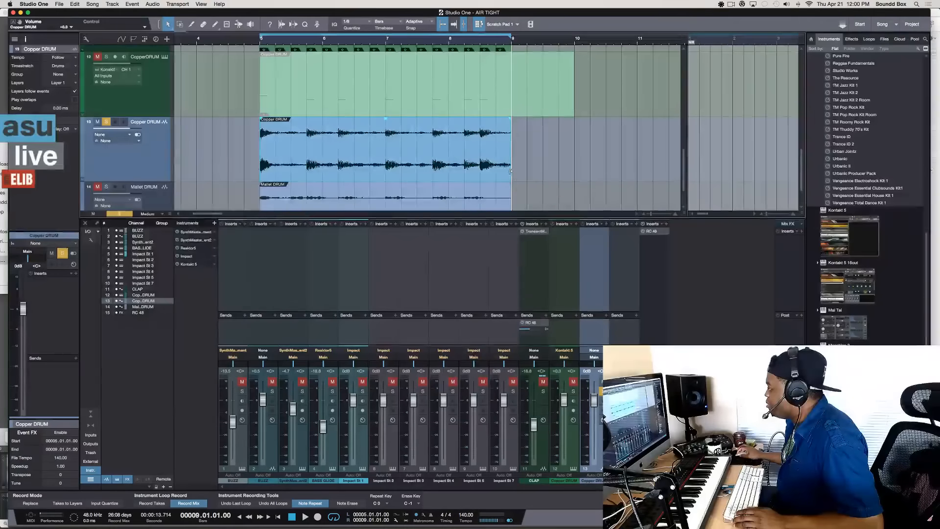
key(w)
scroll(516, 163, up, 3)
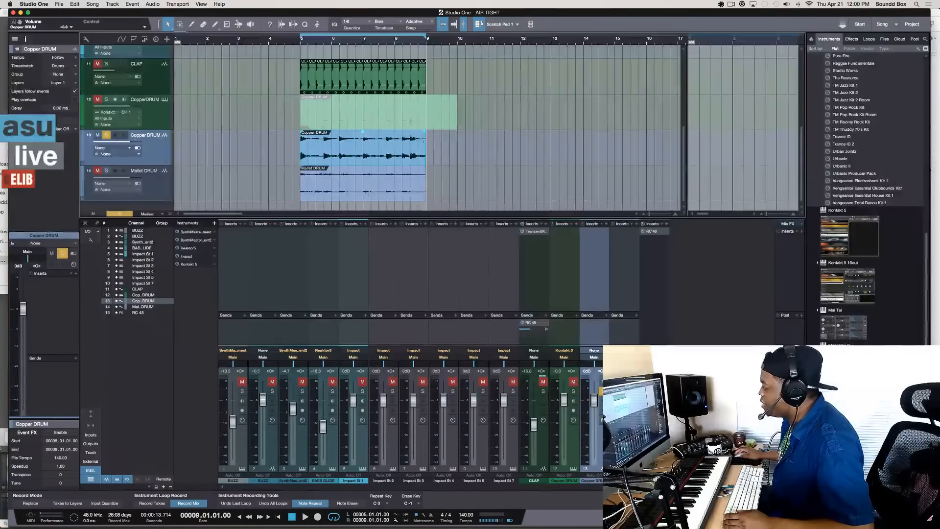
Step: Play the soloed Copper DRUM audio track from bar 5 to listen to the bounced part
key(space)
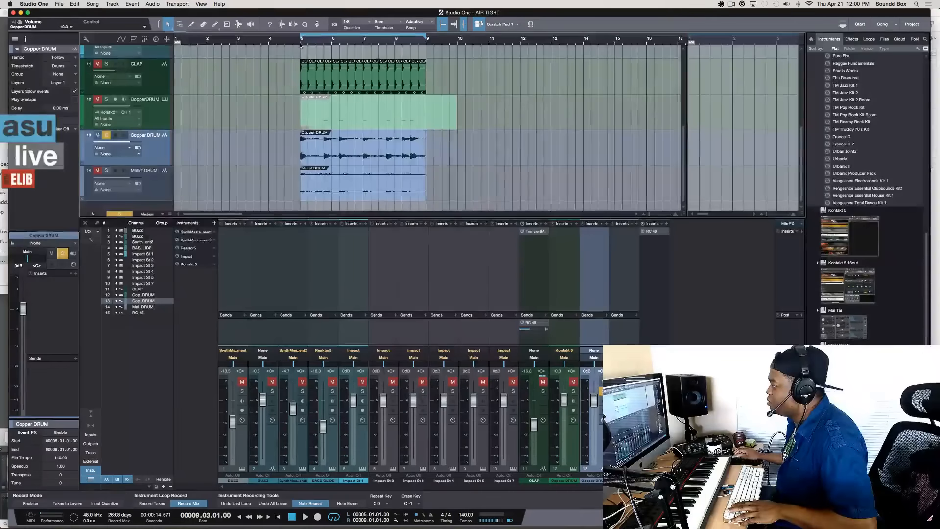
key(space)
key(space)
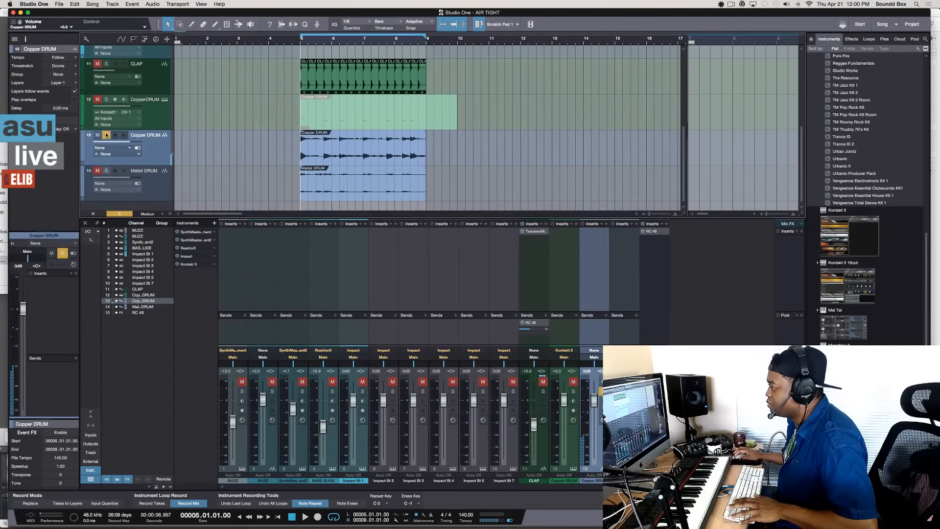
click(107, 135)
click(106, 135)
key(space)
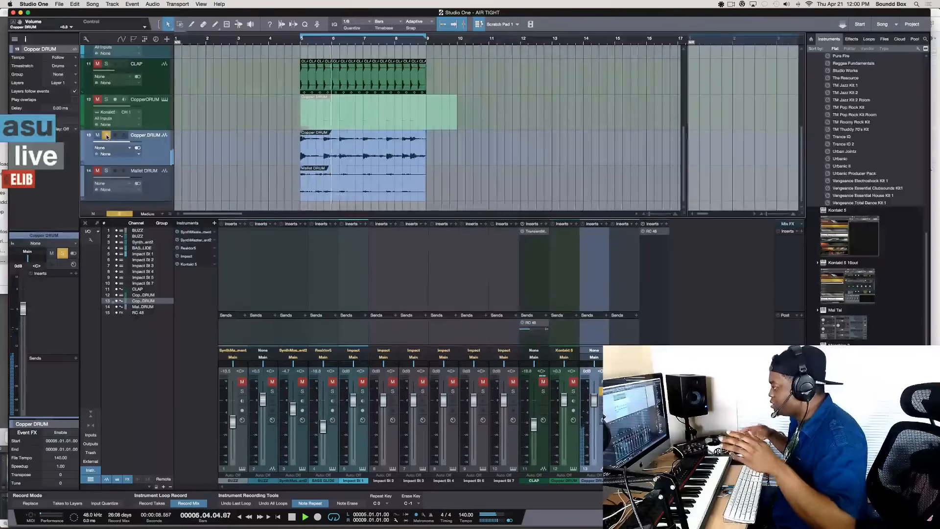
key(space)
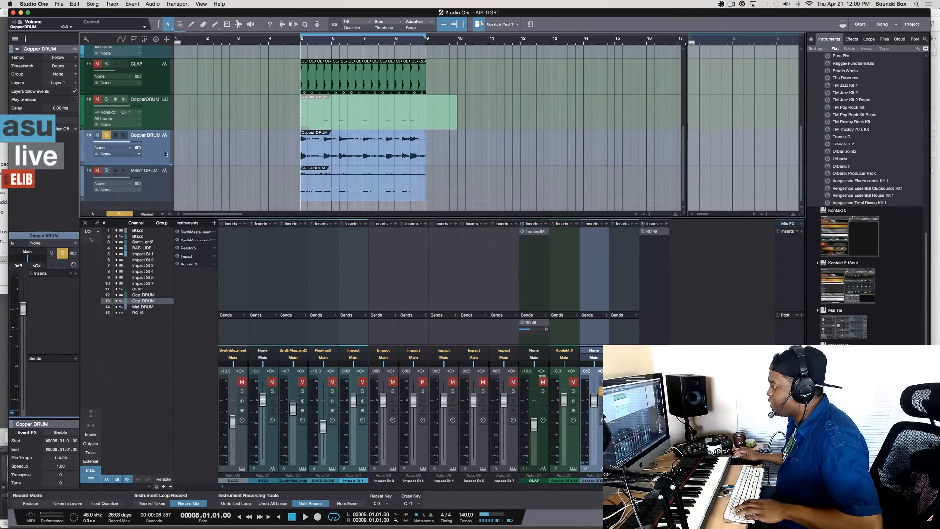
Step: Try duplicating the Copper DRUM audio event at bar 9 and extending the copy to bar 14
key(d)
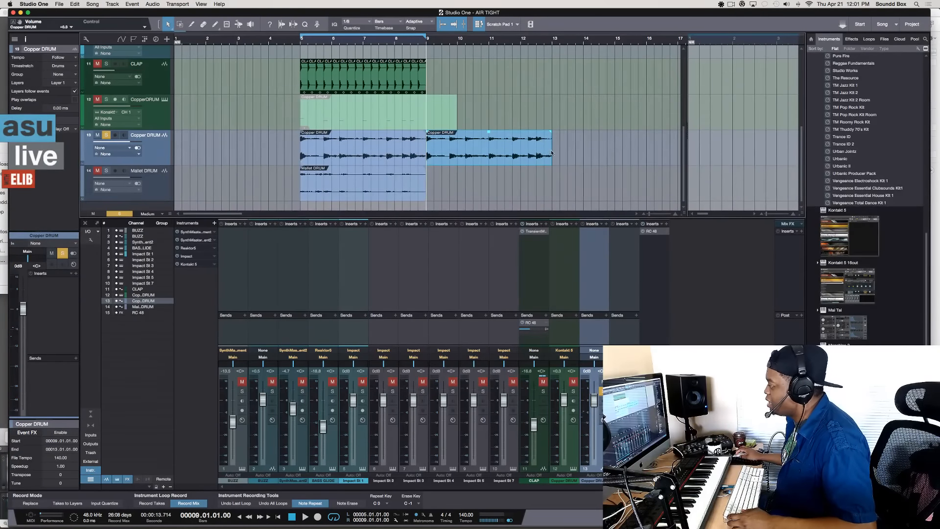
drag(552, 153, 583, 153)
click(649, 169)
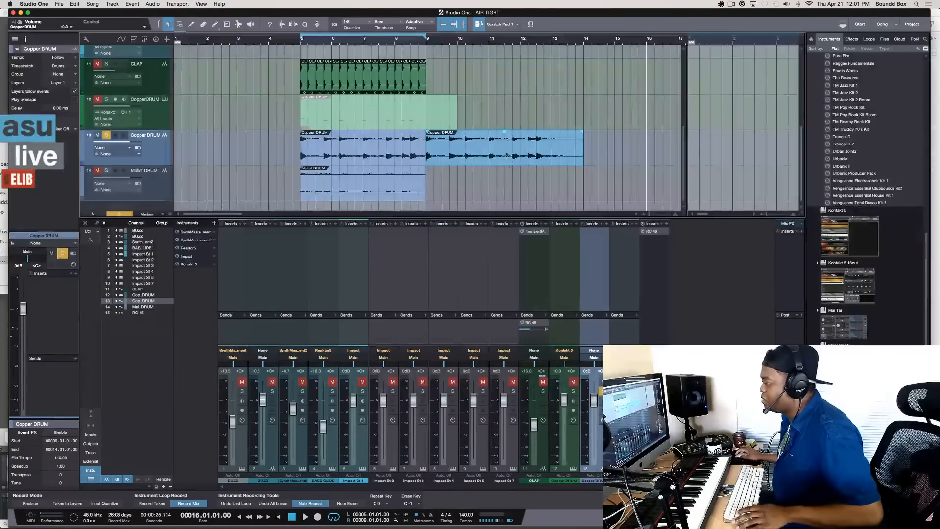
key(super+z)
key(super+z)
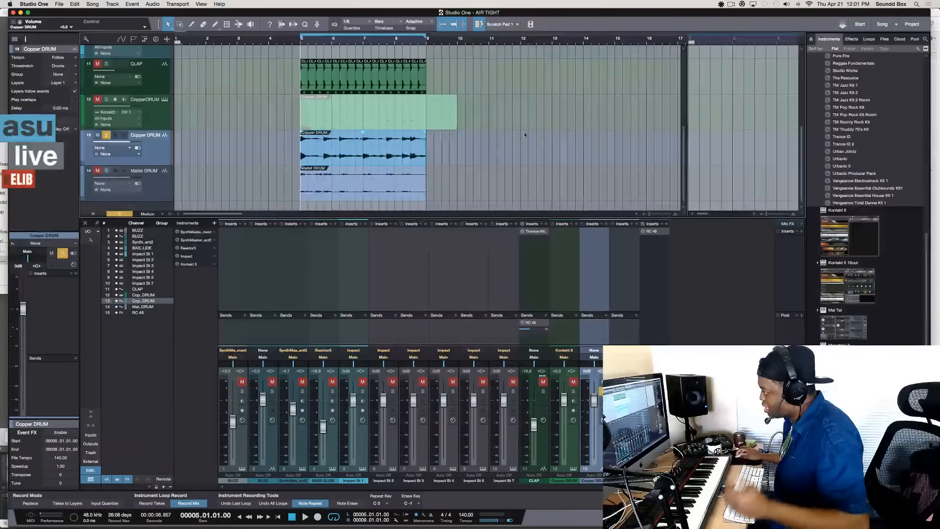
Step: Take the Copper DRUM audio track out of solo during playback and listen to it with all the other tracks
scroll(398, 66, up, 8)
scroll(397, 66, down, 8)
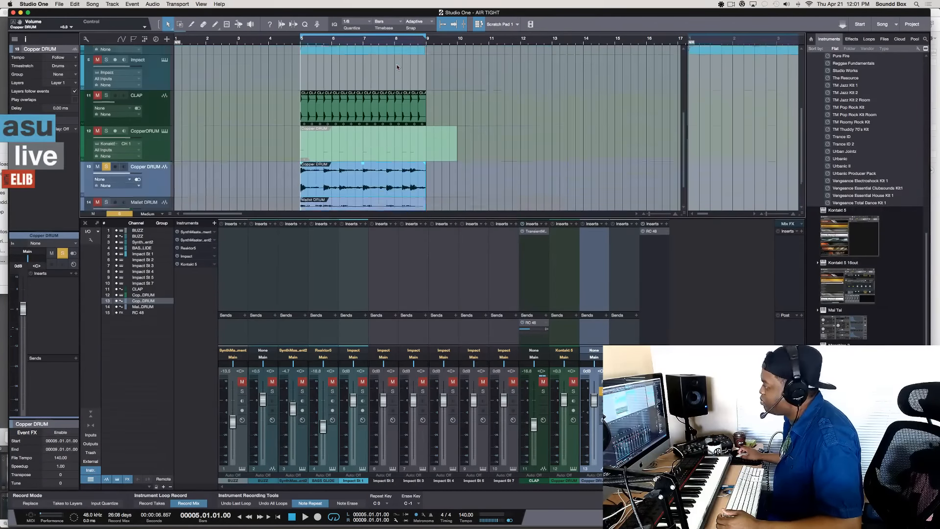
key(space)
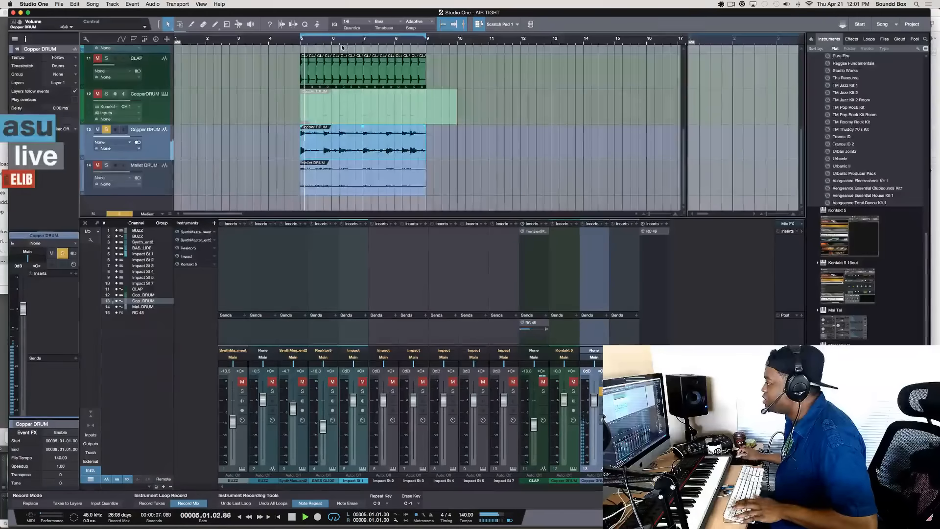
click(106, 129)
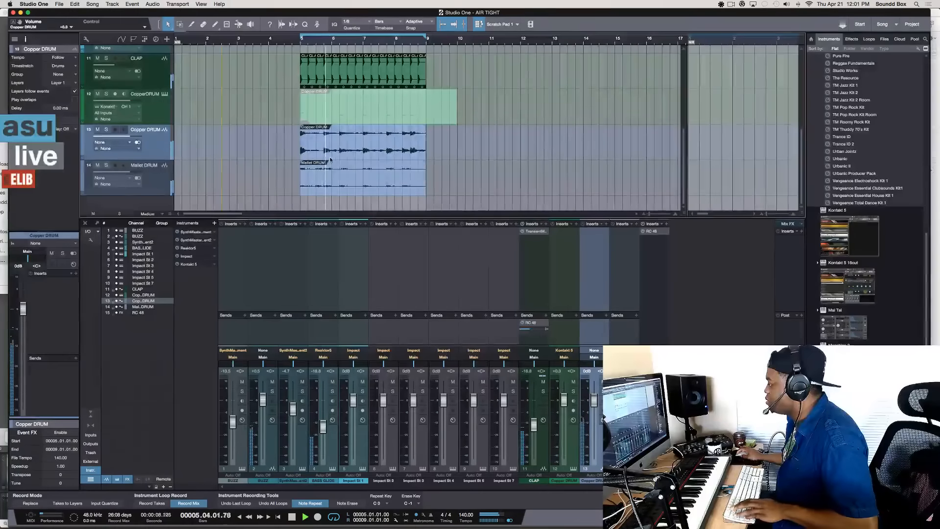
key(space)
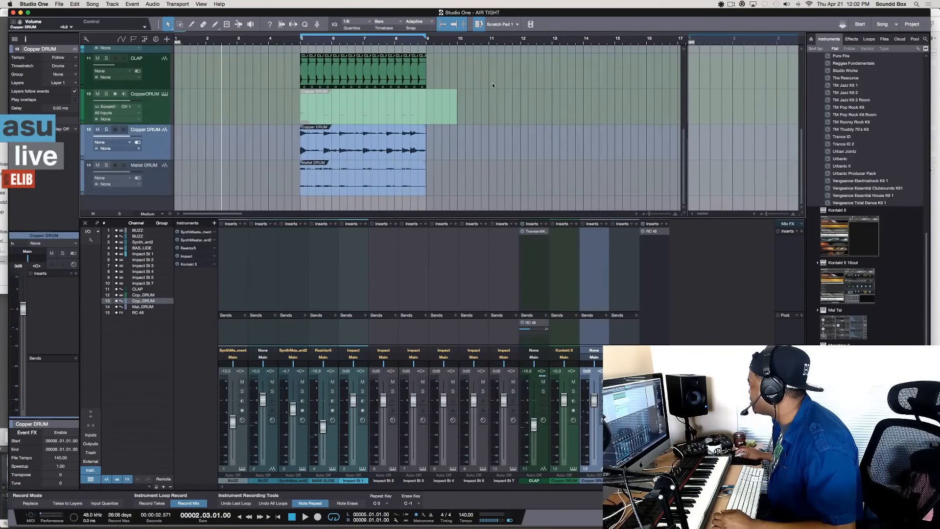
Step: Play the arrangement from the beginning of the song while looking over its tracks
key(comma)
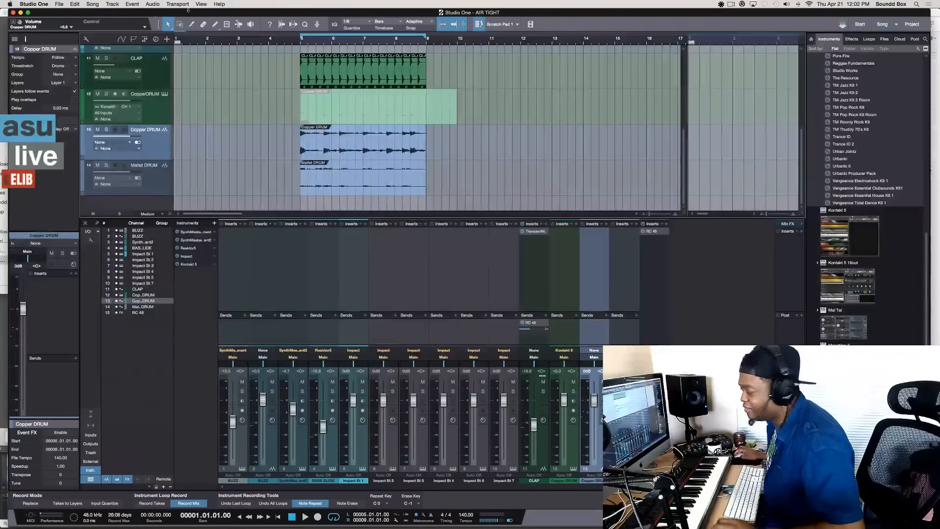
key(space)
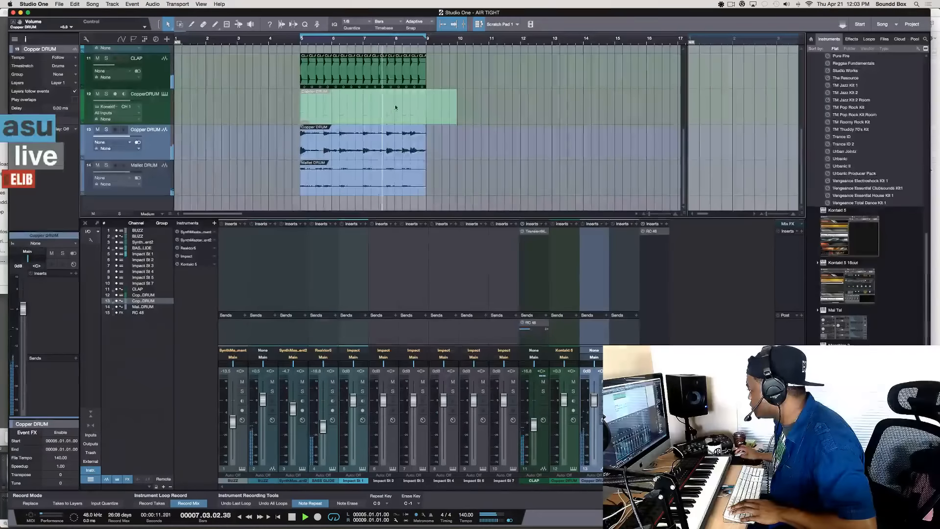
scroll(258, 125, down, 2)
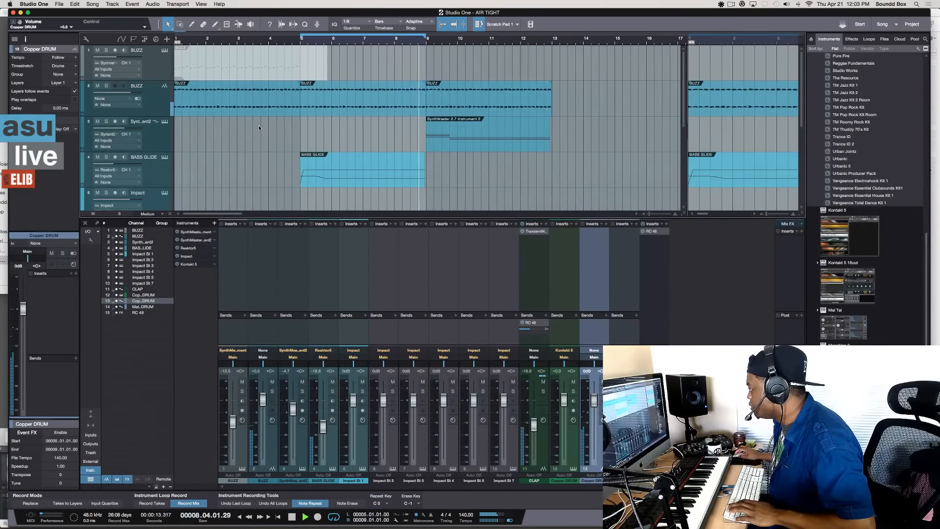
scroll(258, 125, up, 2)
scroll(259, 128, down, 2)
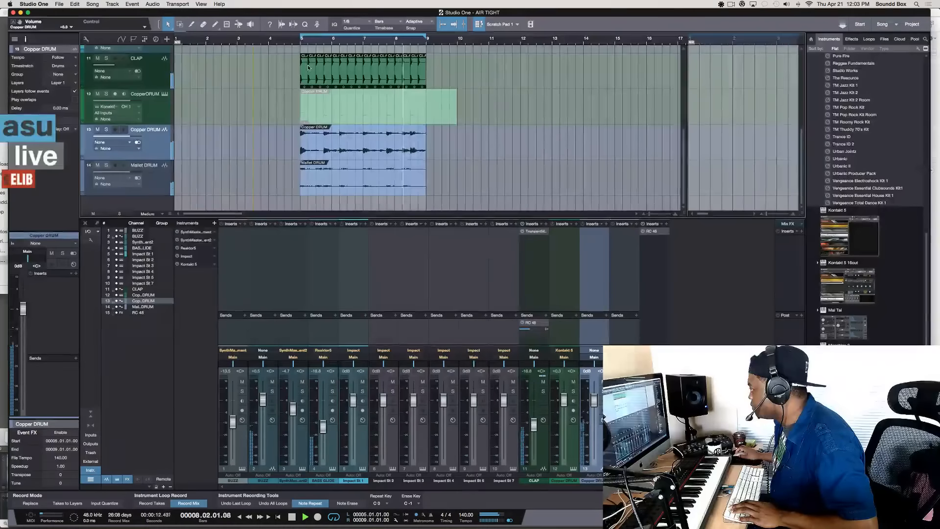
key(space)
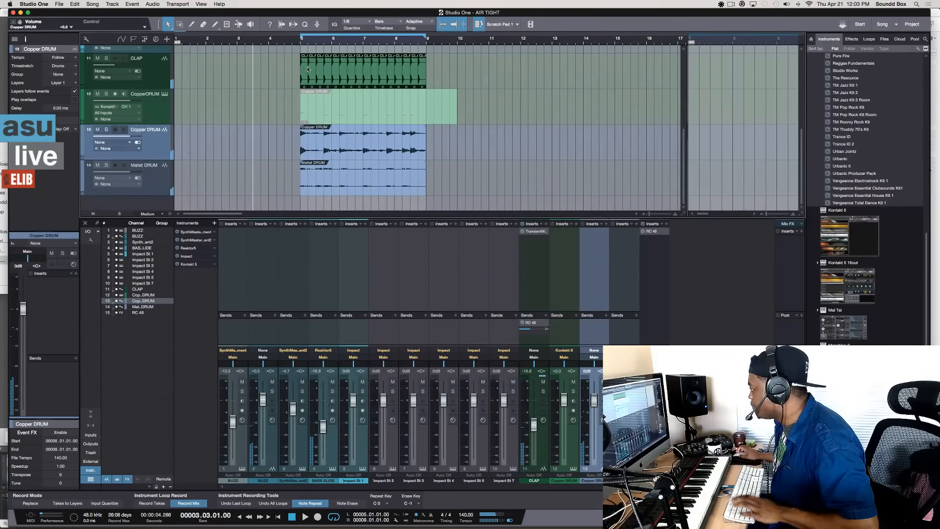
Step: Hide the mixing console so the arrangement fills the window from the first BUZZ track down to Mallet DRUM
scroll(308, 69, up, 5)
scroll(307, 69, up, 3)
click(303, 67)
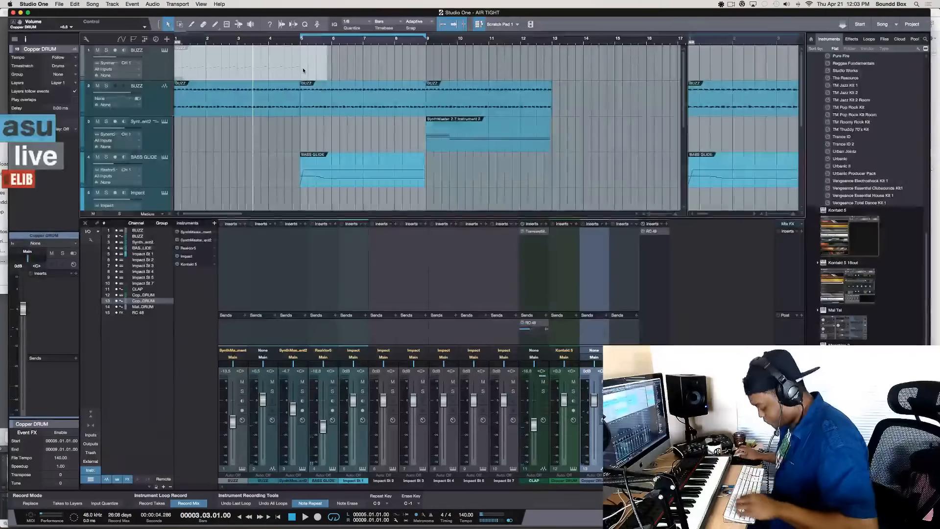
key(F3)
drag(268, 153, 427, 361)
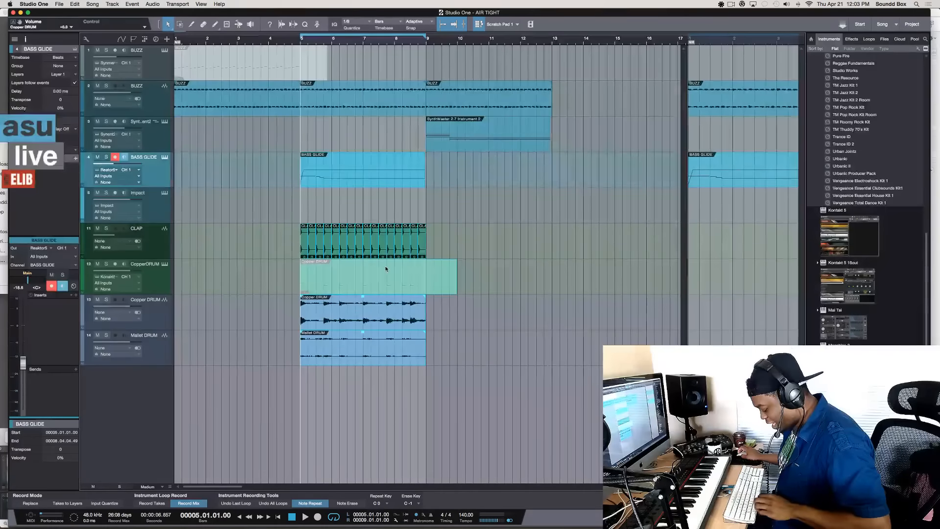
click(512, 287)
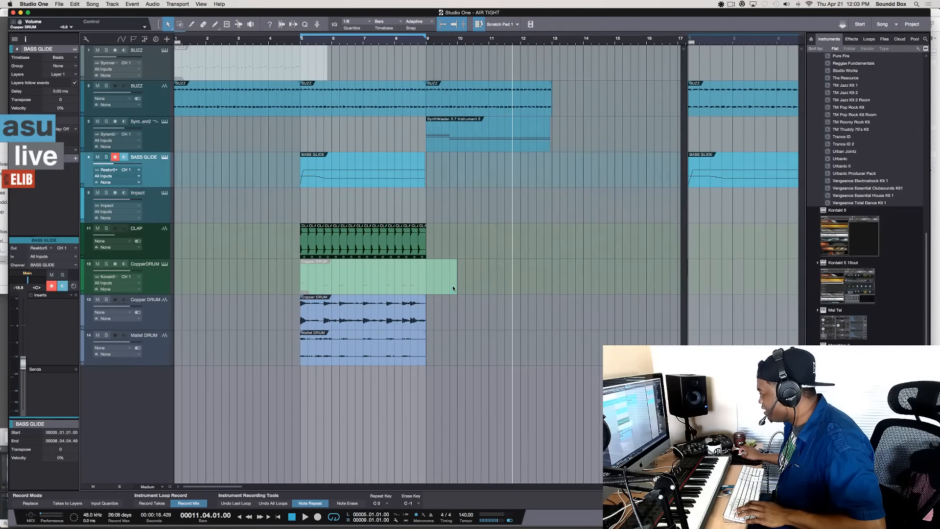
Step: Shorten the Copper DRUM instrument part to end at bar 9, and remove that part from the Kontakt 5 track
click(452, 288)
drag(456, 287, 429, 288)
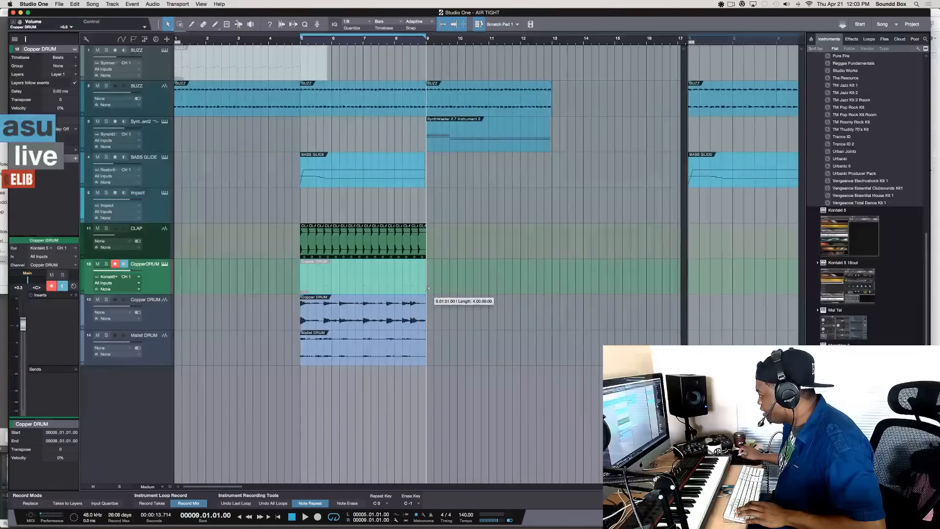
drag(276, 153, 405, 419)
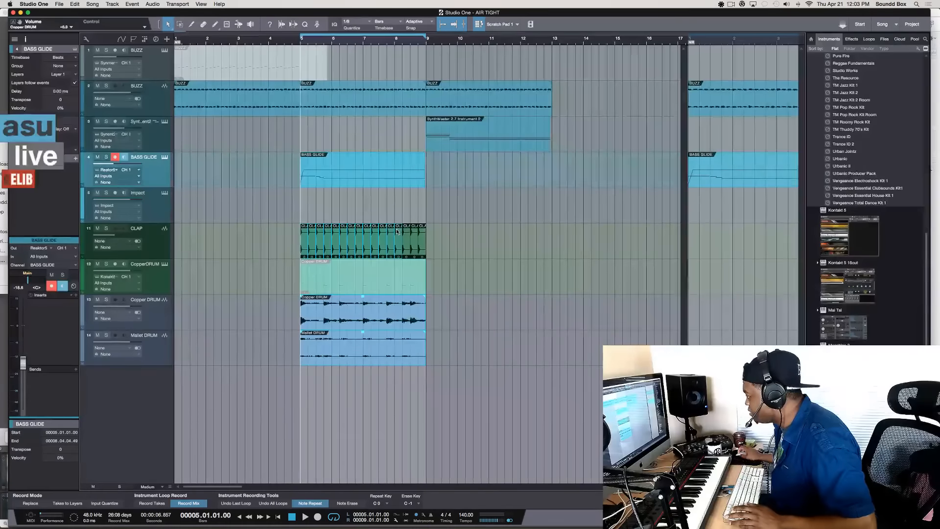
click(393, 282)
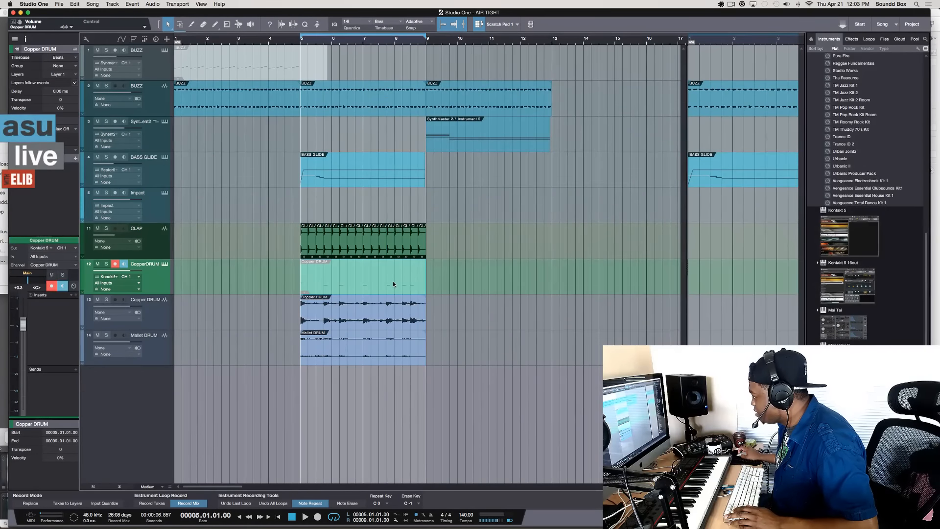
key(Delete)
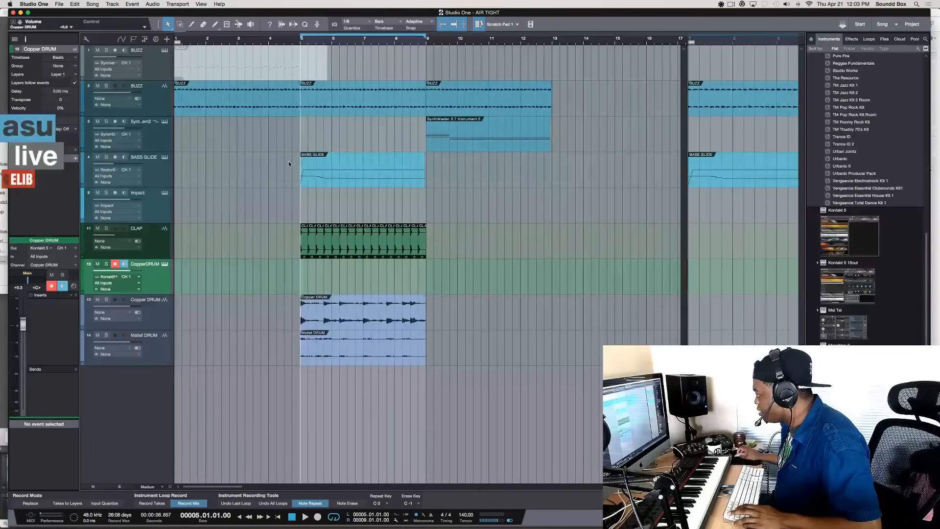
Step: Duplicate the BASS GLIDE, CLAP, Copper DRUM and Mallet DRUM events from bar 5 to bar 9 and play the copies
drag(288, 164, 408, 355)
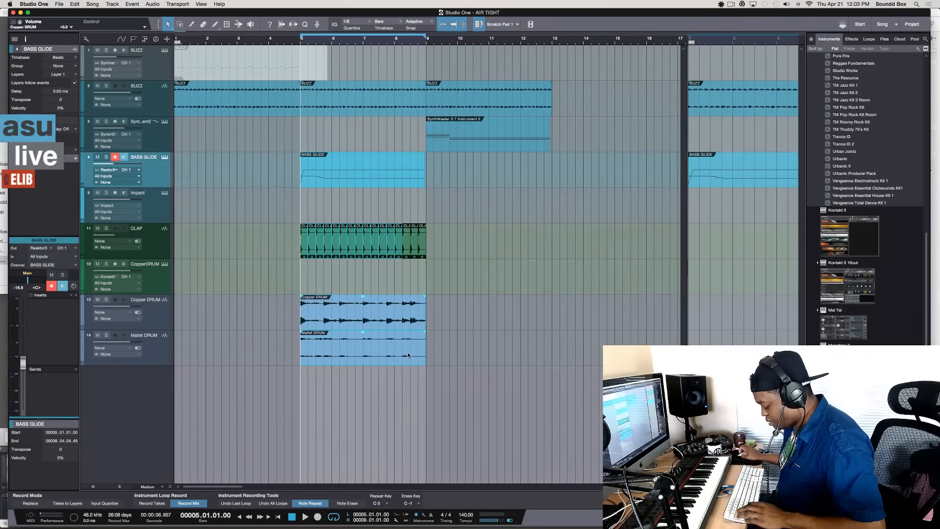
key(super+d)
key(space)
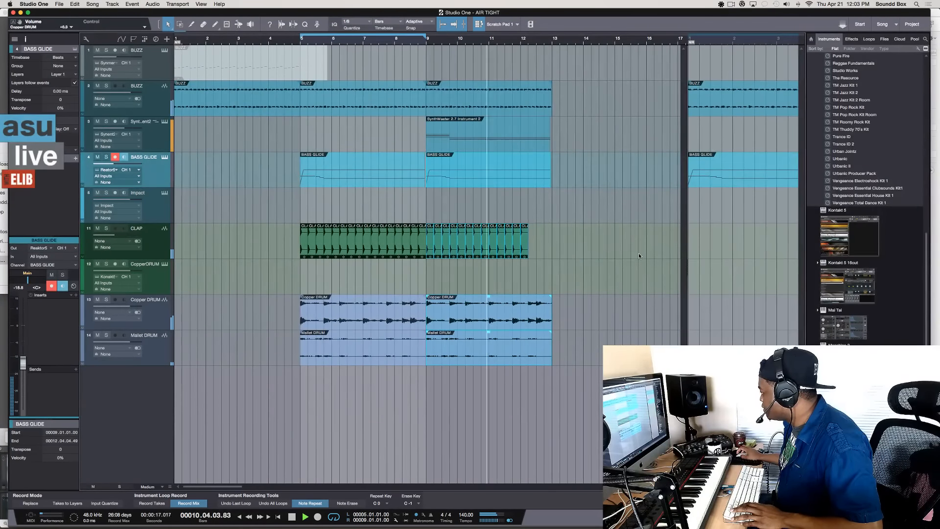
key(space)
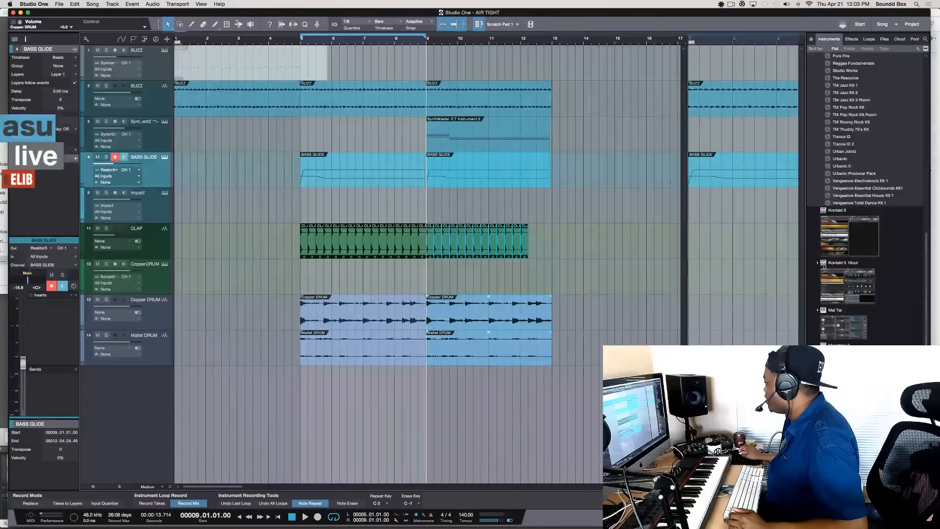
Step: Look through the list of available instruments for another sound source and clear the event selection
scroll(878, 133, down, 10)
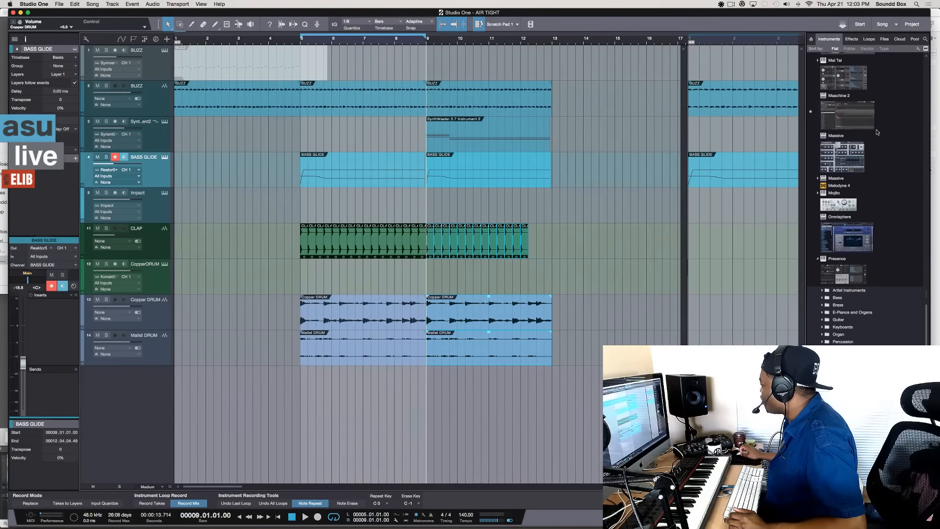
scroll(878, 132, down, 1)
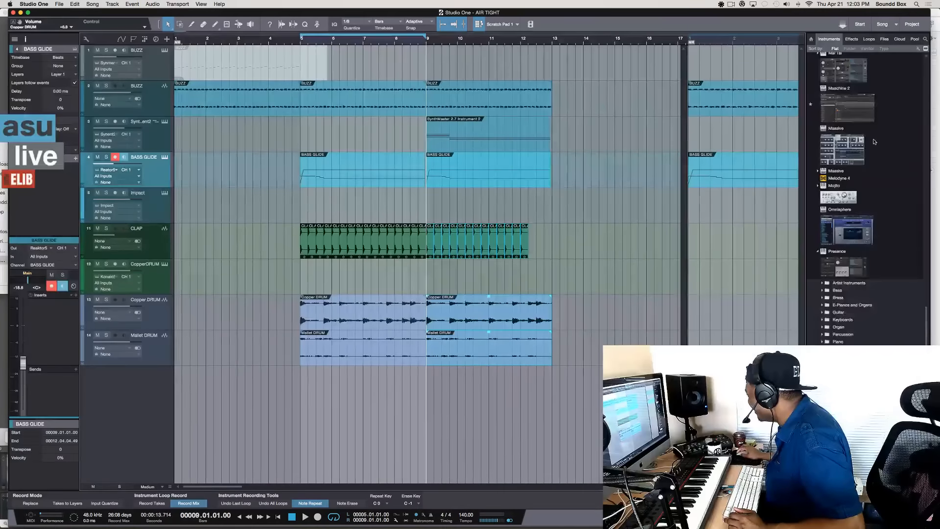
scroll(888, 249, up, 5)
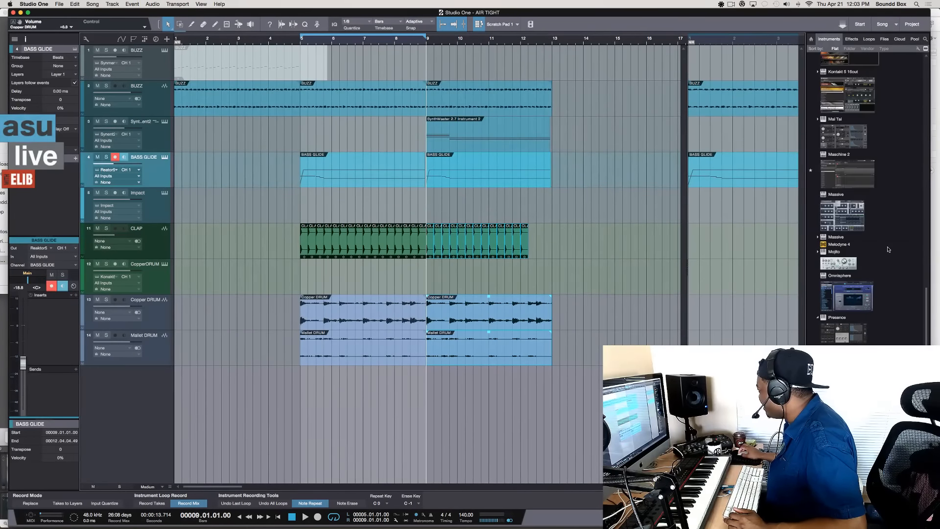
scroll(888, 249, up, 15)
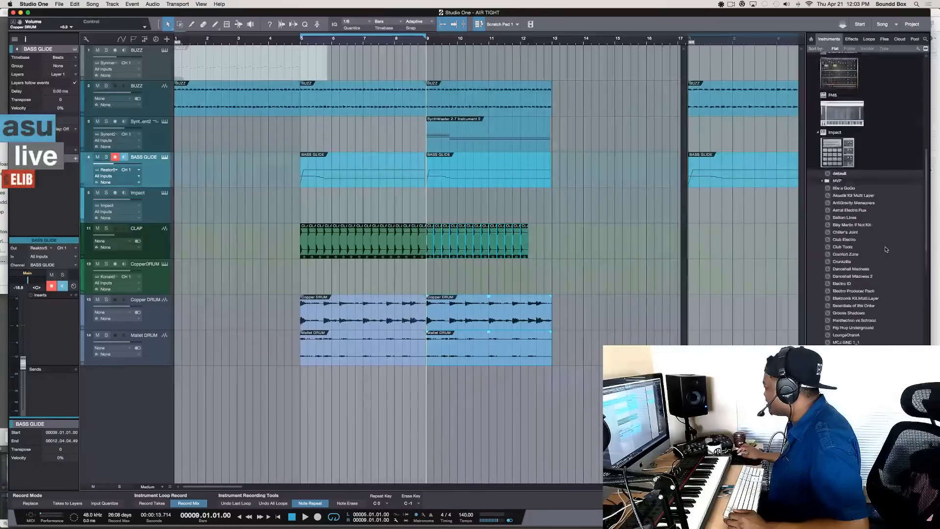
scroll(886, 250, up, 15)
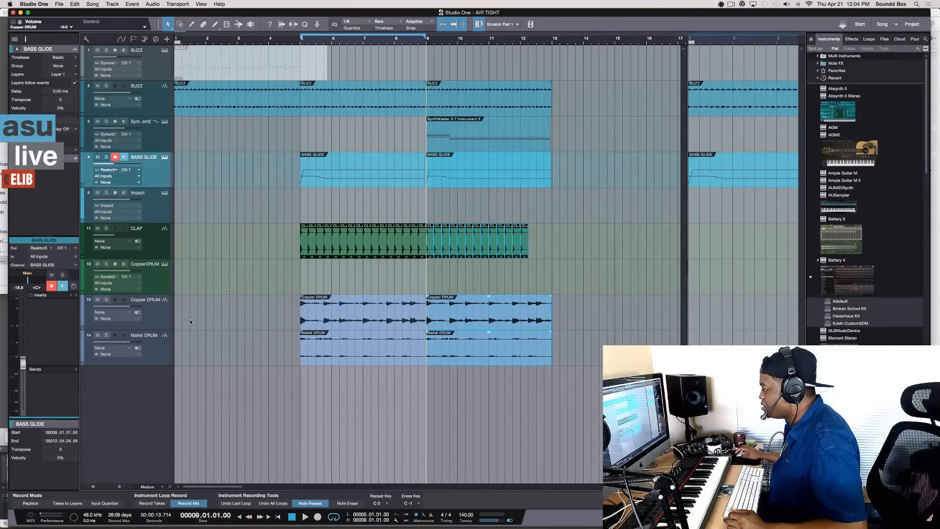
click(248, 281)
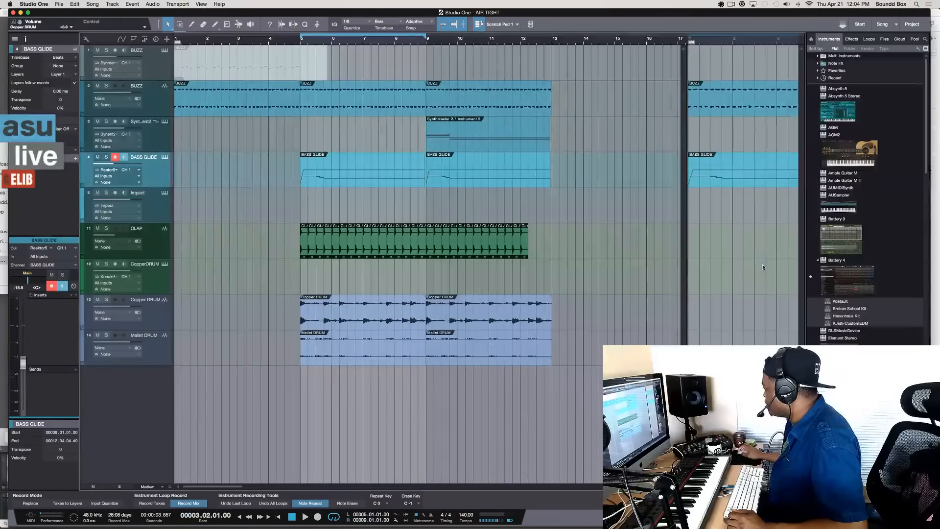
click(590, 255)
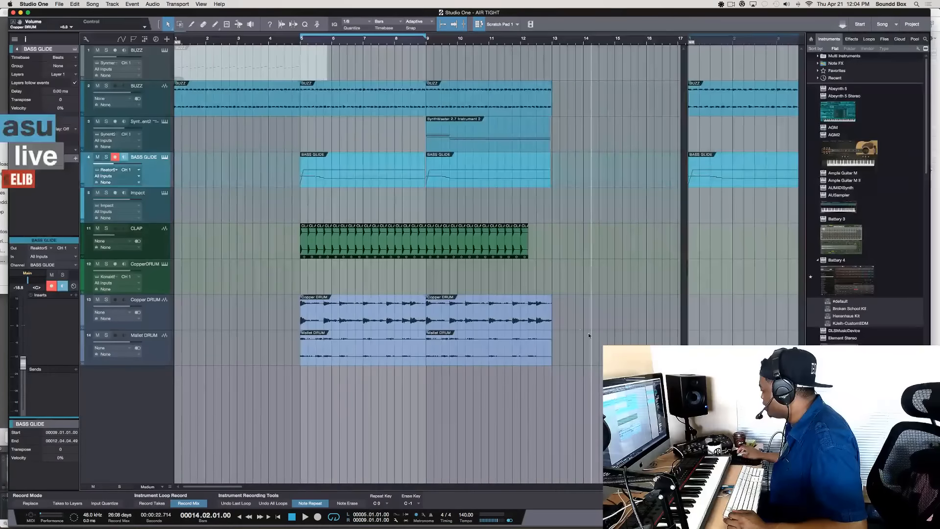
Step: Open the Kontakt 5 instrument of the CopperDRUM track and show Kinetic Metal's Motion settings while playing Copper Membranes
click(167, 278)
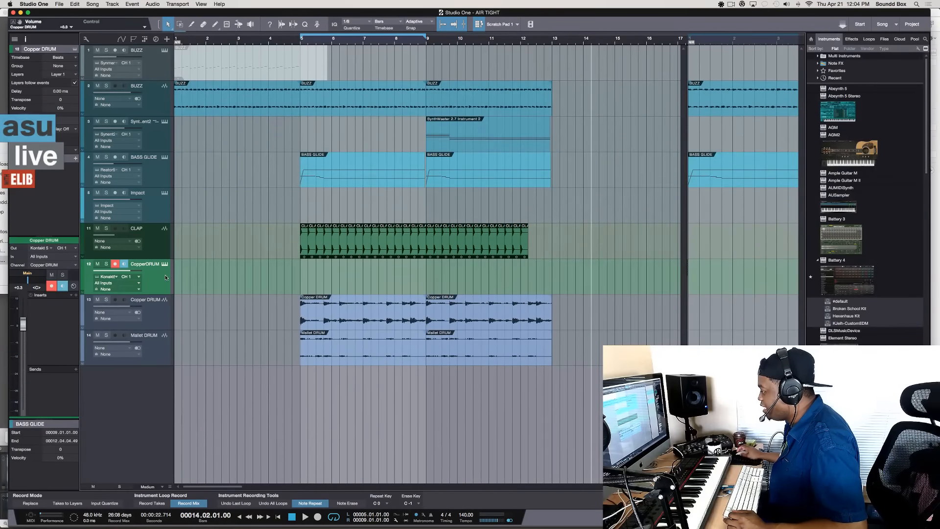
click(165, 263)
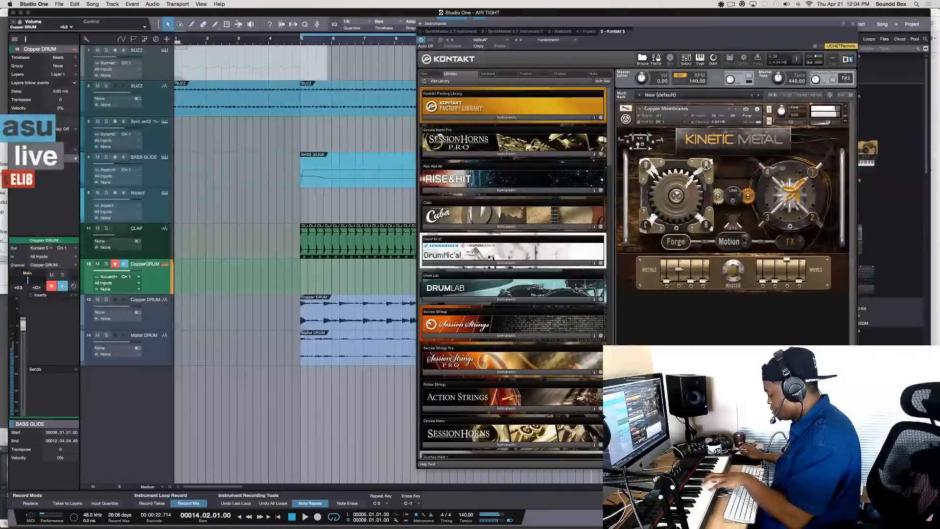
click(729, 242)
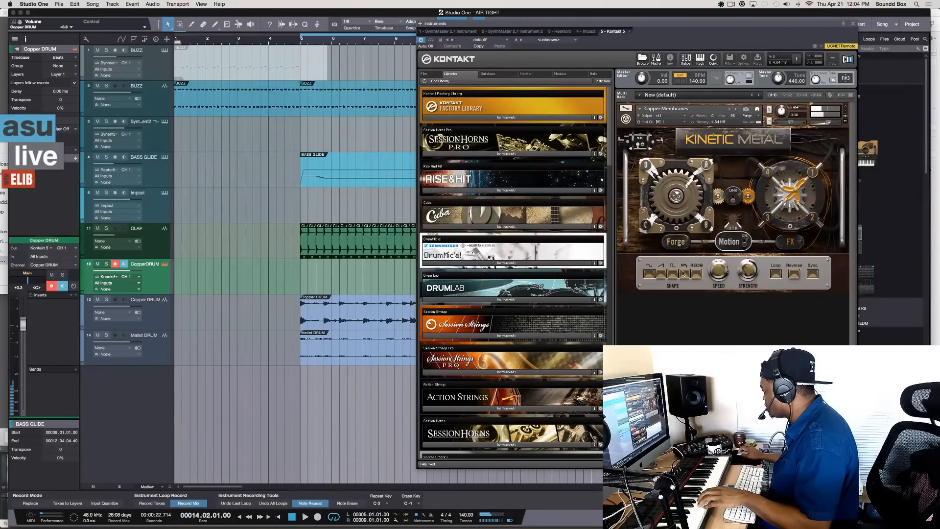
click(746, 239)
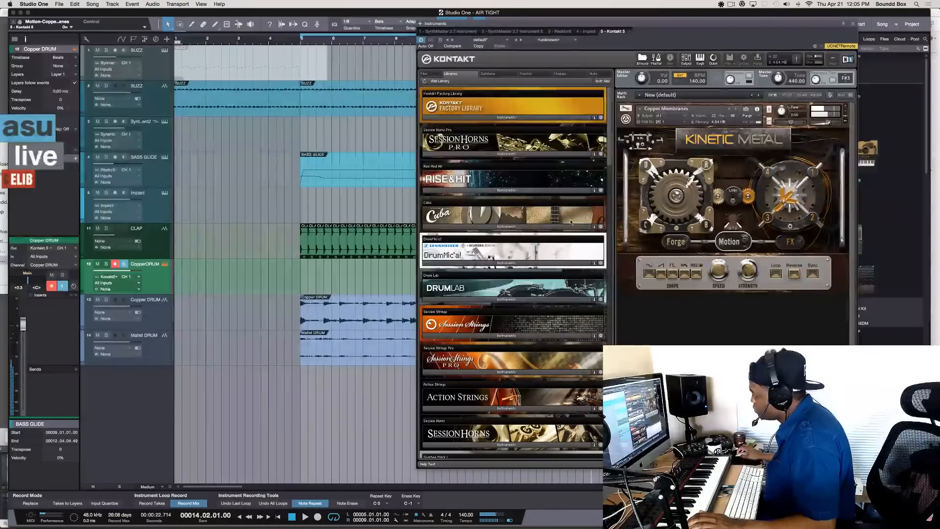
Step: Audition the following Kinetic Metal presets, including Crash Harmonics, Cylinder Music Box and Diamagnetic Cymbal, up to Dirt Shovel
click(735, 109)
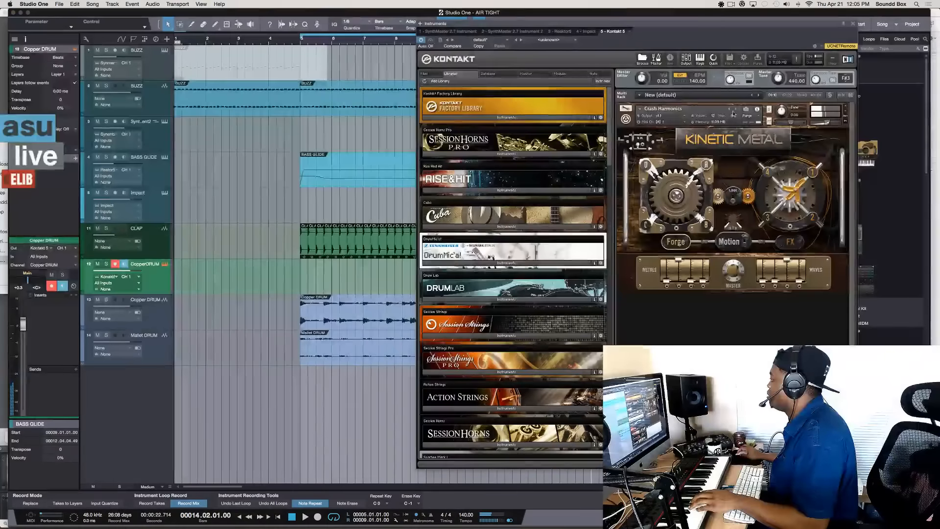
click(735, 109)
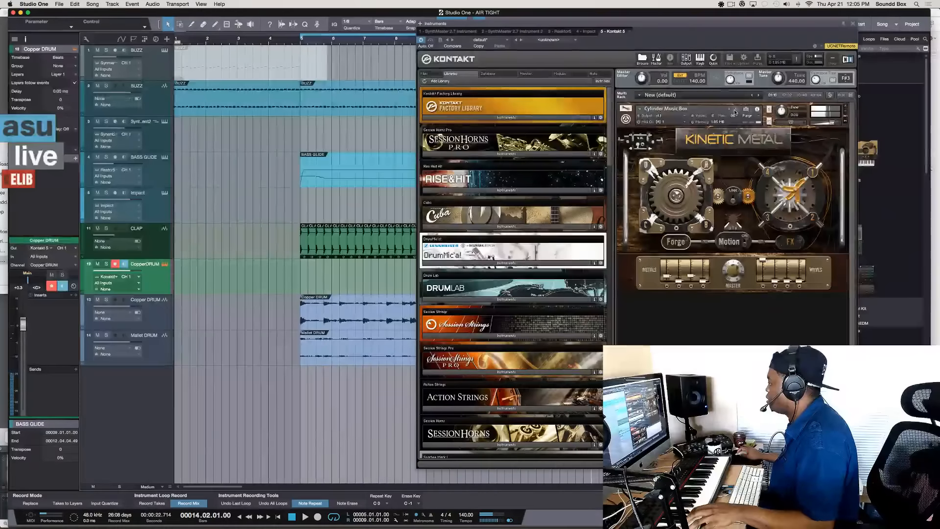
click(735, 110)
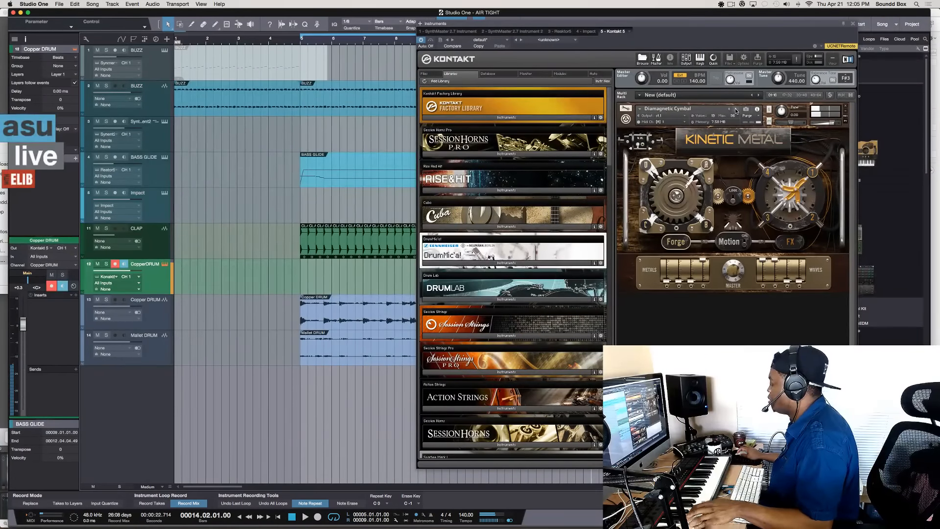
click(736, 111)
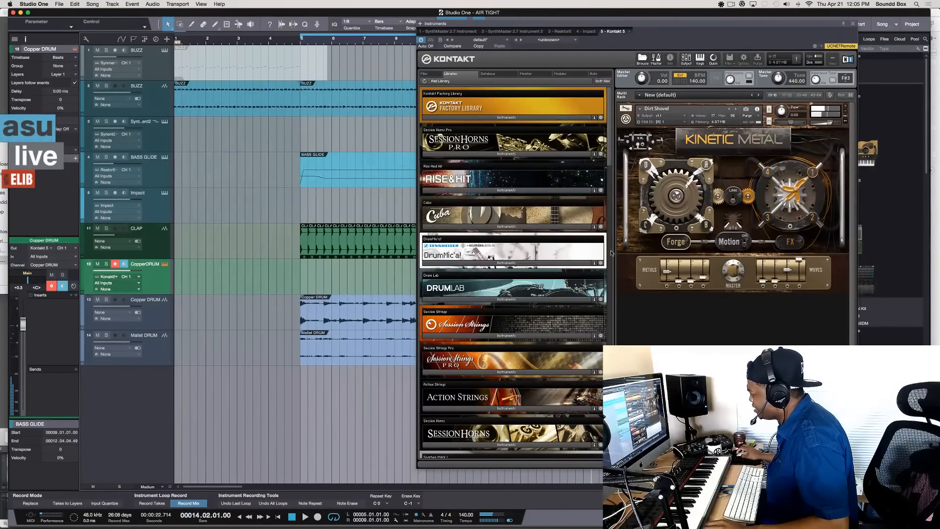
Step: Load The Maverick piano from the Kontakt libraries into the rack below Kinetic Metal
scroll(544, 280, down, 7)
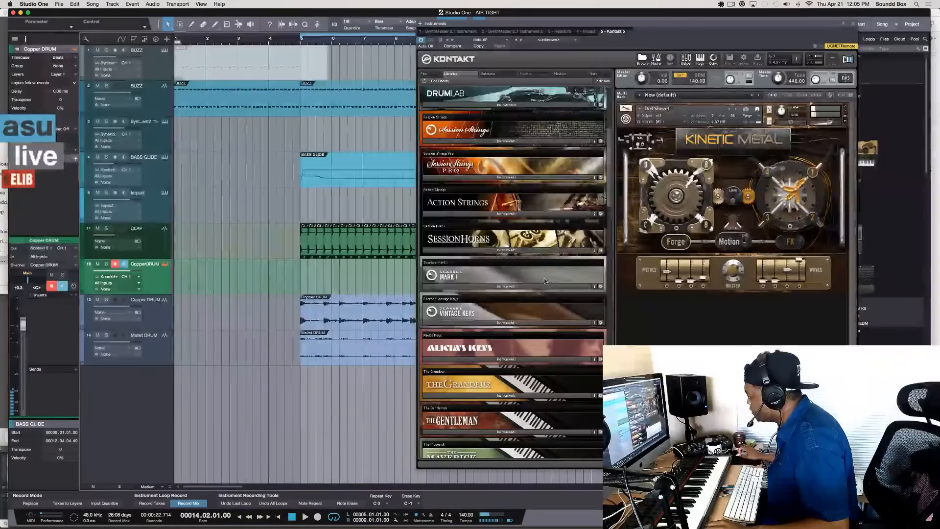
scroll(529, 419, down, 4)
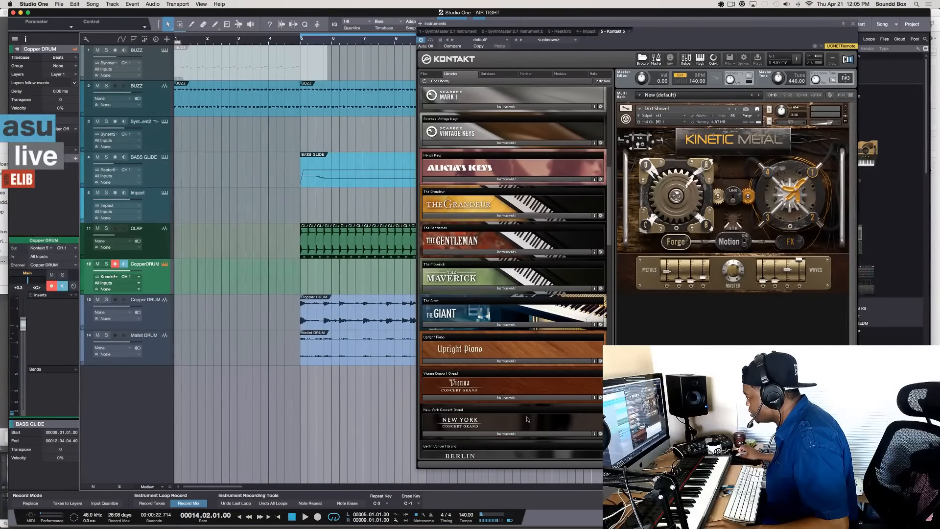
scroll(528, 419, up, 1)
click(482, 310)
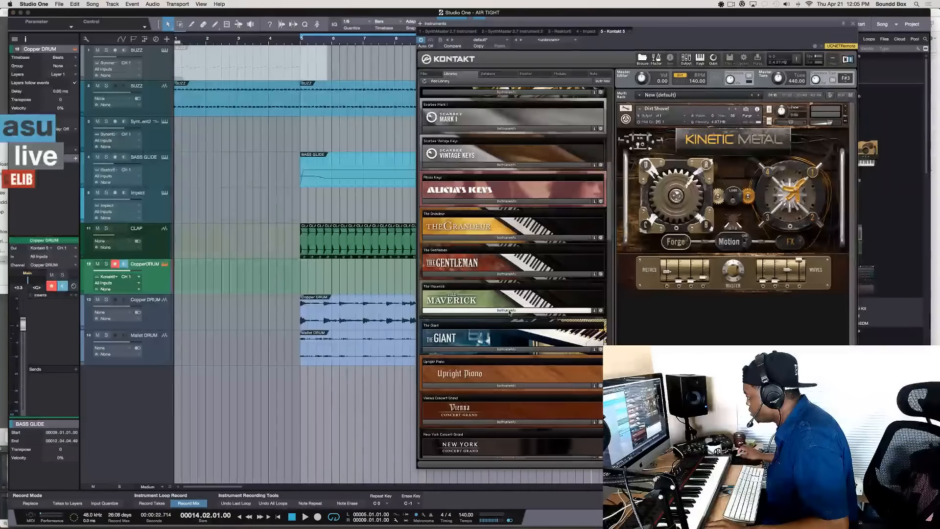
double_click(478, 321)
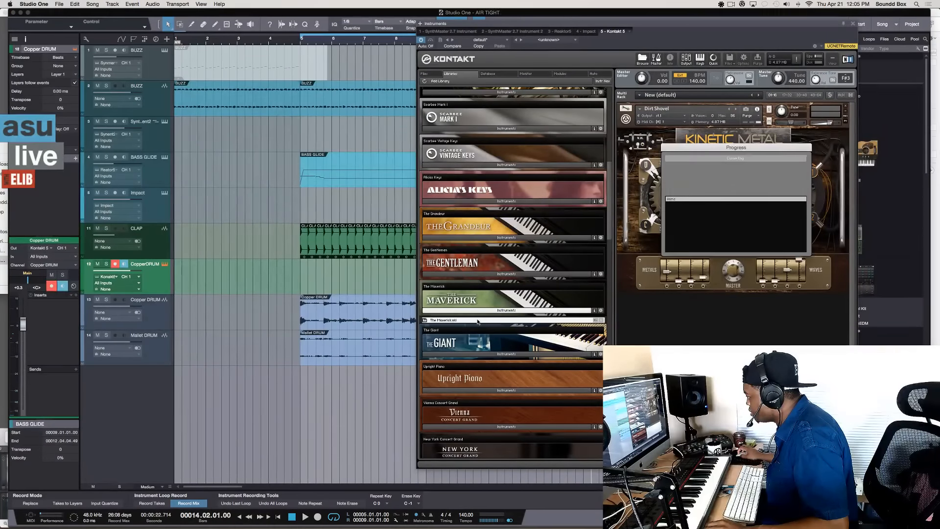
Step: Route the CopperDRUM instrument track to Kontakt 5 channel 2 and bring The Maverick into view in the rack
click(114, 277)
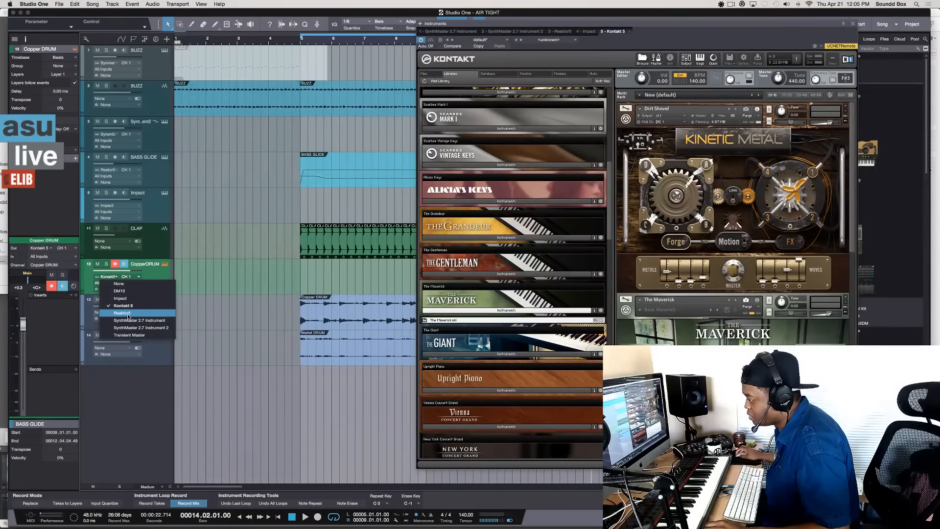
click(138, 278)
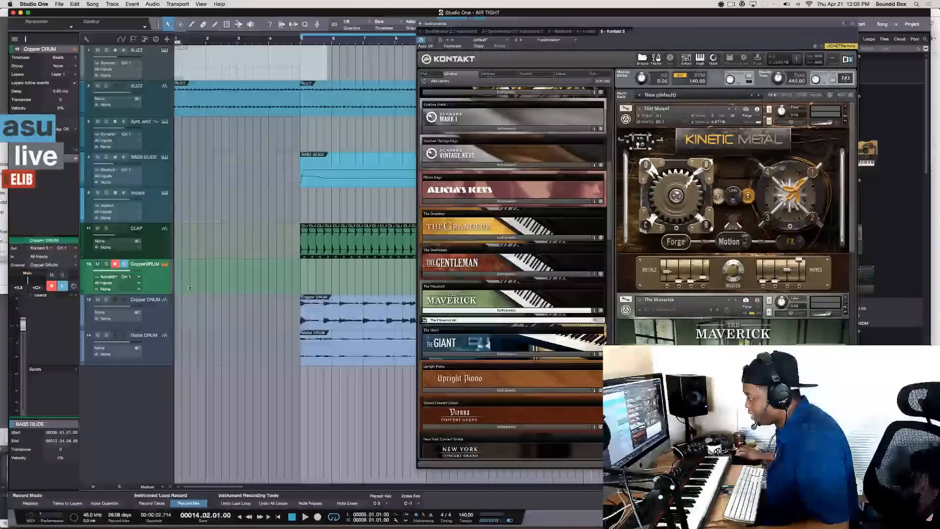
click(137, 278)
click(139, 291)
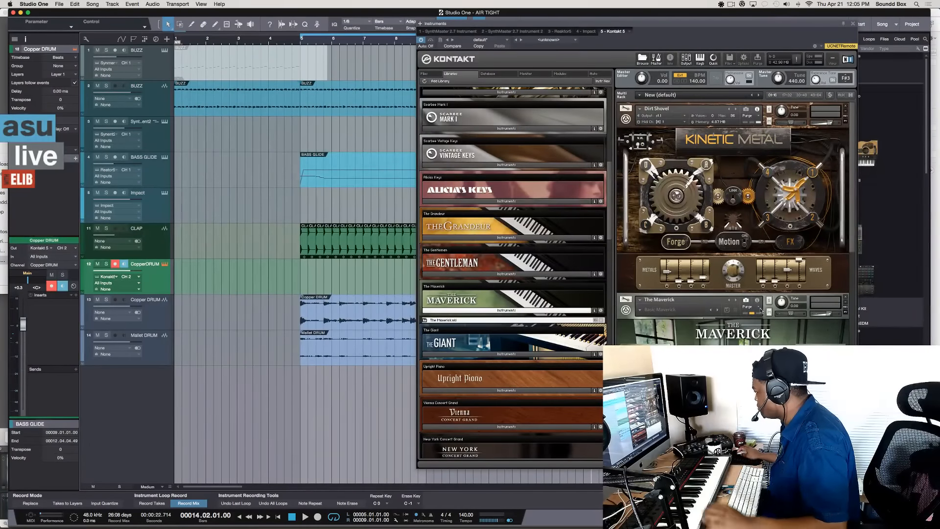
scroll(727, 319, down, 3)
scroll(727, 319, down, 1)
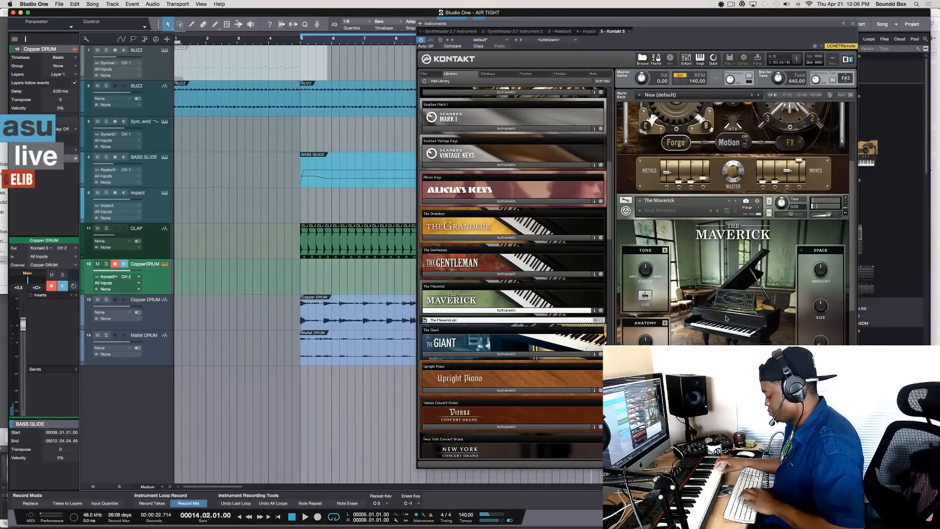
Step: Play the song briefly, stop it, return to the beginning and advance the playback cursor to bar 2
key(space)
key(space)
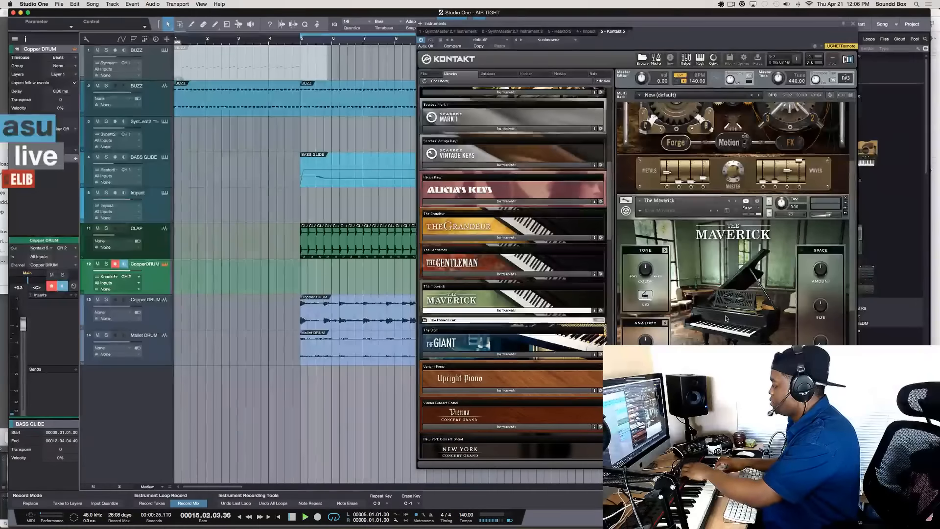
key(space)
key(Home)
key(KP_Add)
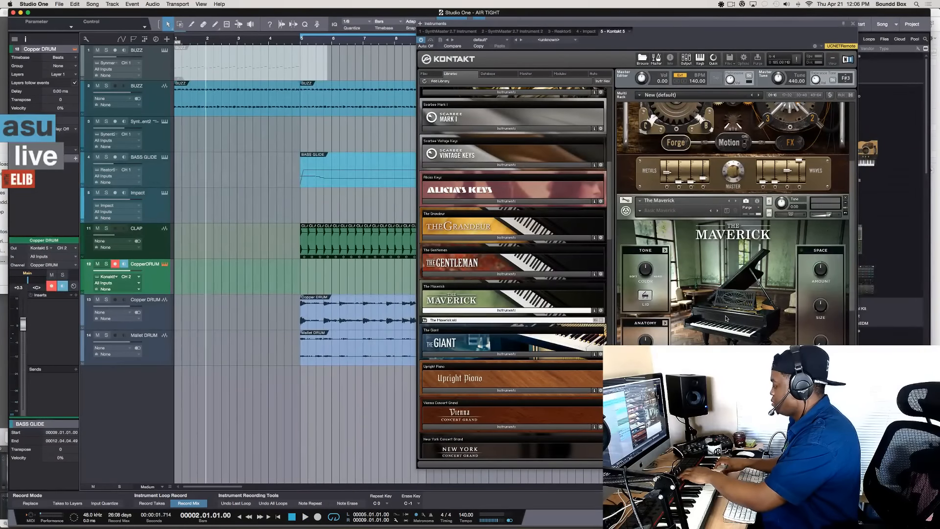
Step: Play the song from bar 2 to audition the piano part, stop it and place the playback cursor in bar 5
key(space)
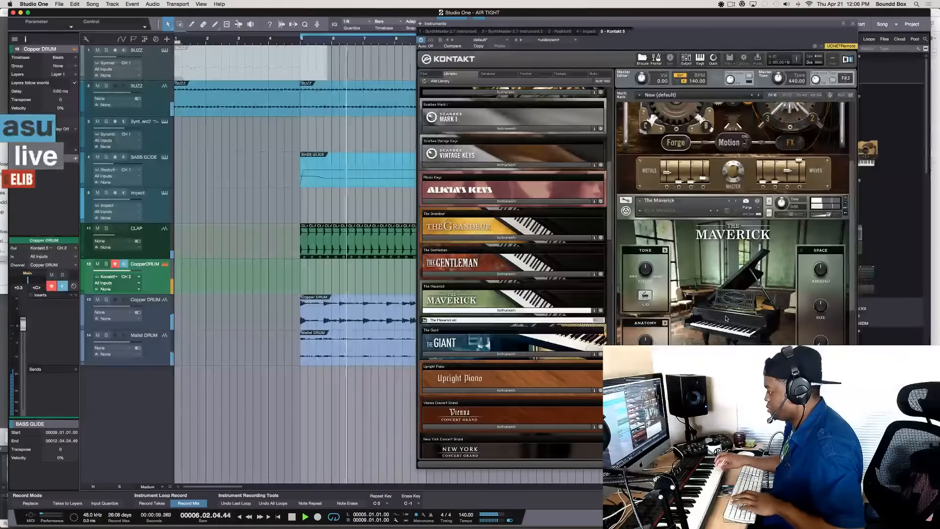
key(space)
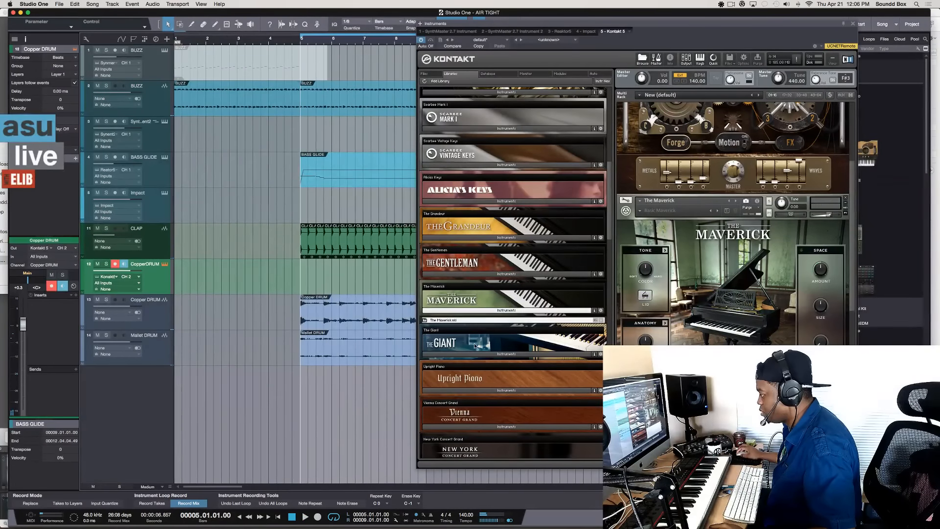
click(325, 280)
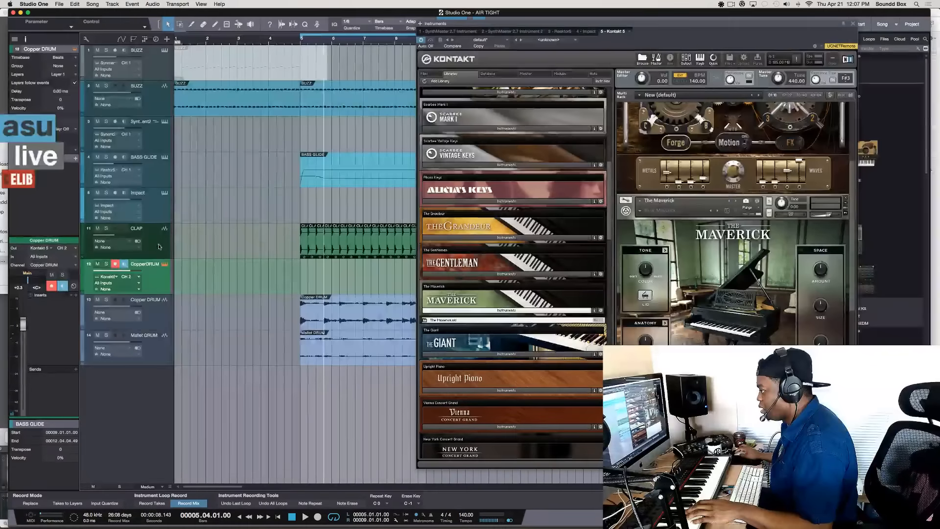
Step: Remove the Kinetic Metal Dirt Shovel instrument from the Kontakt rack, keeping only The Maverick
scroll(823, 147, up, 4)
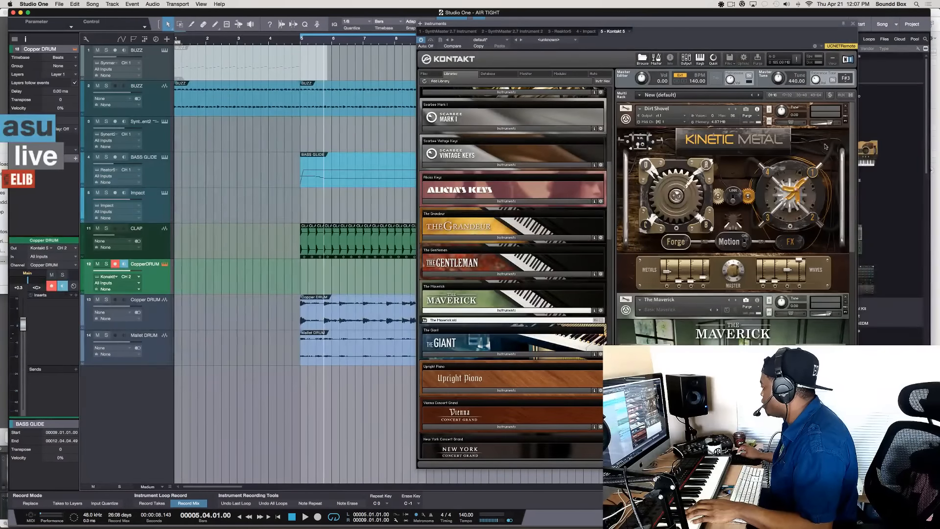
click(847, 107)
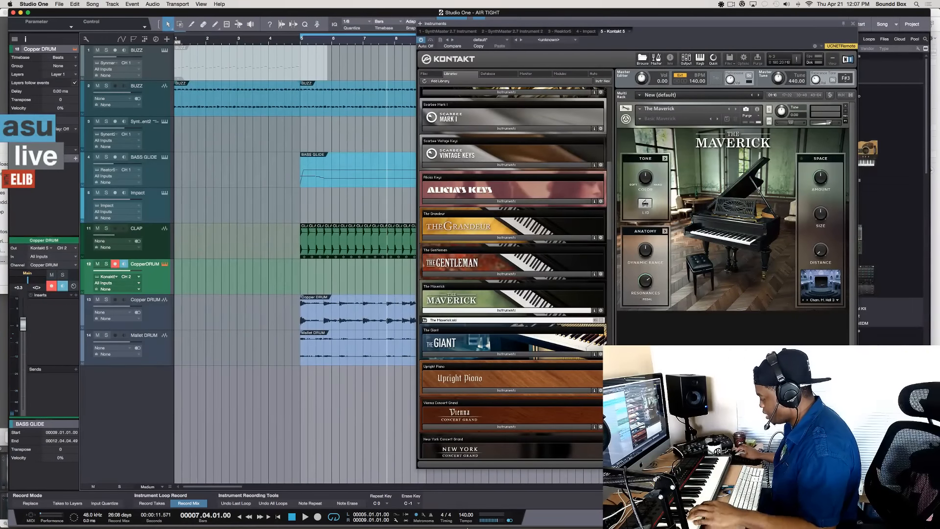
Step: Hide the music-score application that is running in the background
mouse_move(384, 526)
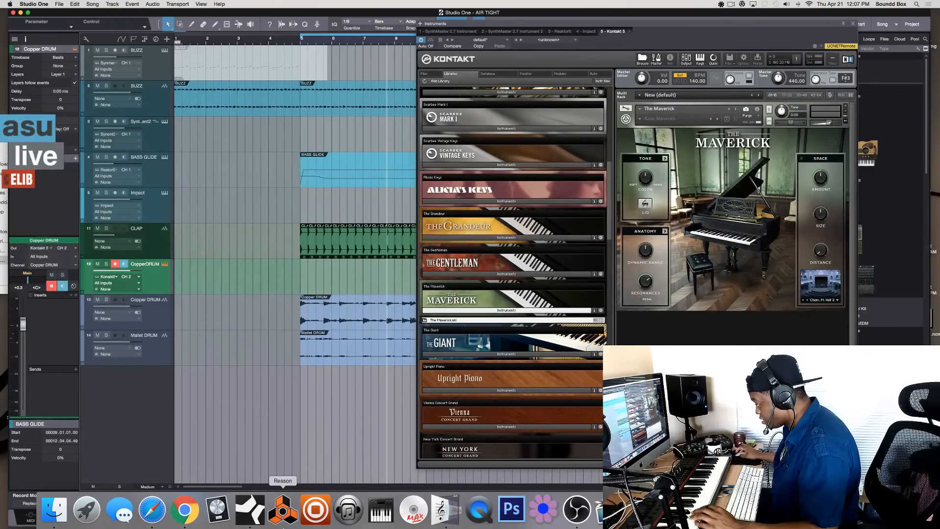
right_click(445, 509)
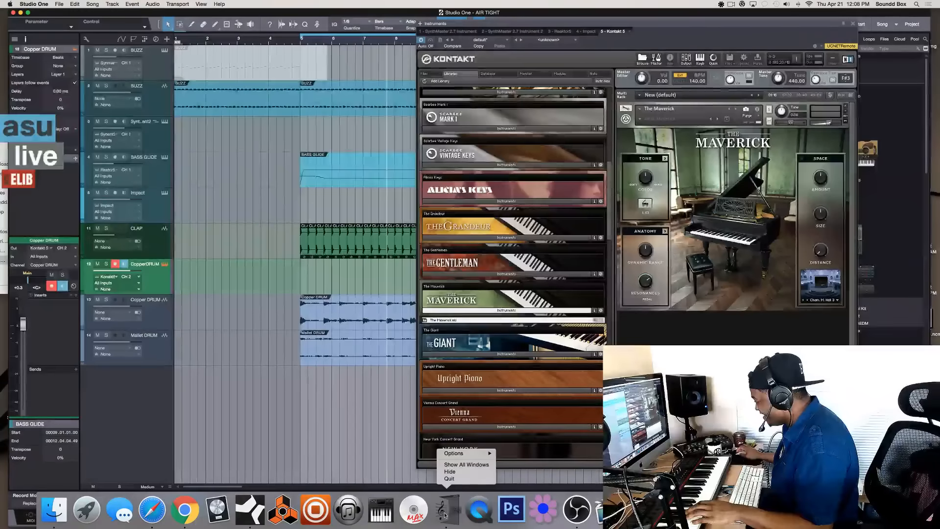
click(464, 472)
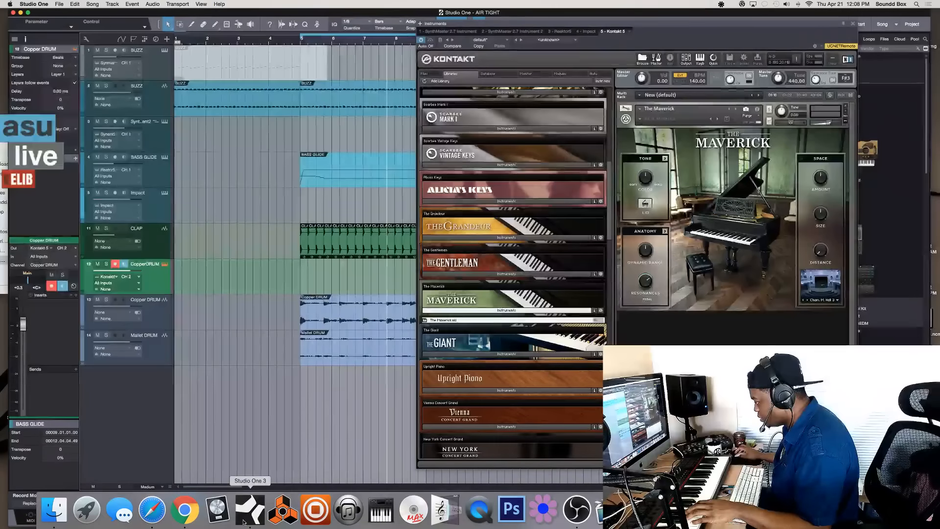
Step: Move the playback cursor to bar 3, close the Kontakt instrument window and remove the CopperDRUM instrument track without its instrument
click(316, 409)
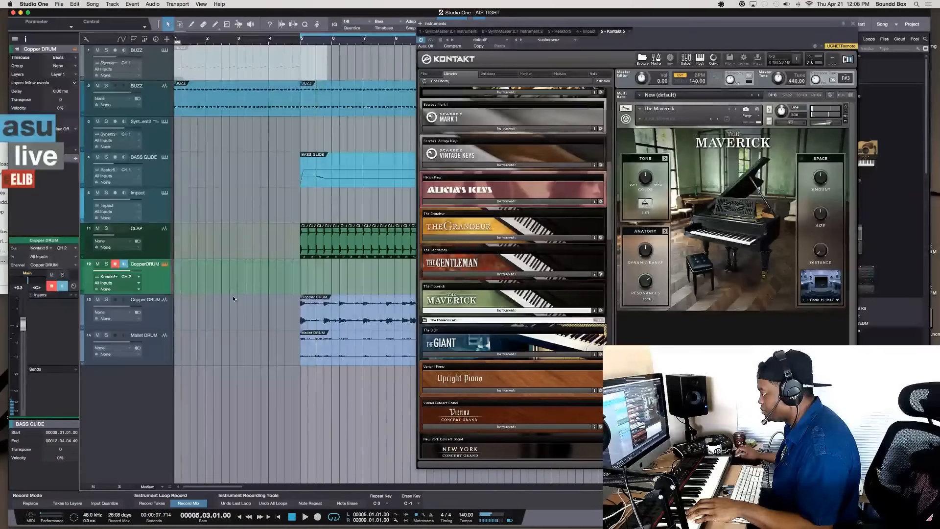
click(239, 276)
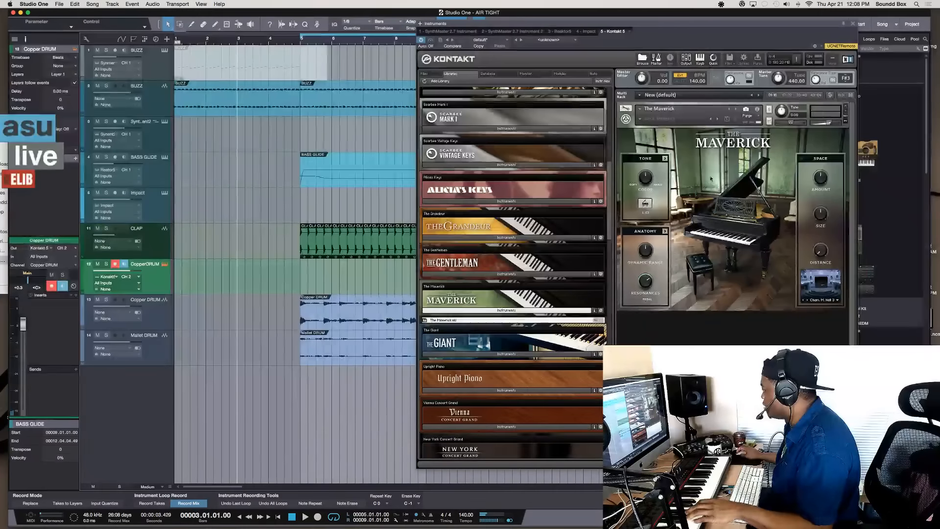
click(853, 24)
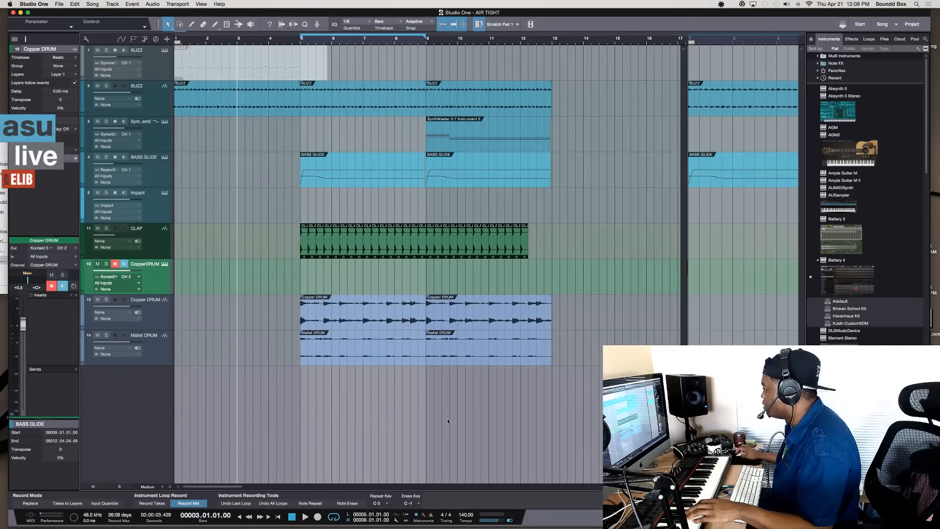
right_click(158, 280)
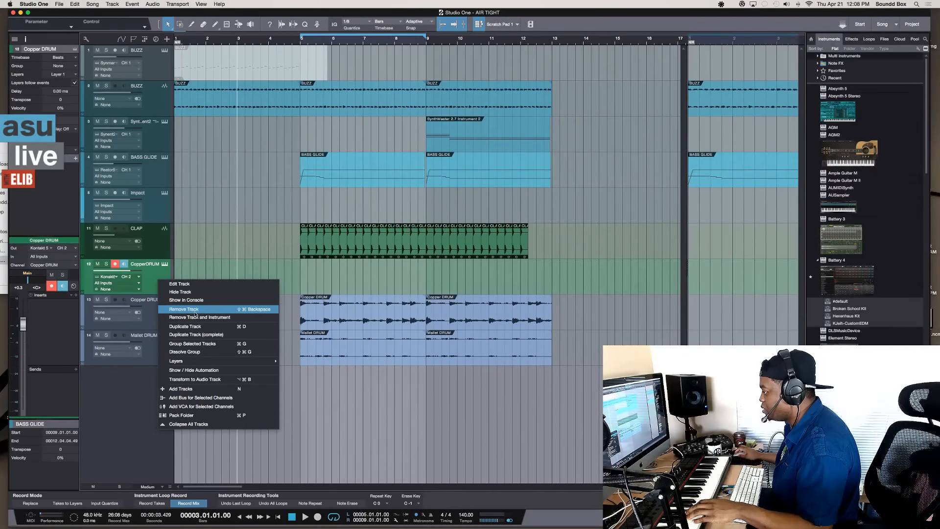
click(218, 310)
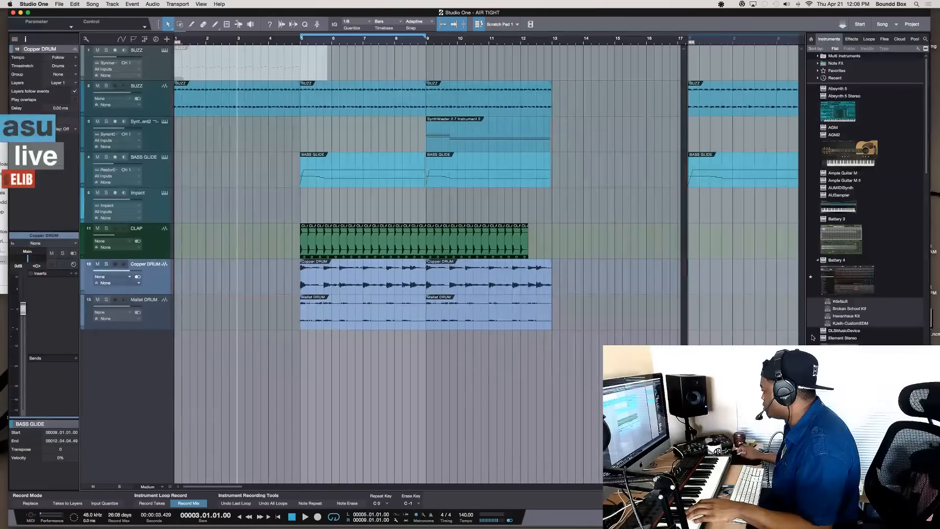
Step: Look through the instrument list down to Impact, select the Impact track and switch to OBS
scroll(898, 111, down, 8)
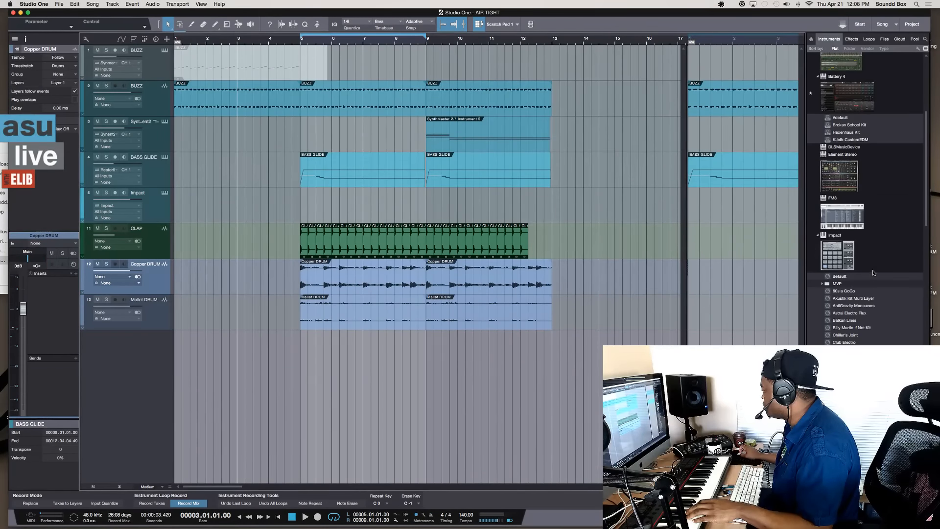
click(163, 213)
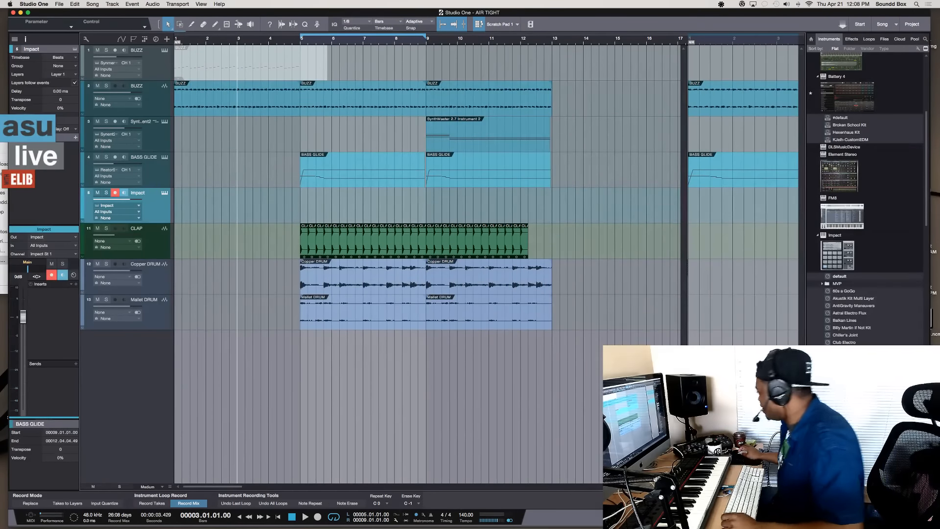
key(super+Tab)
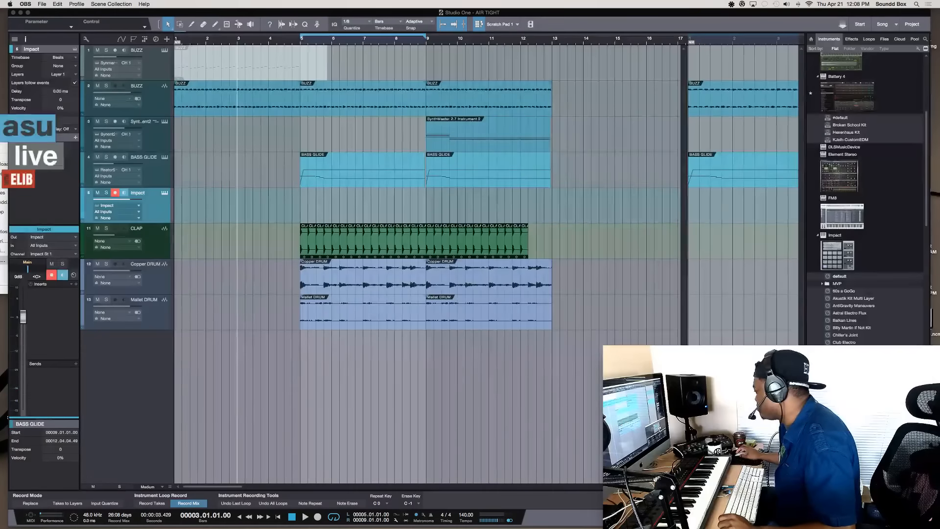